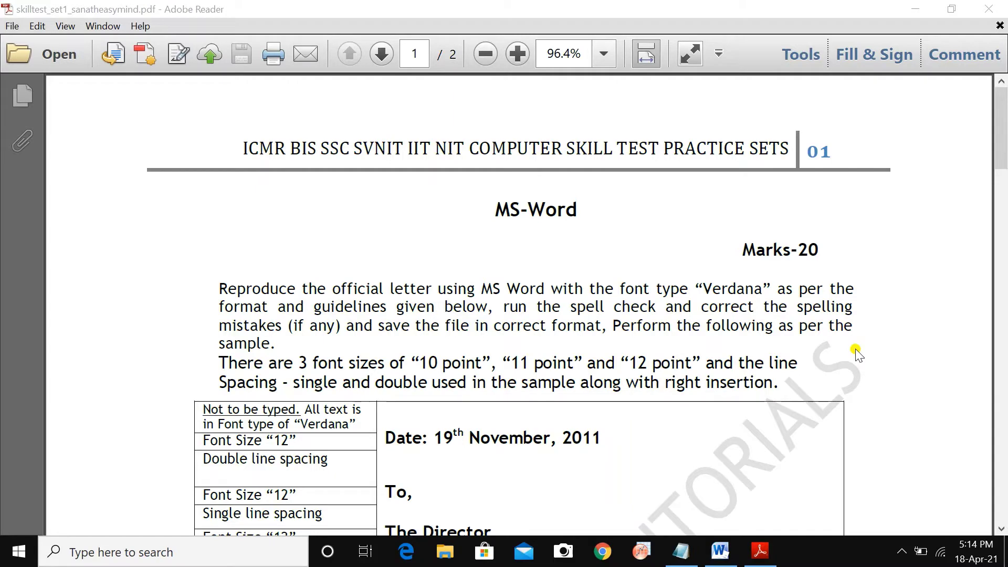
Step: Look through the instructions, the sample letter and its formatting guidelines on the first page of the skill test PDF
scroll(787, 434, "down", 3)
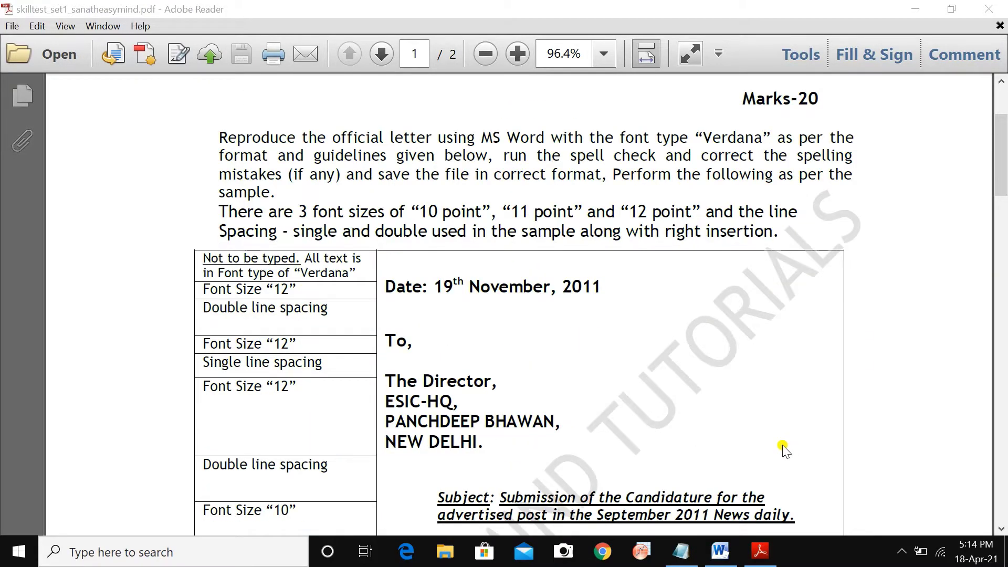
scroll(785, 446, "down", 1)
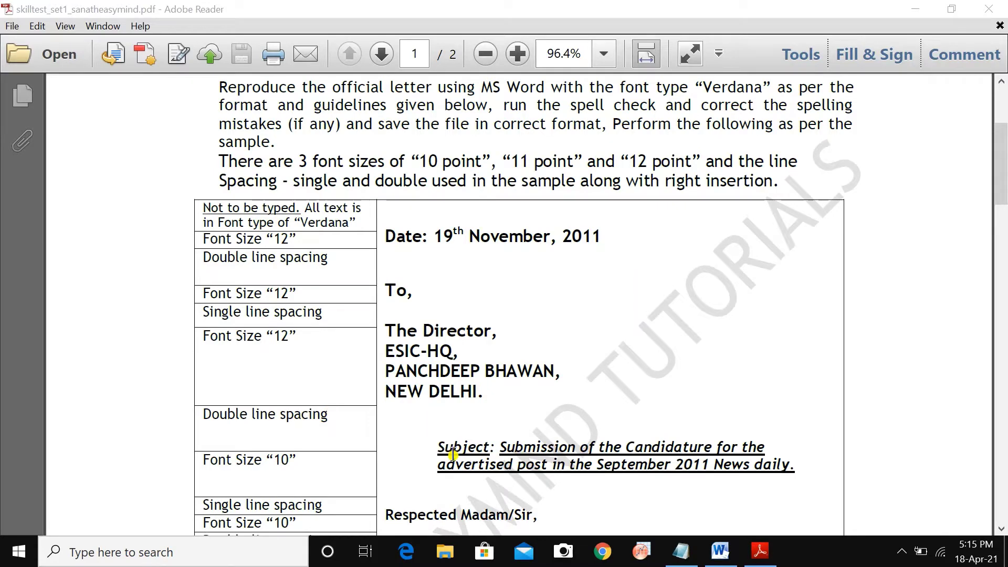
scroll(458, 451, "down", 1)
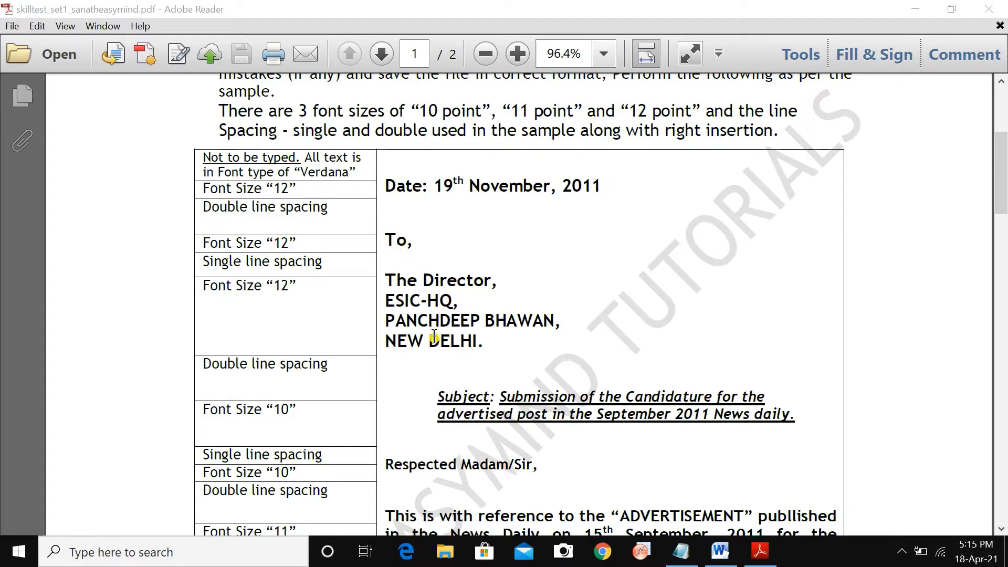
scroll(434, 336, "down", 10)
scroll(433, 336, "down", 3)
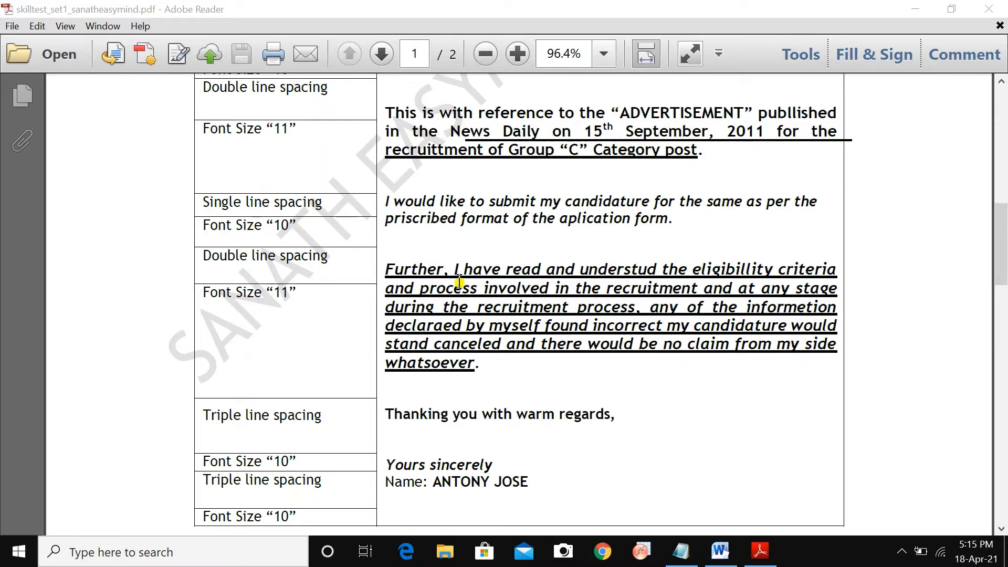
scroll(459, 282, "up", 10)
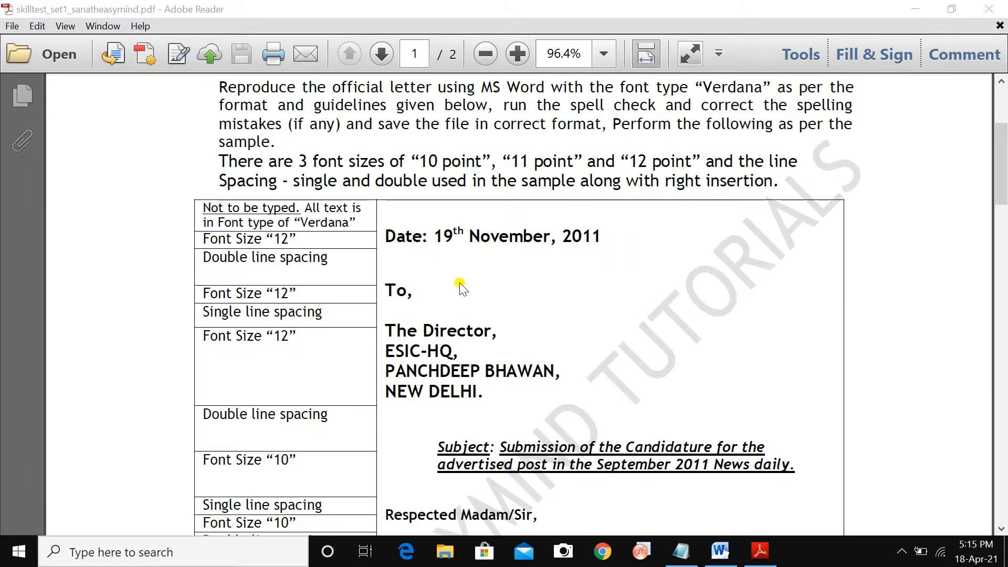
scroll(460, 286, "up", 4)
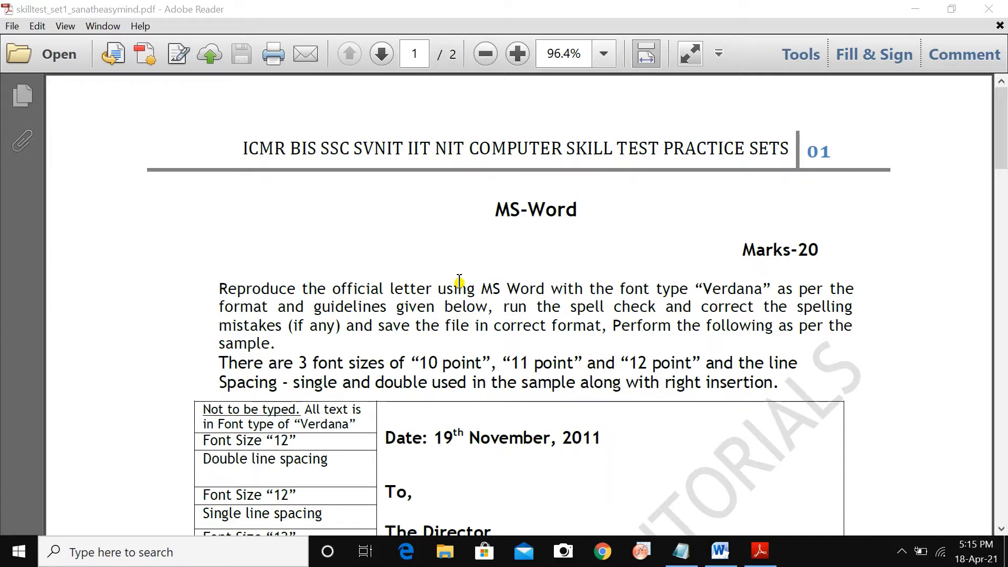
Step: Read the task instructions above the sample letter, checking the required font type and the three font sizes
scroll(462, 275, "down", 1)
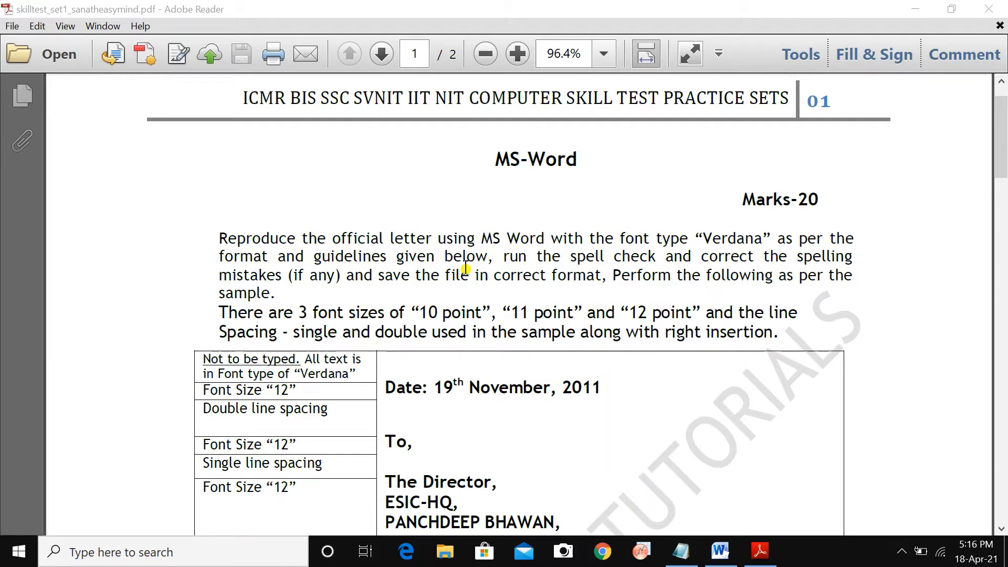
scroll(465, 269, "down", 1)
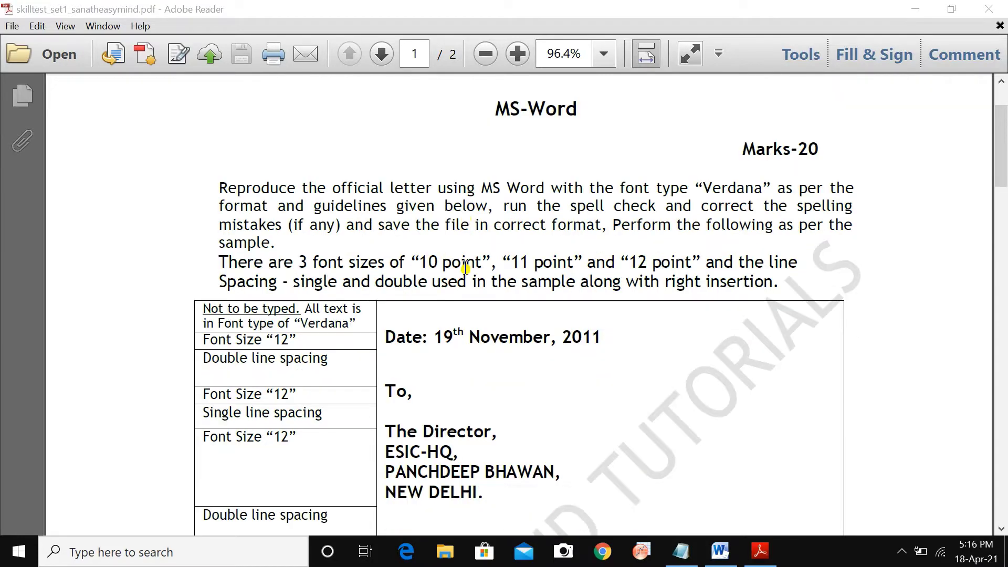
scroll(415, 254, "down", 1)
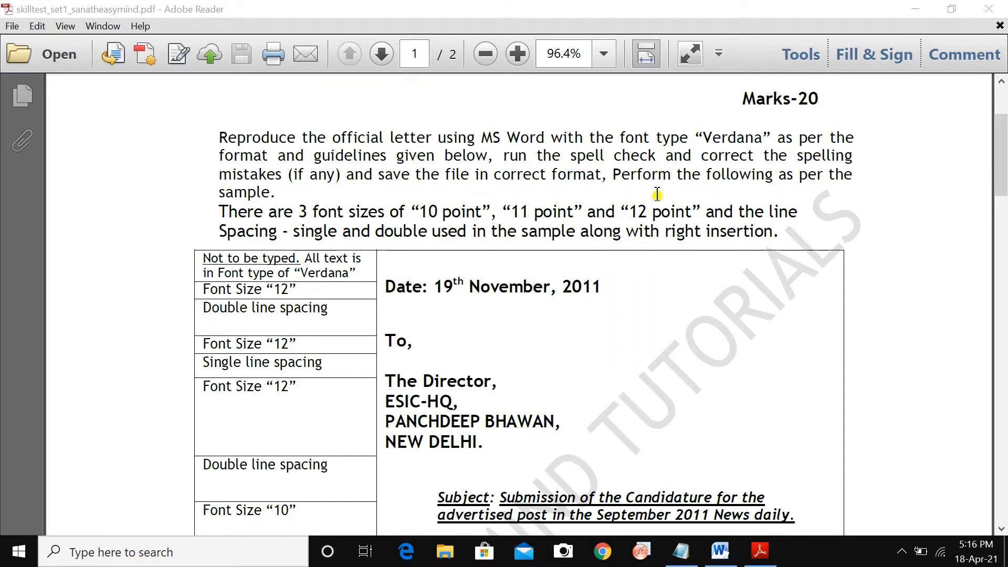
scroll(252, 202, "down", 1)
scroll(231, 209, "up", 1)
left_click_drag(418, 211, 482, 211)
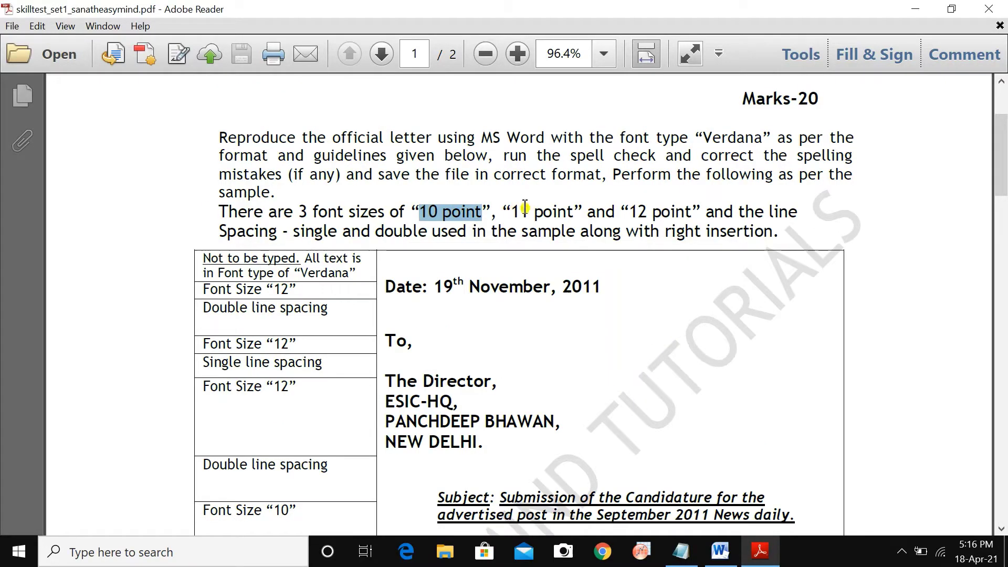
left_click(527, 210)
left_click_drag(648, 212, 692, 211)
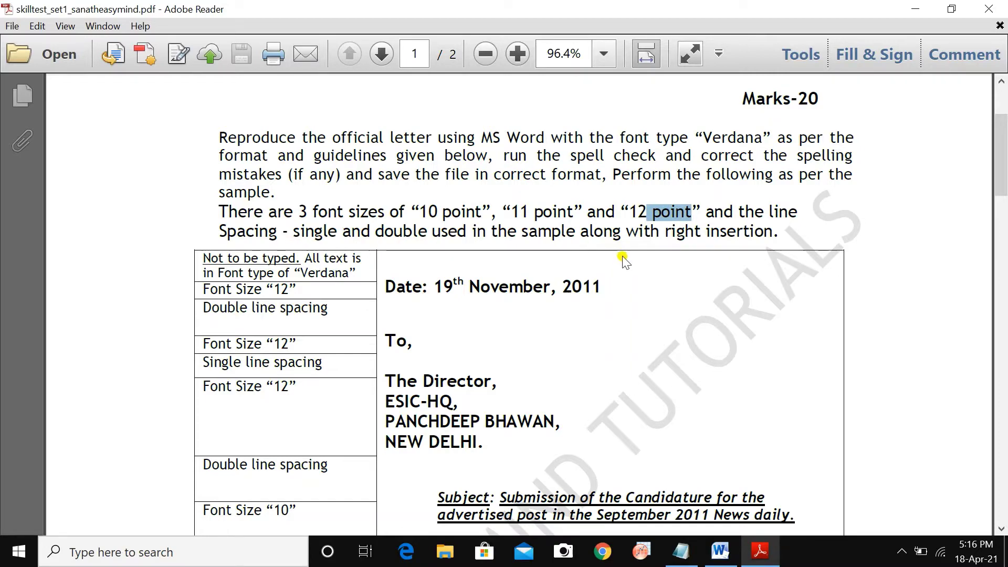
Step: Examine the font size and line spacing guidelines beside each part of the sample letter, through to the end of the PDF
scroll(609, 323, "down", 3)
scroll(609, 323, "down", 2)
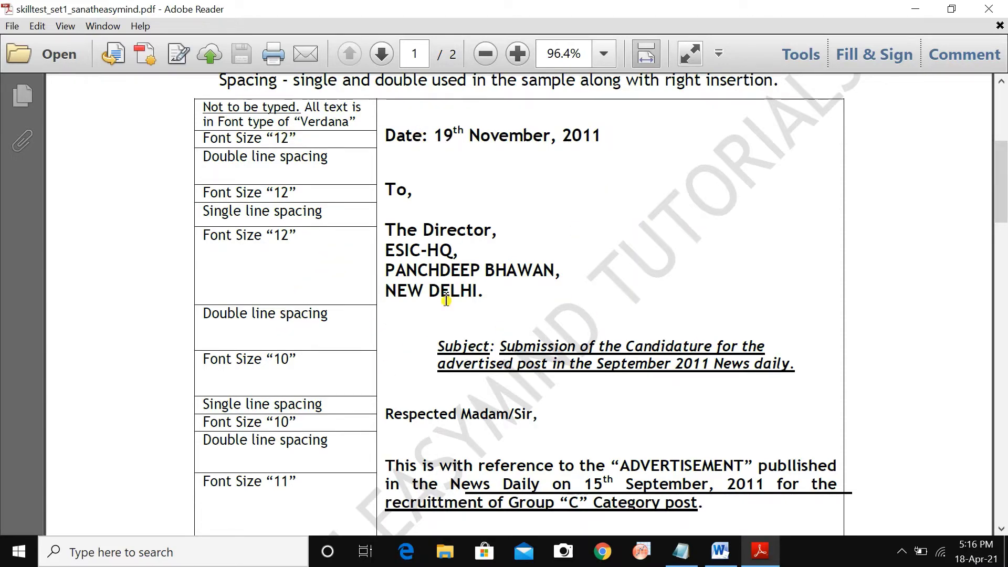
scroll(532, 311, "down", 8)
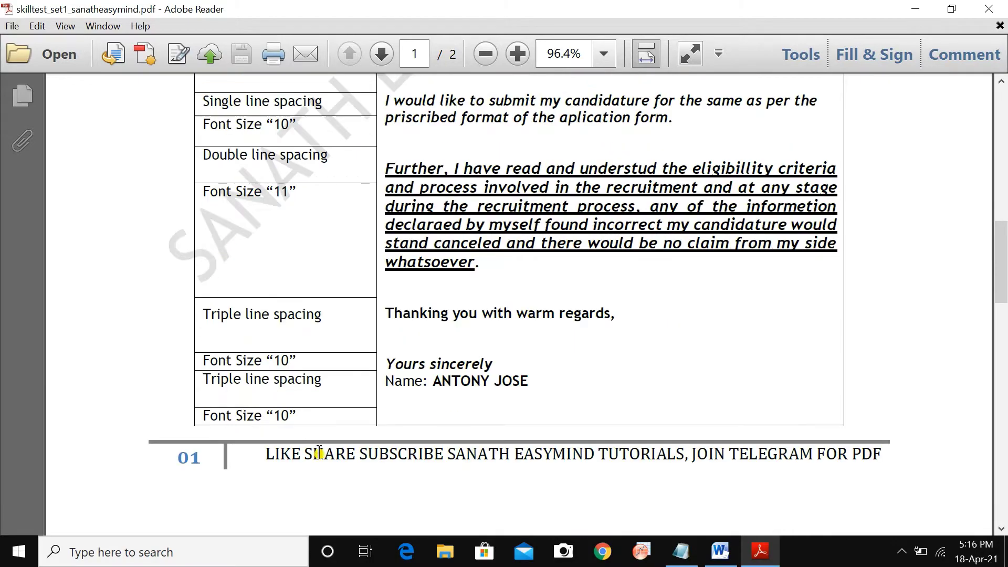
scroll(506, 360, "down", 7)
scroll(502, 359, "up", 8)
scroll(499, 360, "up", 10)
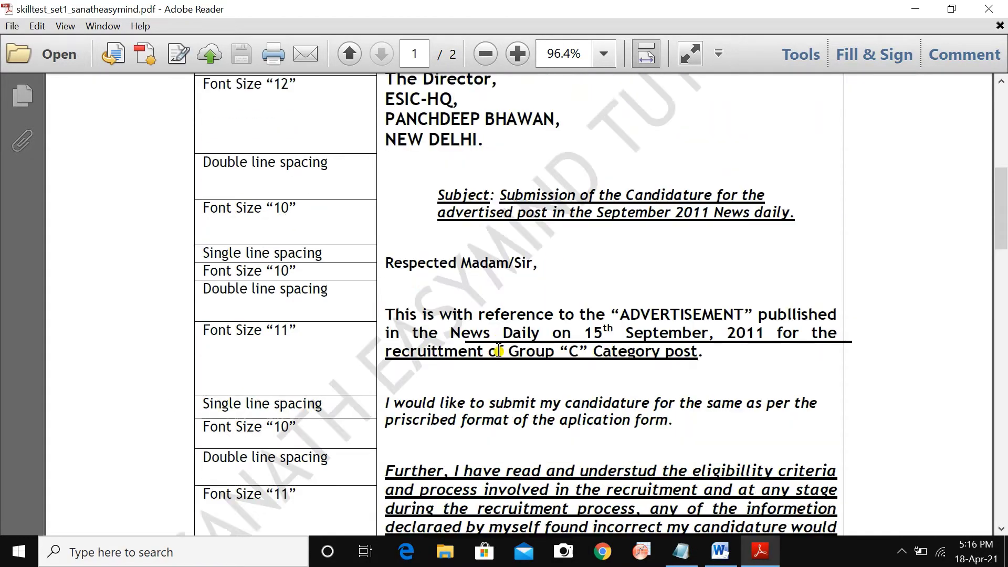
Step: Switch to Word and look over the formatted letter from the date line to the enclosure line
left_click(734, 559)
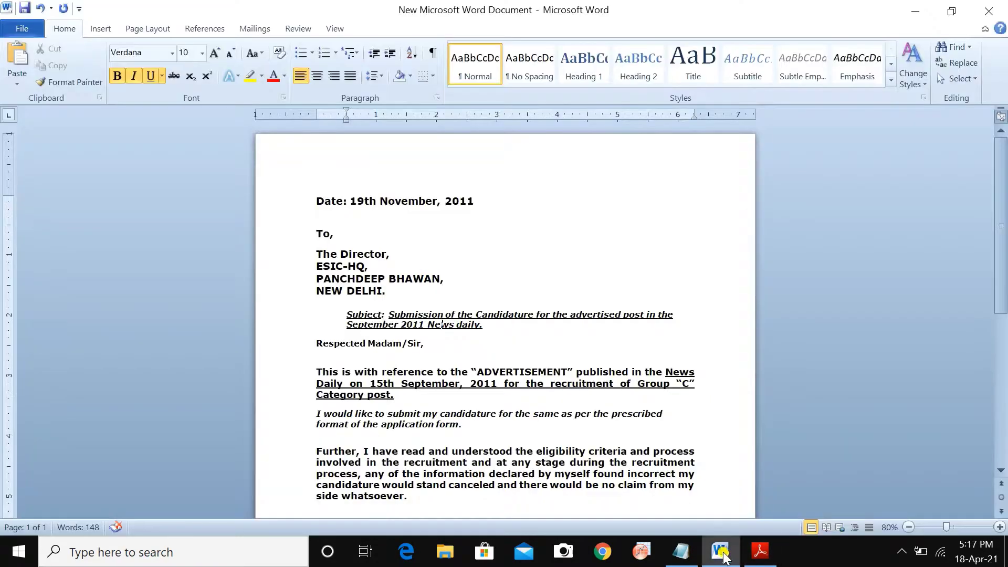
scroll(480, 319, "down", 4)
scroll(481, 319, "down", 4)
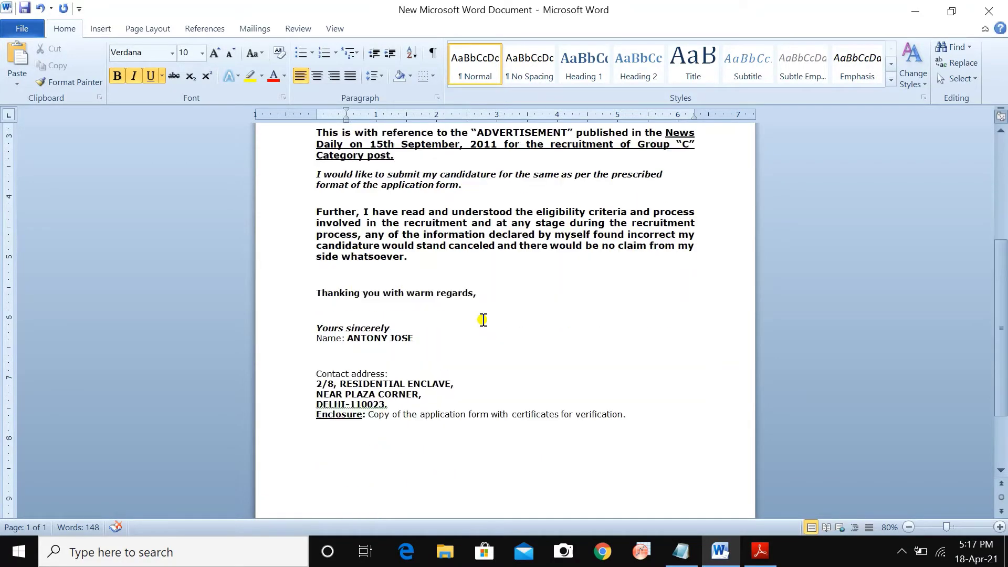
scroll(477, 319, "up", 6)
scroll(496, 339, "up", 2)
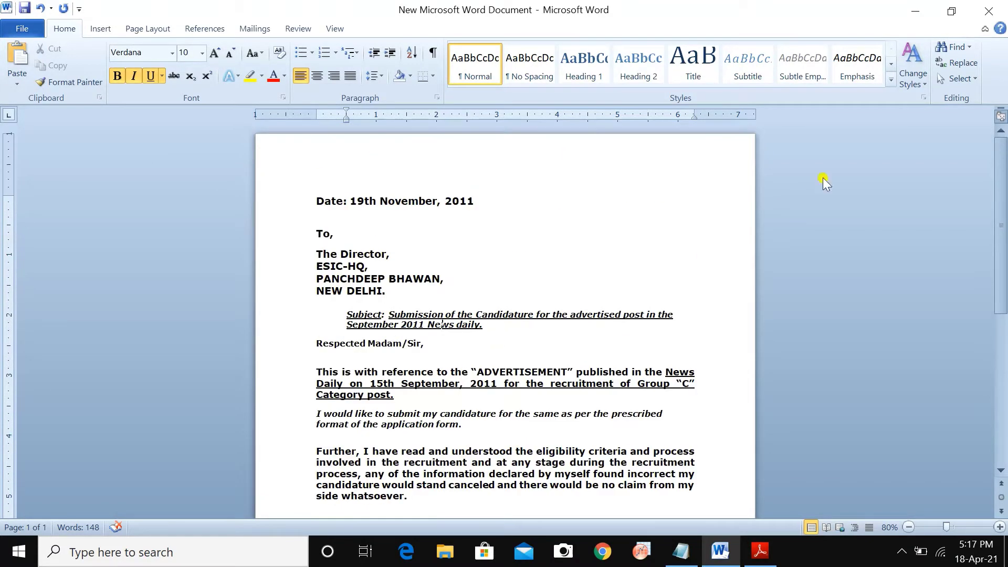
Step: Close the existing letter without saving it and start Microsoft Word 2010 with a new blank document
left_click(988, 10)
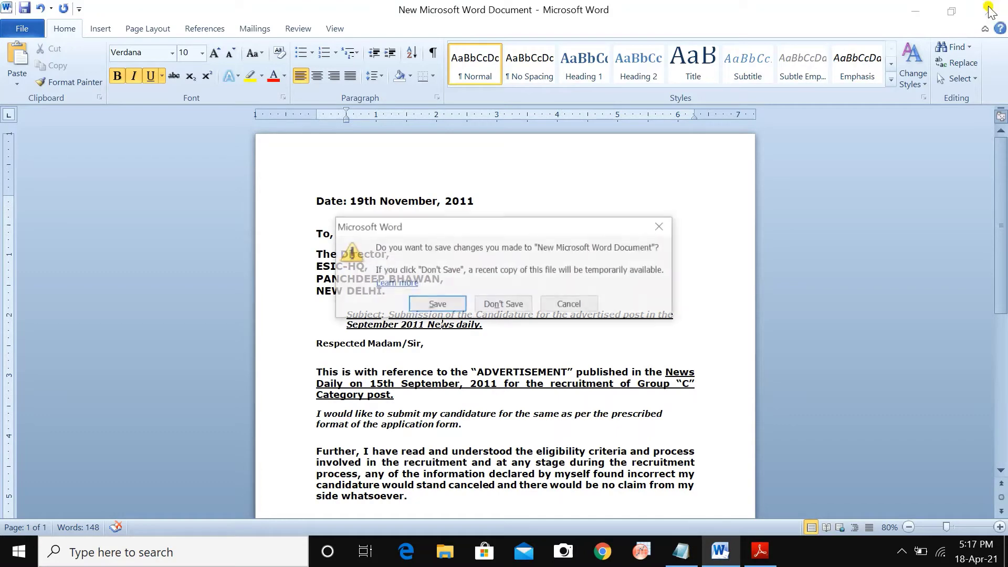
left_click(501, 305)
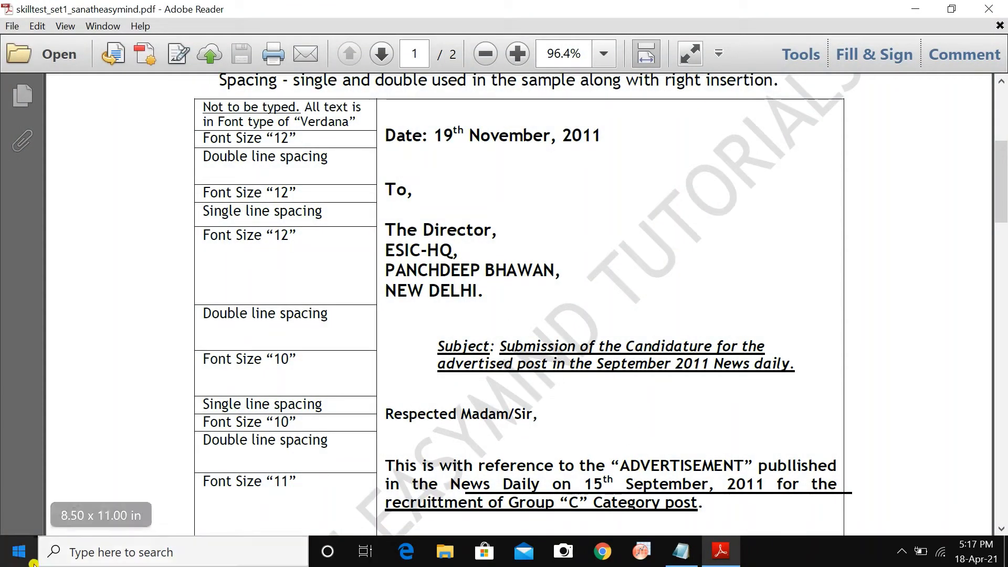
left_click(70, 561)
type("wo")
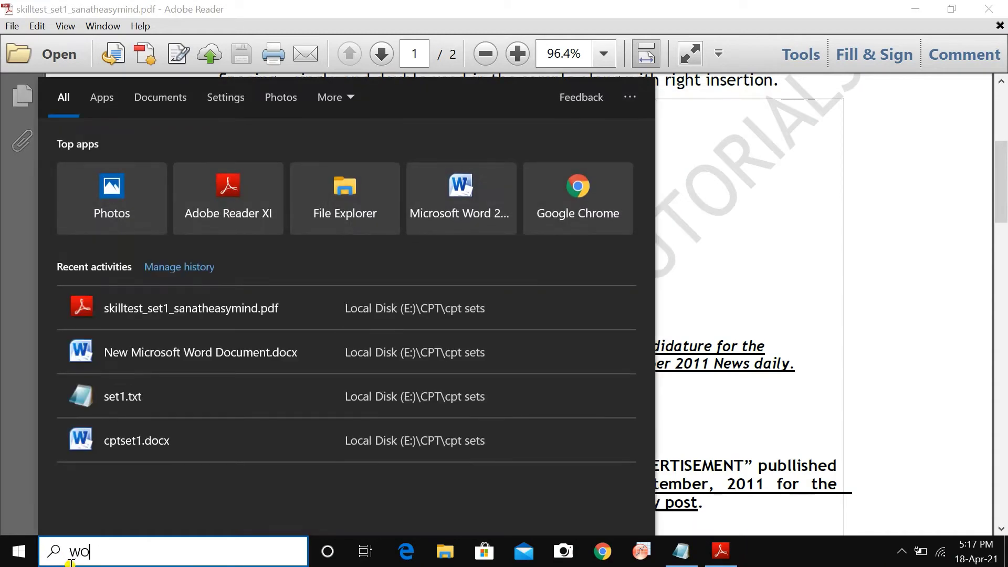
type("RD")
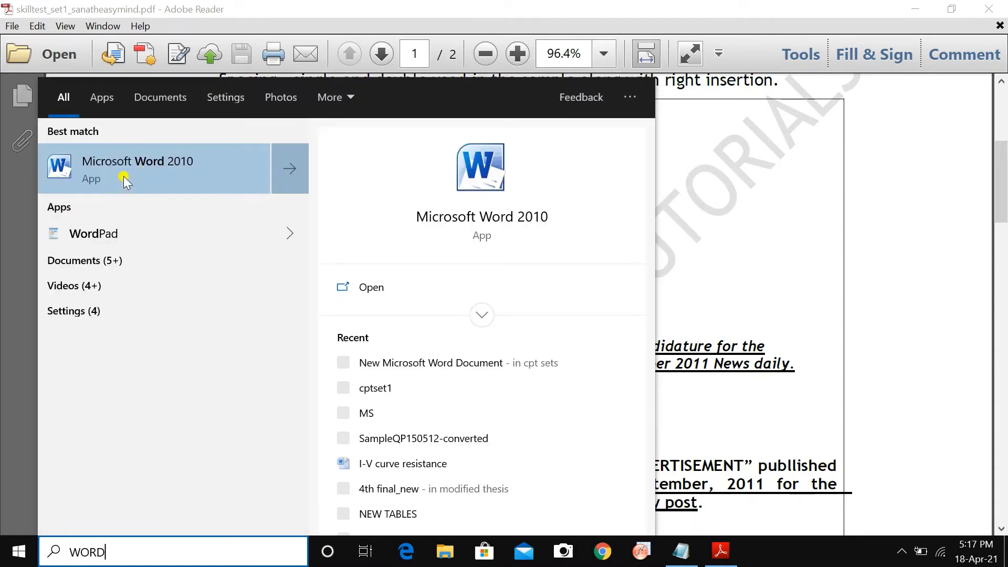
left_click(124, 175)
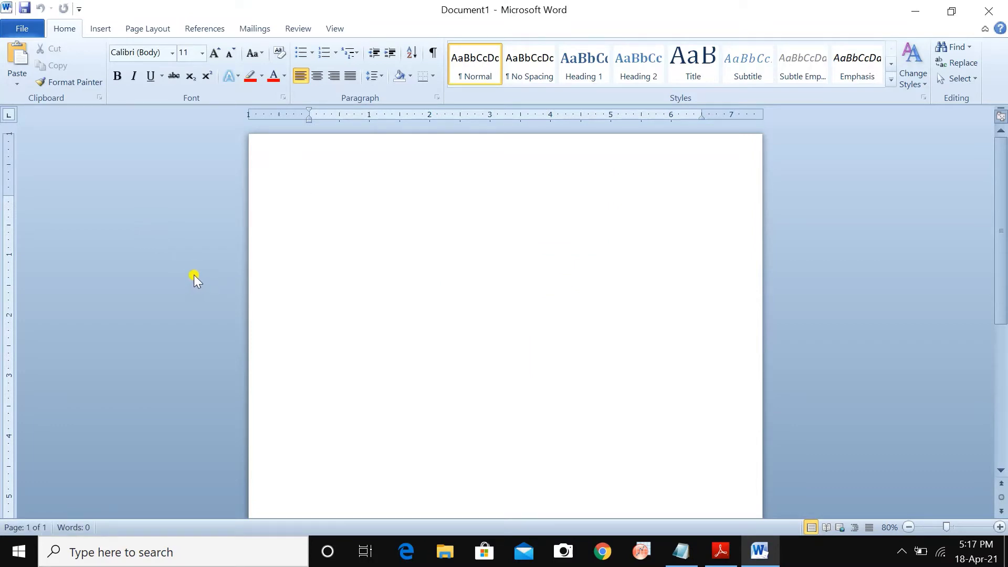
Step: Copy the line "Date: 19th November, 2011" from the set1 Notepad file into the blank Word document
left_click(681, 551)
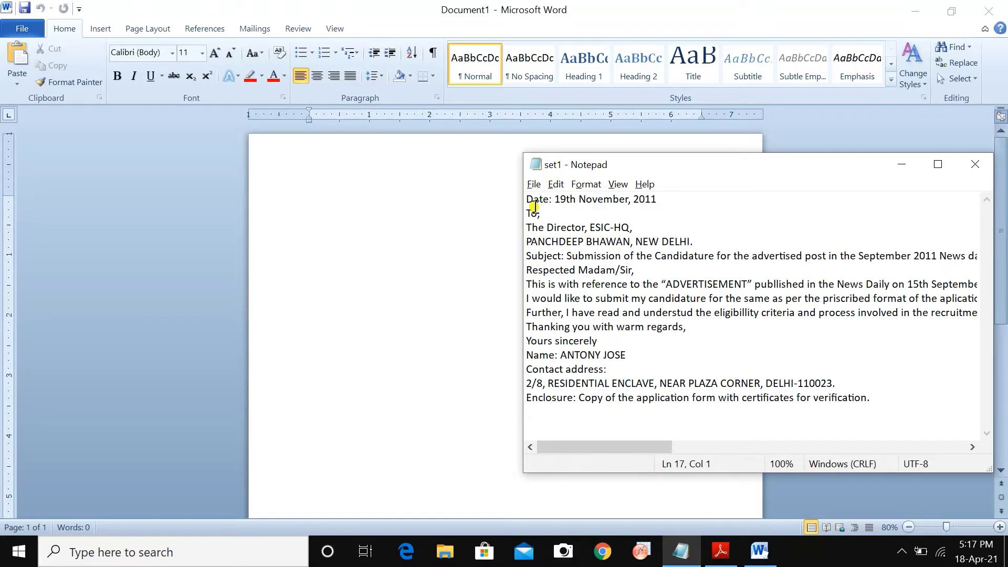
left_click_drag(527, 202, 655, 203)
key("ctrl+c")
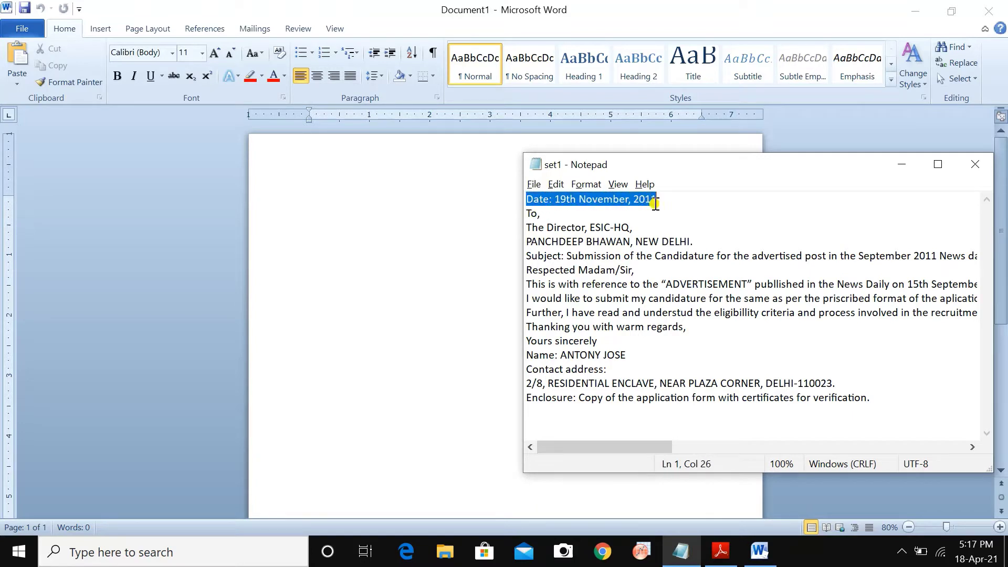
left_click(282, 185)
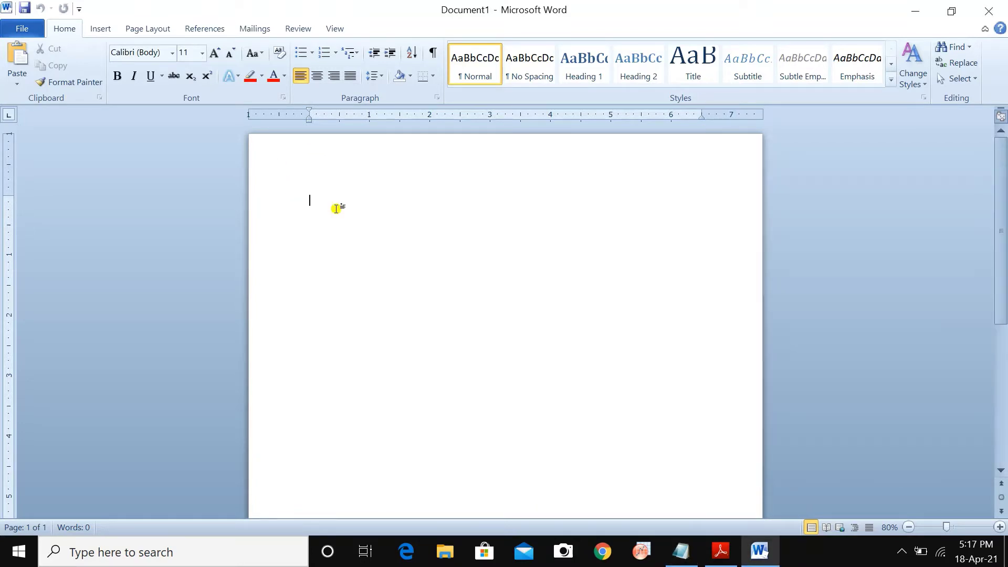
key("ctrl+v")
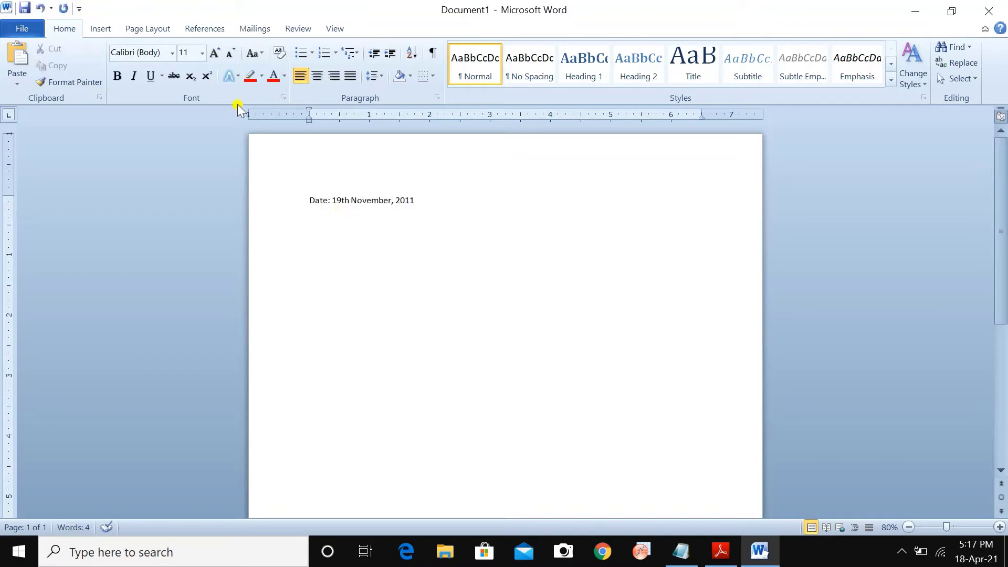
Step: Set the document's page size to A4 and check the margin presets and page orientation options
left_click(154, 33)
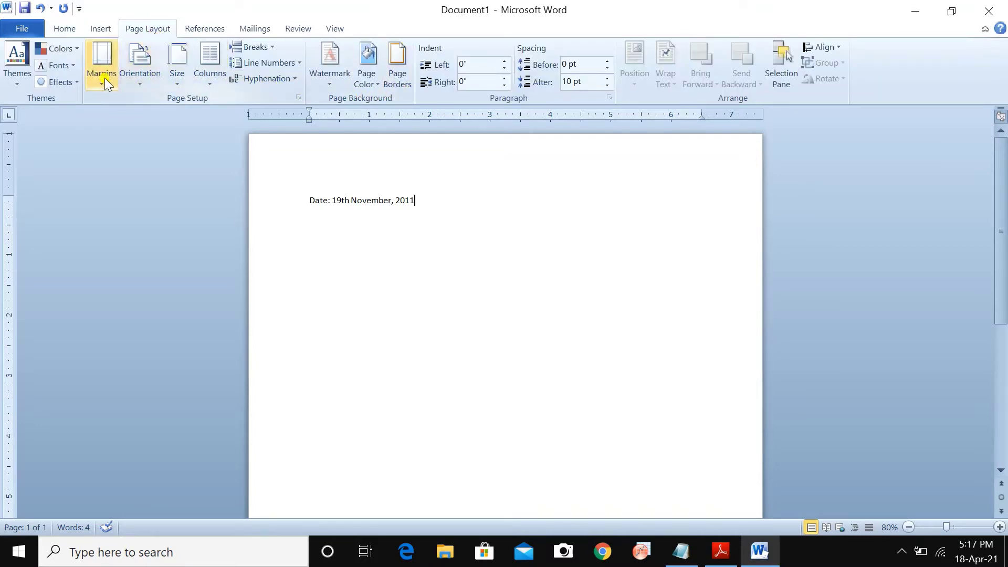
left_click(177, 79)
left_click(210, 136)
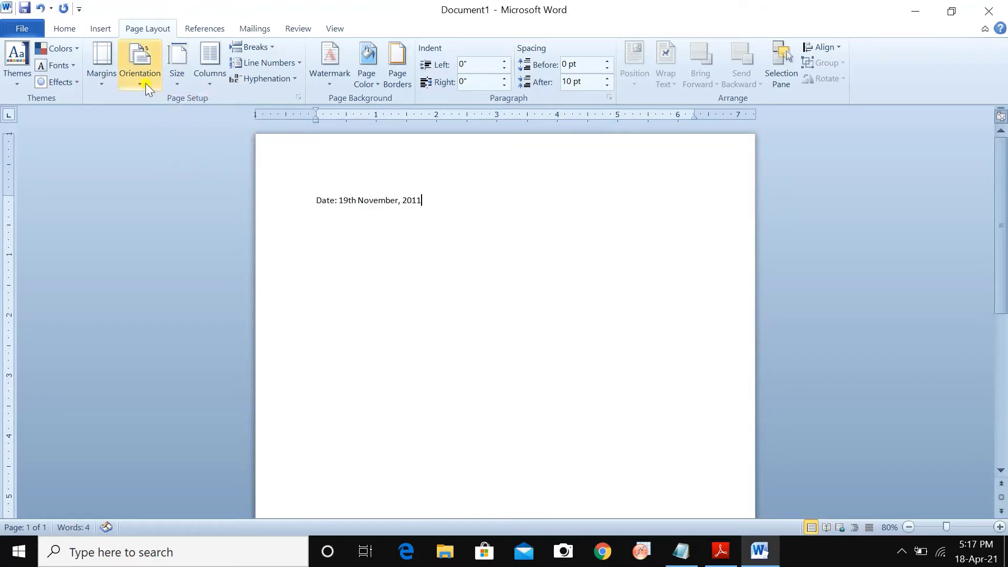
left_click(108, 74)
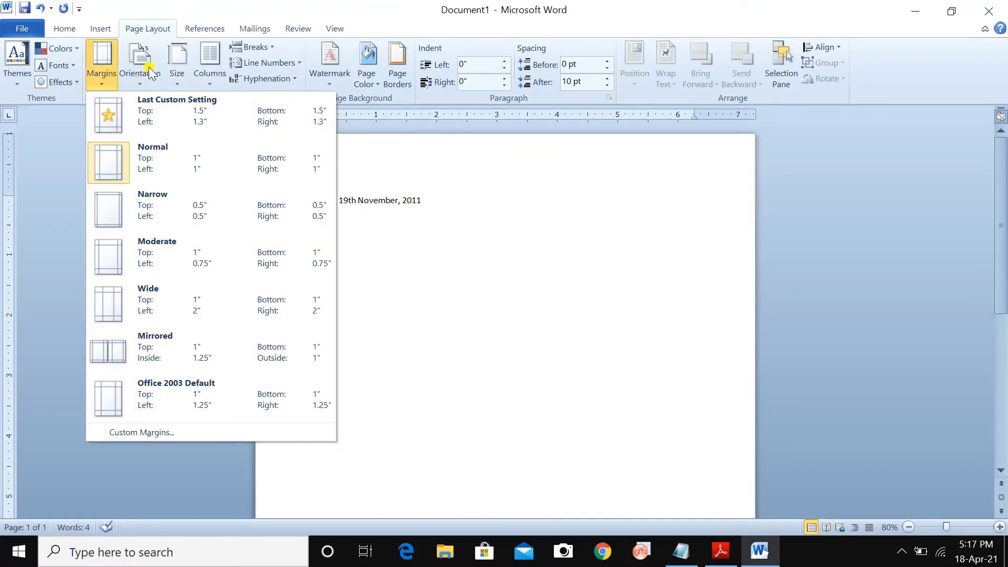
left_click(140, 74)
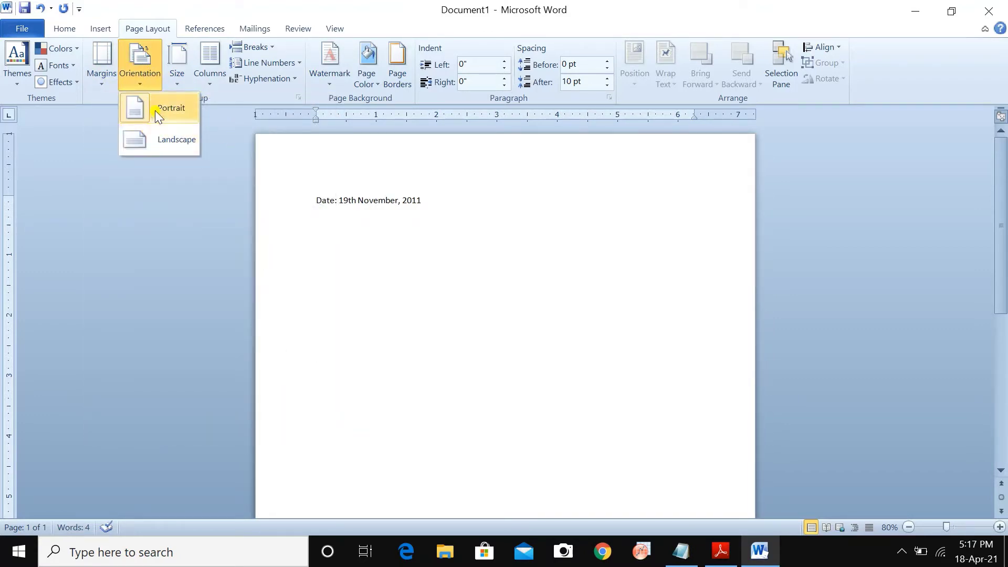
left_click(190, 204)
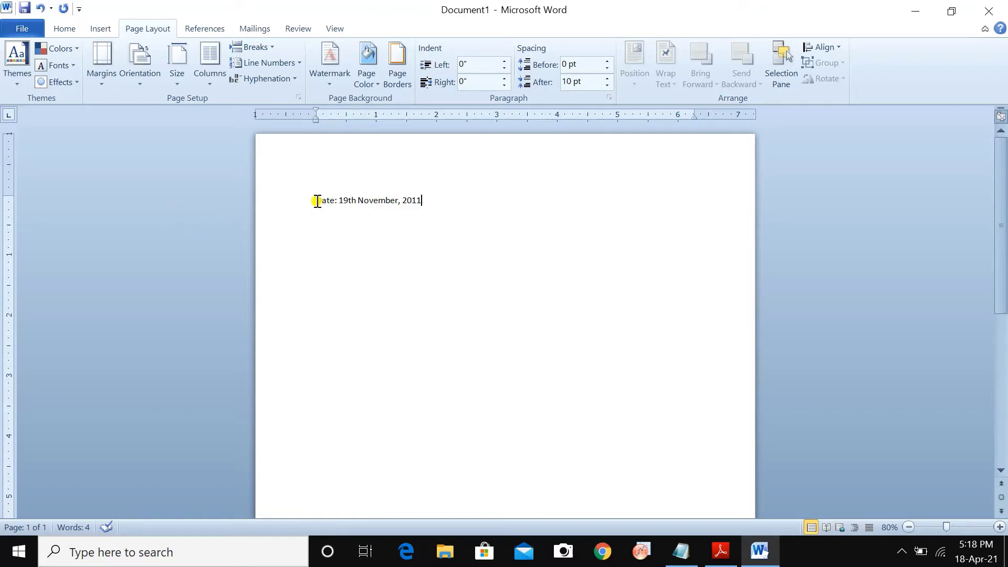
Step: Check the line spacing required below the date in the PDF guidelines and return to the end of the date line in Word
left_click_drag(319, 201, 425, 202)
left_click(418, 256)
left_click(723, 559)
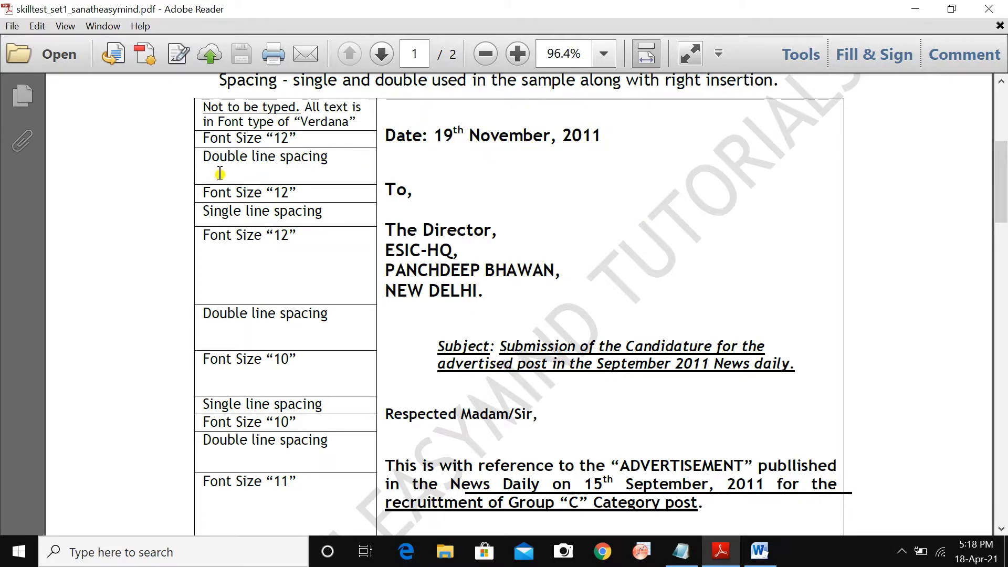
left_click_drag(203, 156, 321, 161)
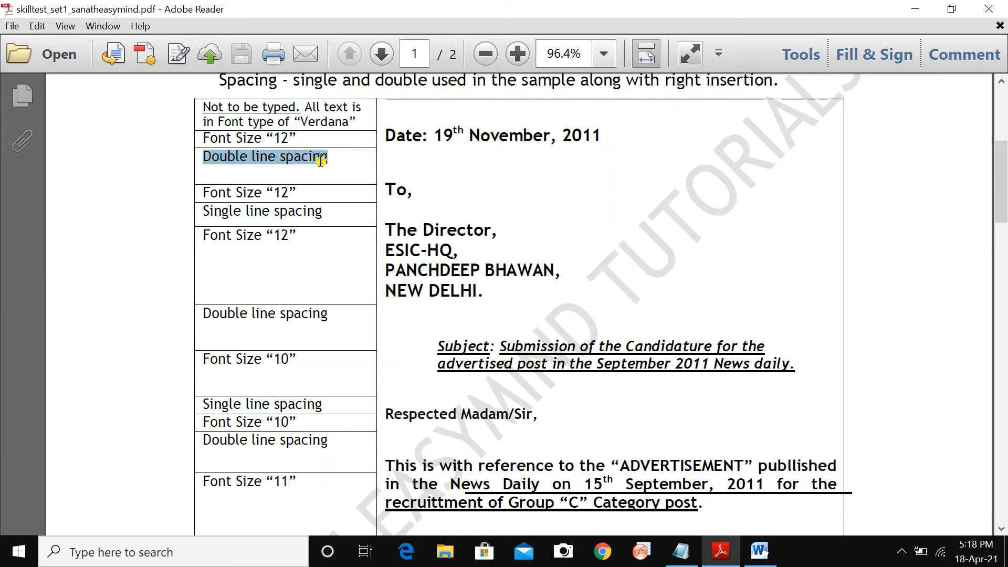
left_click(760, 551)
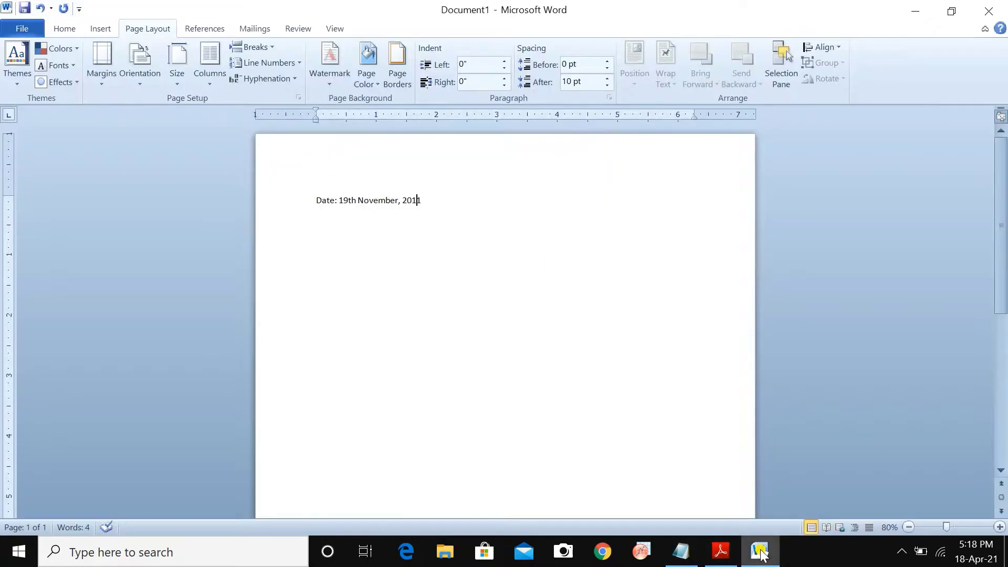
left_click(420, 203)
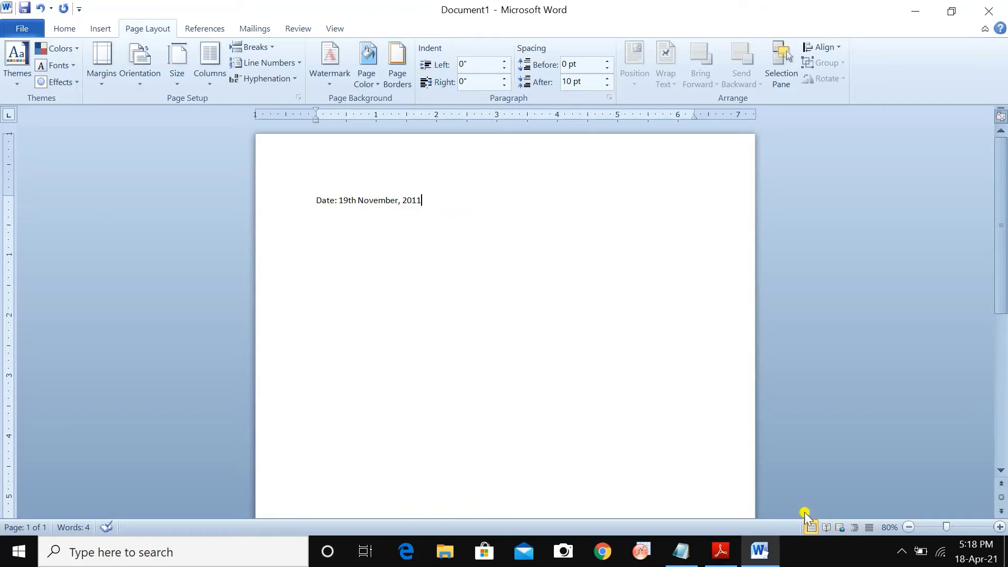
Step: Set the line spacing of the date line to Double
left_click(999, 527)
left_click(999, 527)
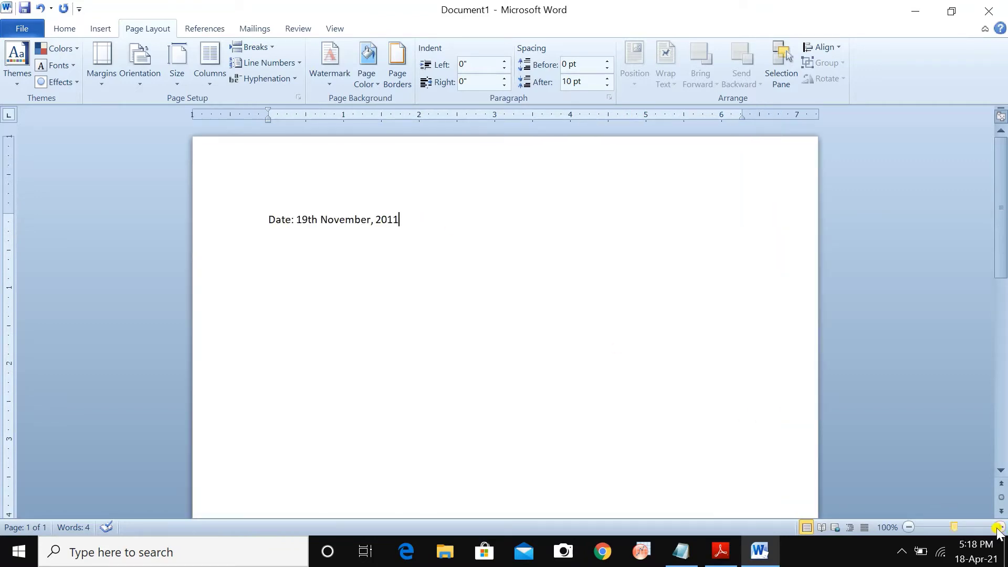
right_click(402, 219)
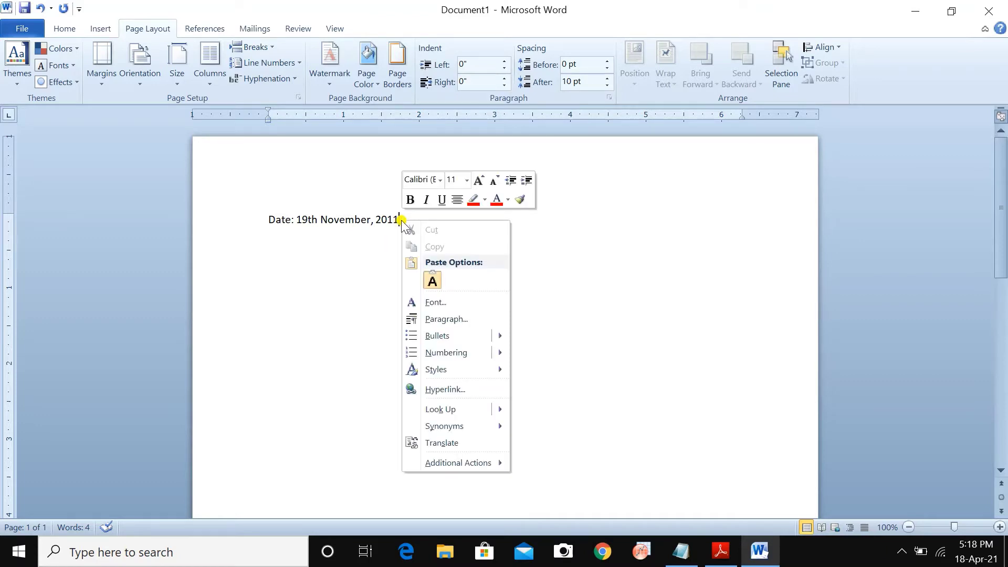
left_click(449, 316)
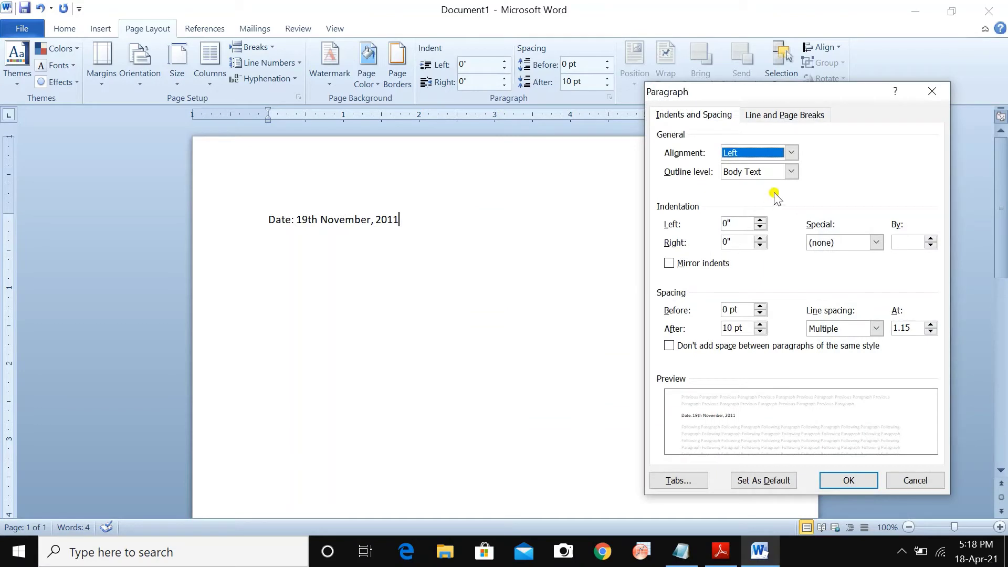
left_click(876, 328)
left_click(836, 360)
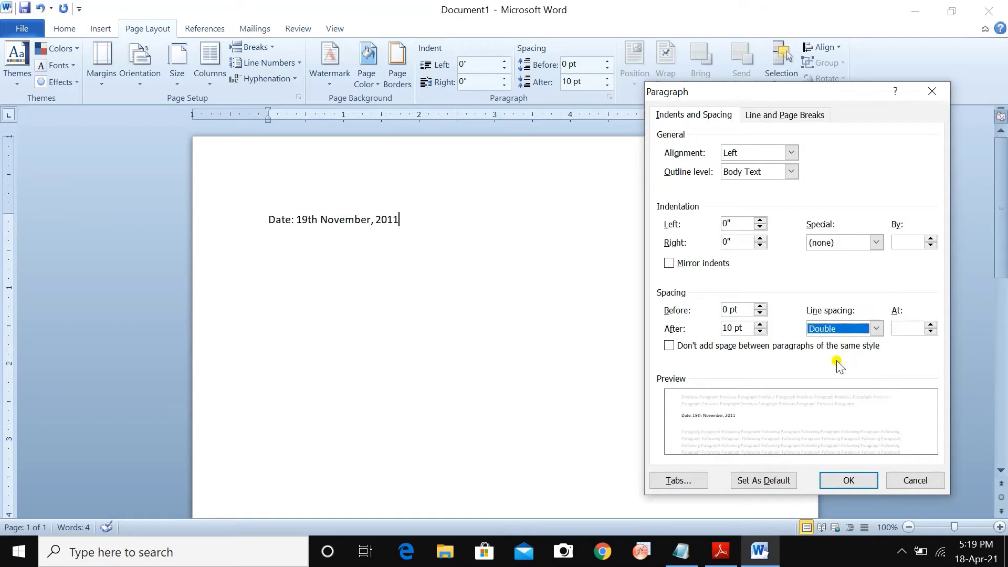
left_click(838, 480)
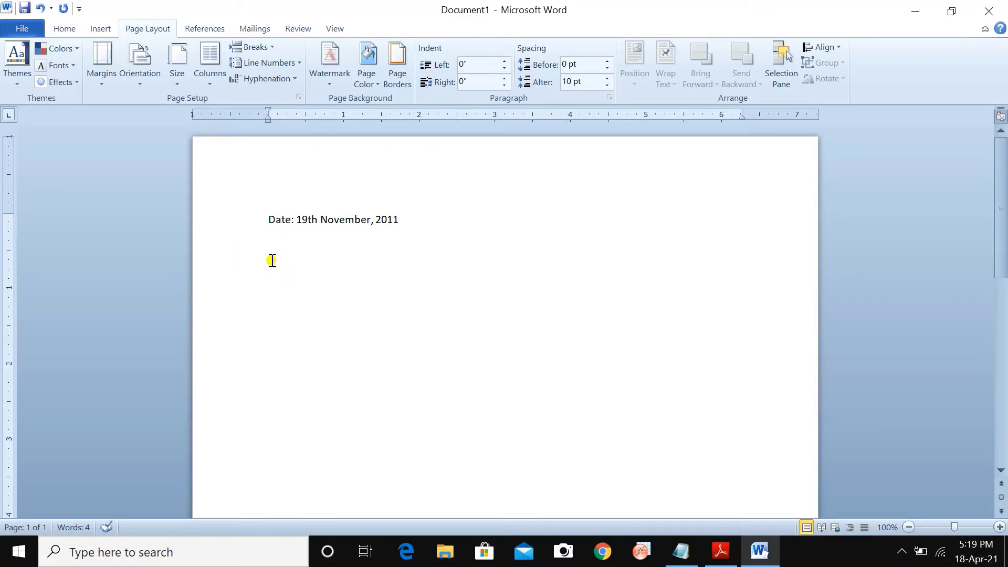
Step: Add the line "To," below the date, checking it against the skill test PDF
key("alt+Tab")
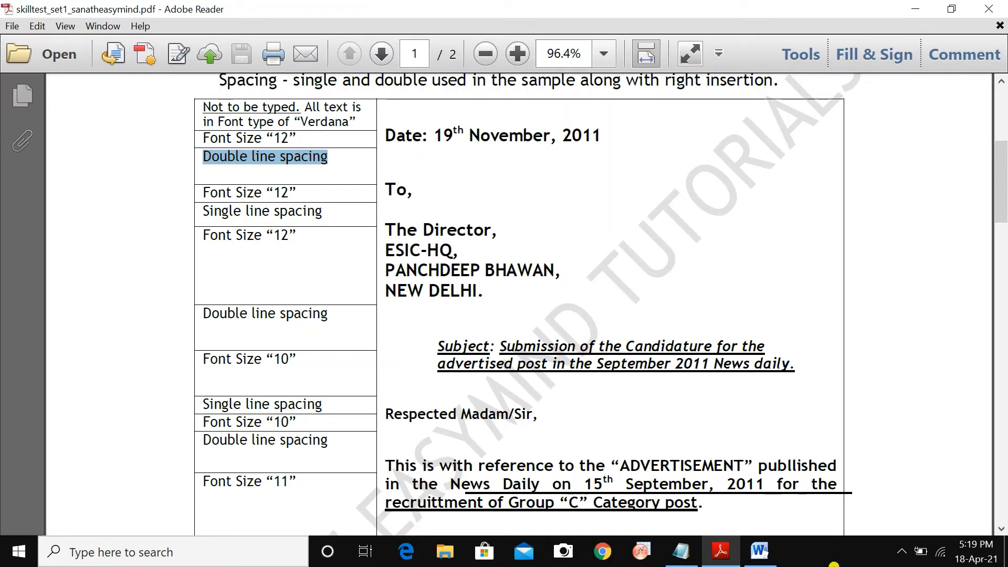
key("alt+Tab")
type("To,")
key("alt+Tab")
key("alt+Tab")
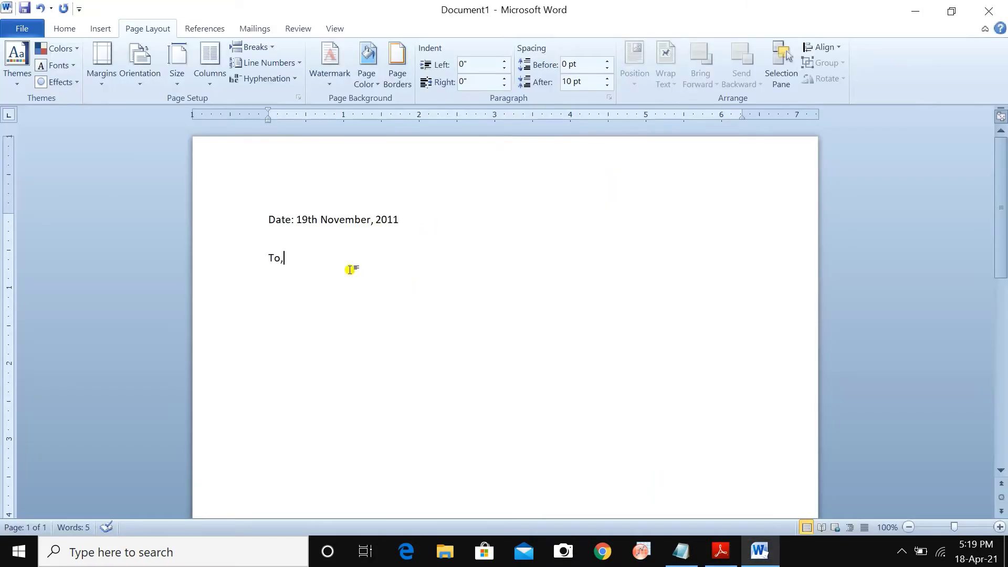
Step: Set the line spacing of the "To," line to Single
right_click(285, 260)
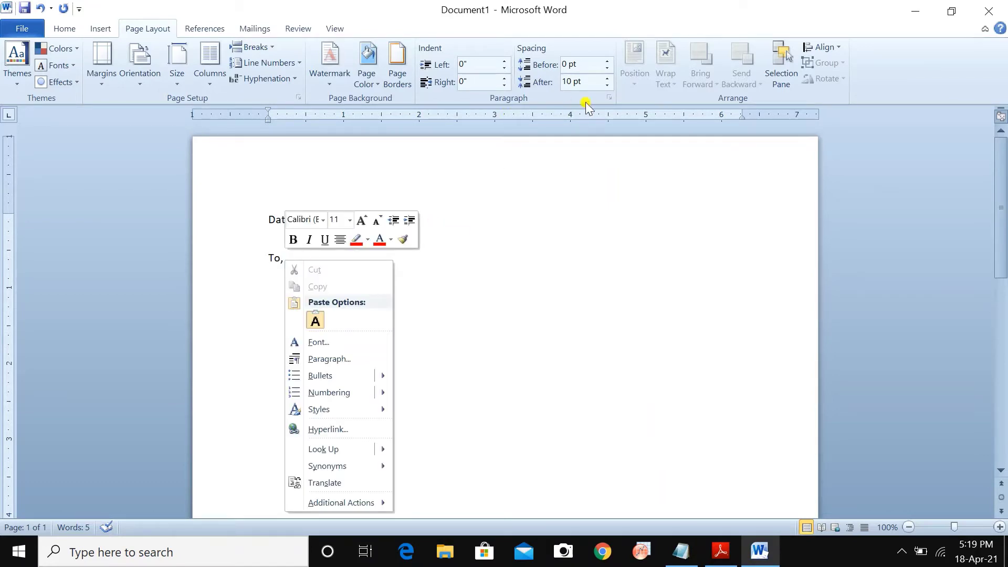
left_click(609, 98)
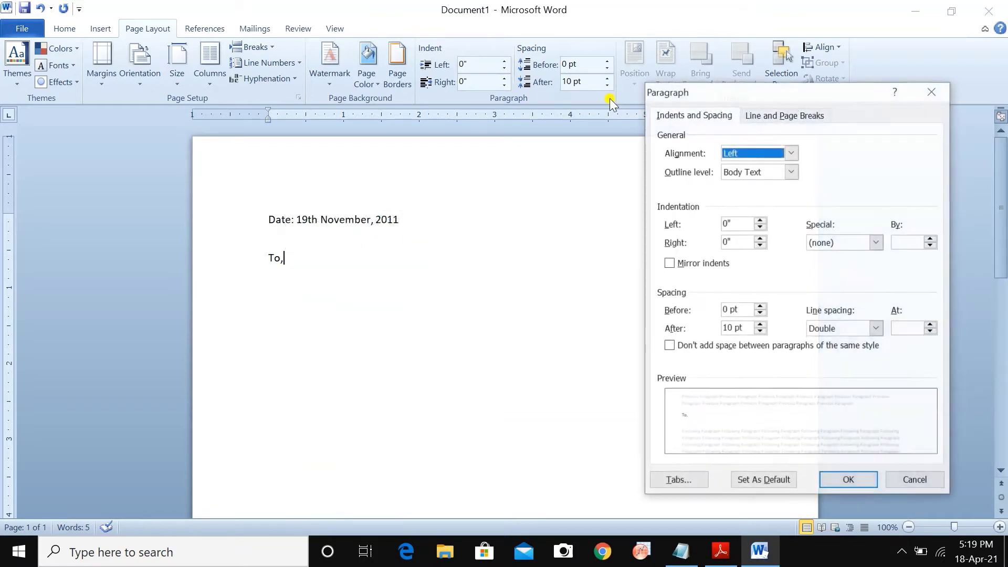
left_click(876, 328)
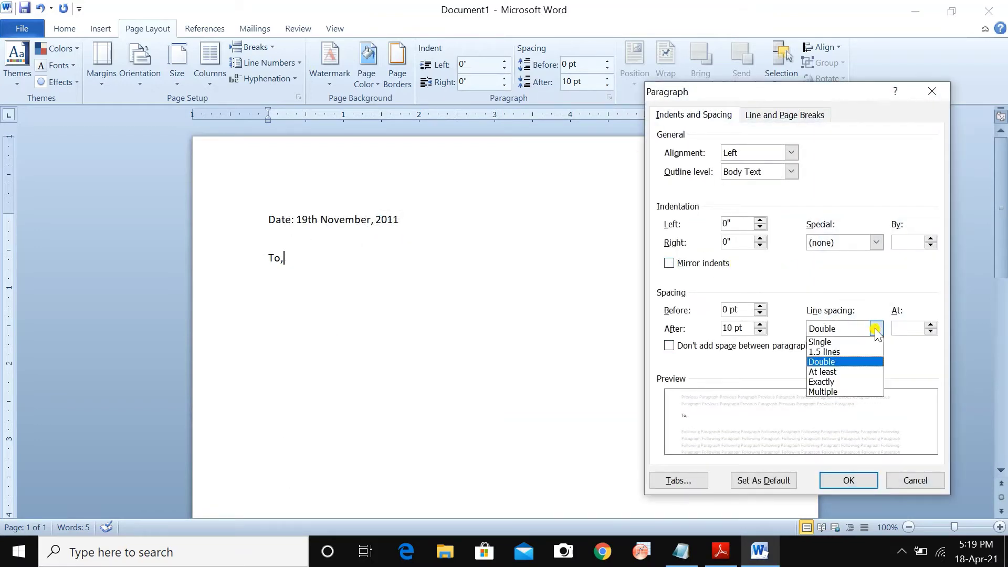
left_click(835, 340)
left_click(848, 480)
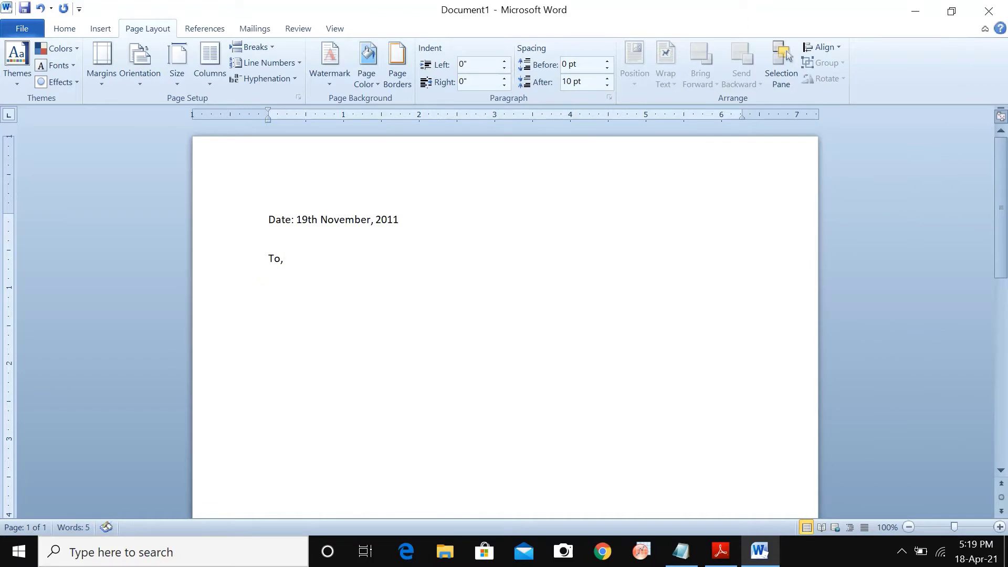
Step: Locate the recipient's address block in the PDF and copy its text from the set1 Notepad file below "To," in the Word document
key("alt+Tab")
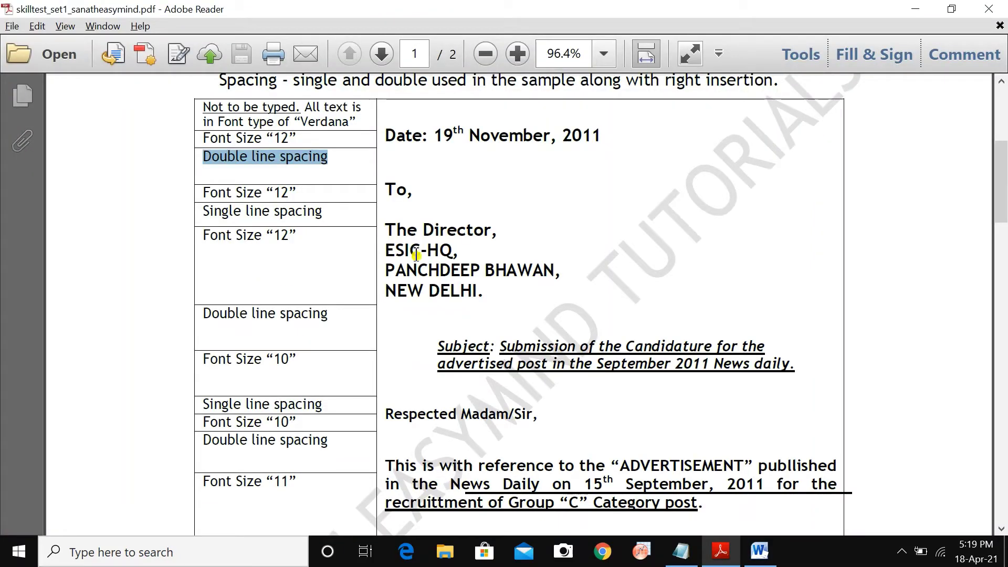
left_click_drag(387, 231, 489, 252)
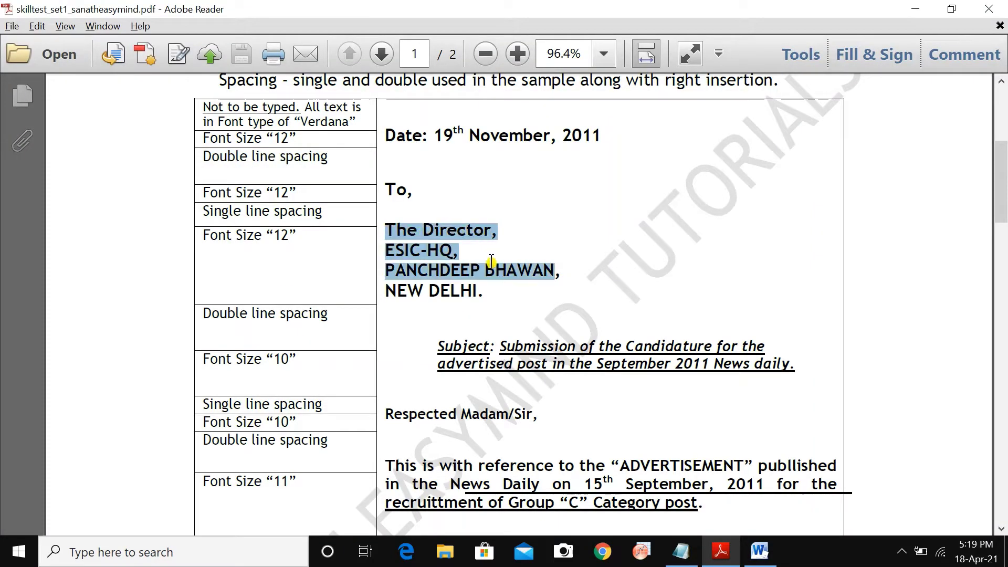
left_click_drag(494, 286, 495, 296)
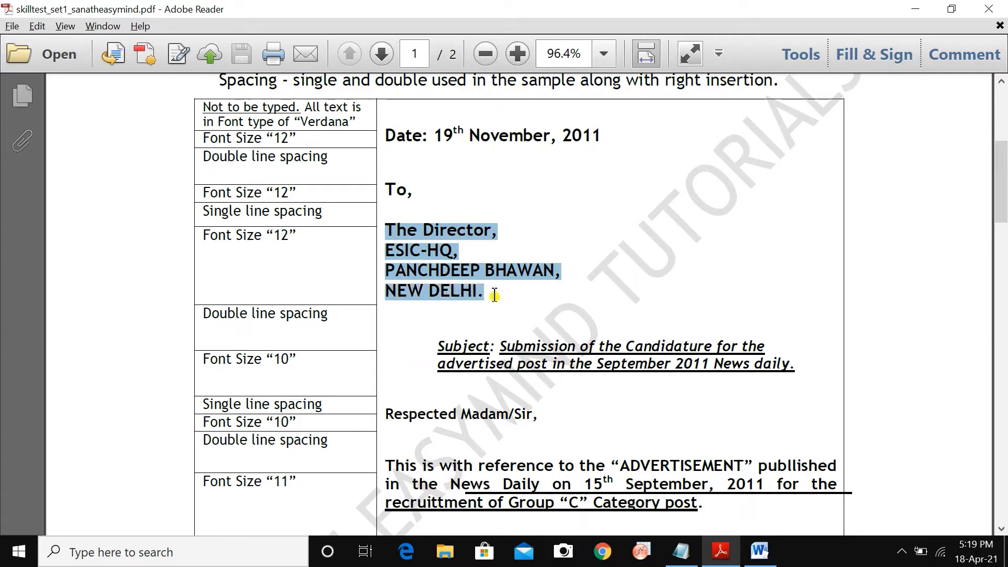
key("ctrl+c")
key("alt+Tab")
key("ctrl+v")
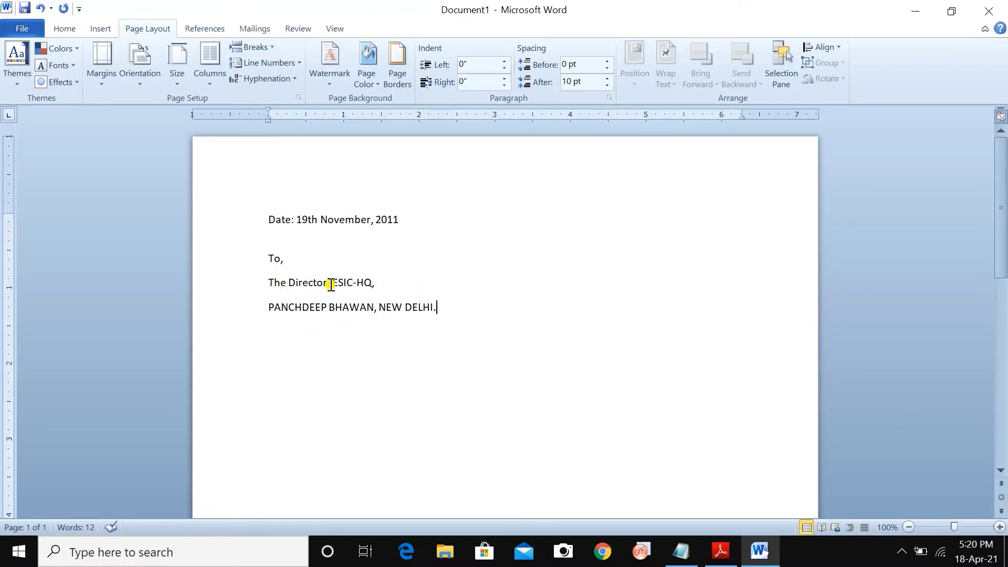
Step: Compare the pasted recipient address with the PDF layout and set the spacing after its two lines to 0 pt
key("alt+Tab")
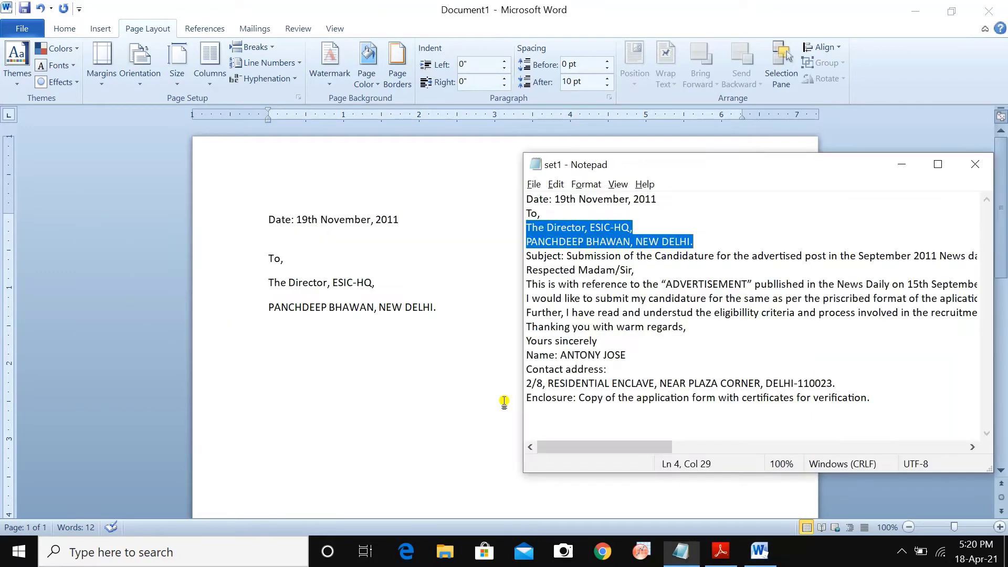
key("alt+Tab")
key("Tab")
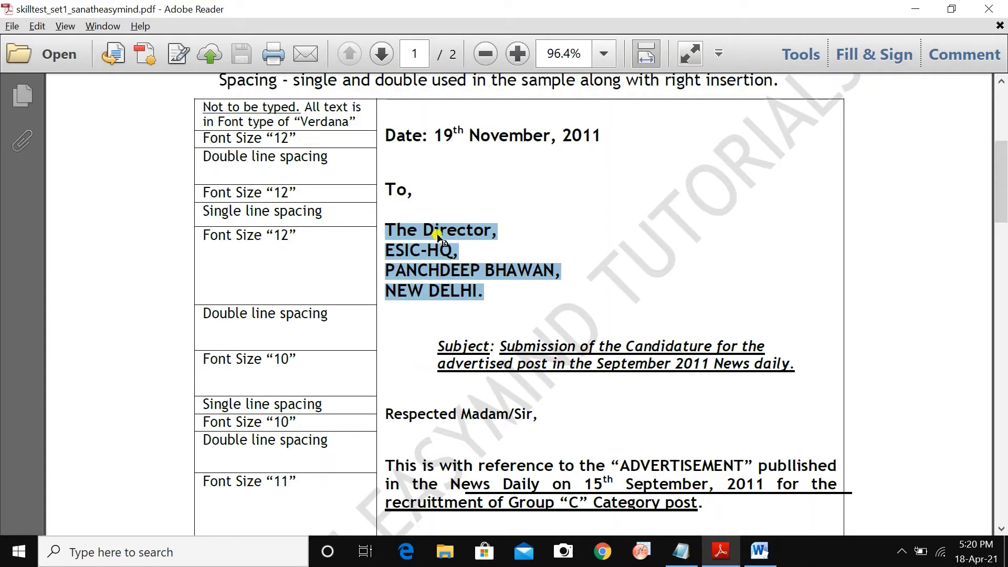
key("alt+Tab")
key("Tab")
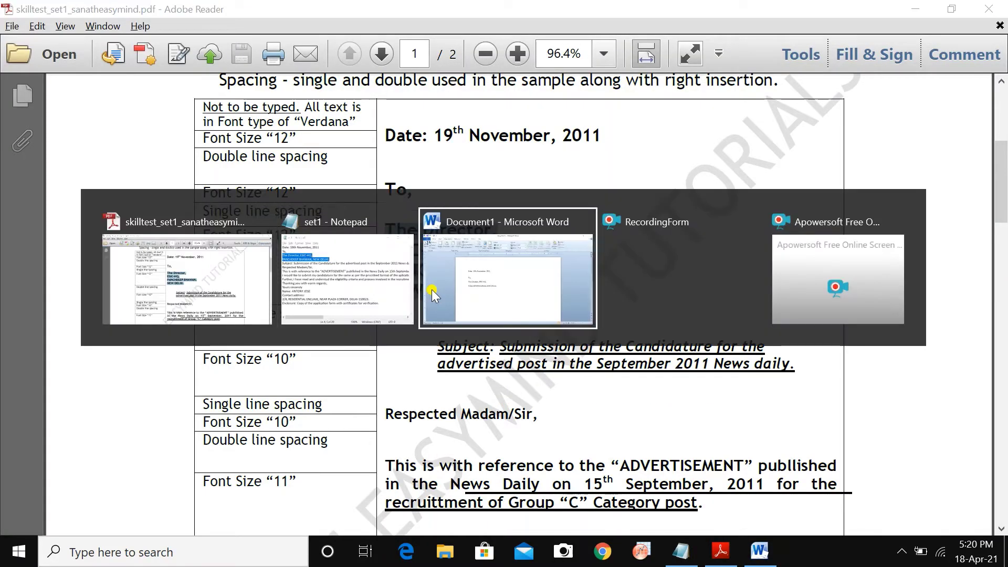
left_click_drag(269, 284, 442, 308)
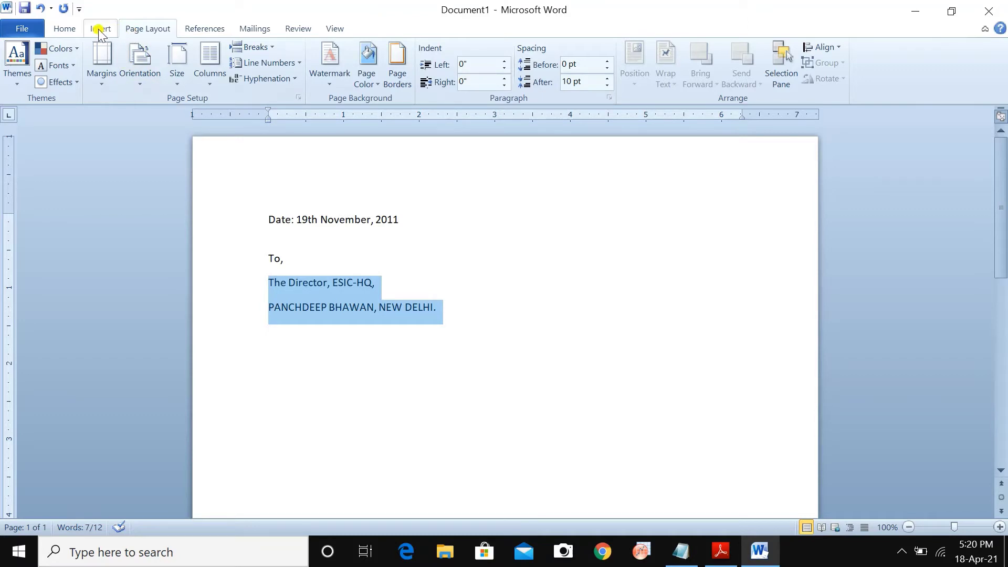
left_click(50, 29)
right_click(379, 314)
left_click(428, 153)
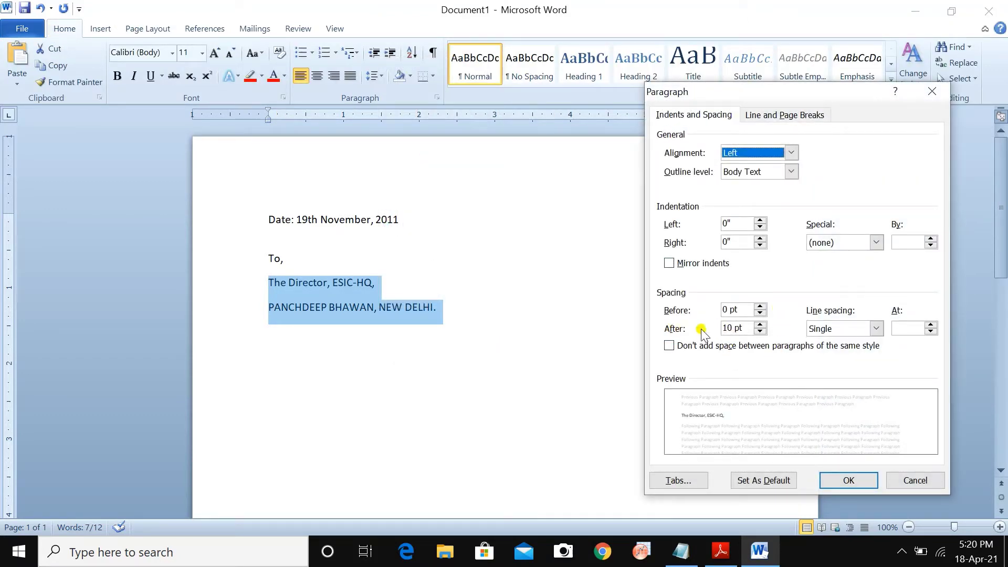
left_click(759, 331)
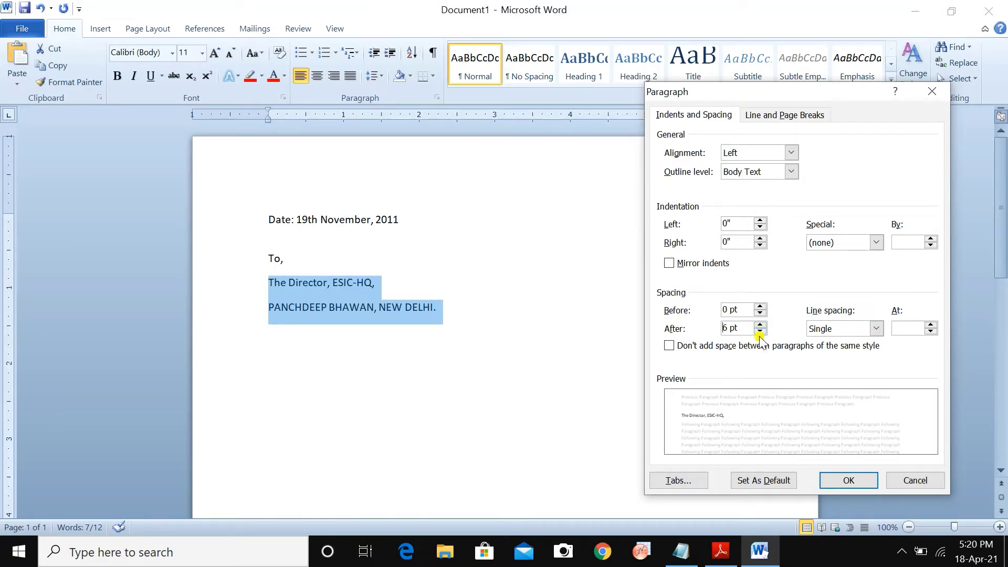
left_click(760, 331)
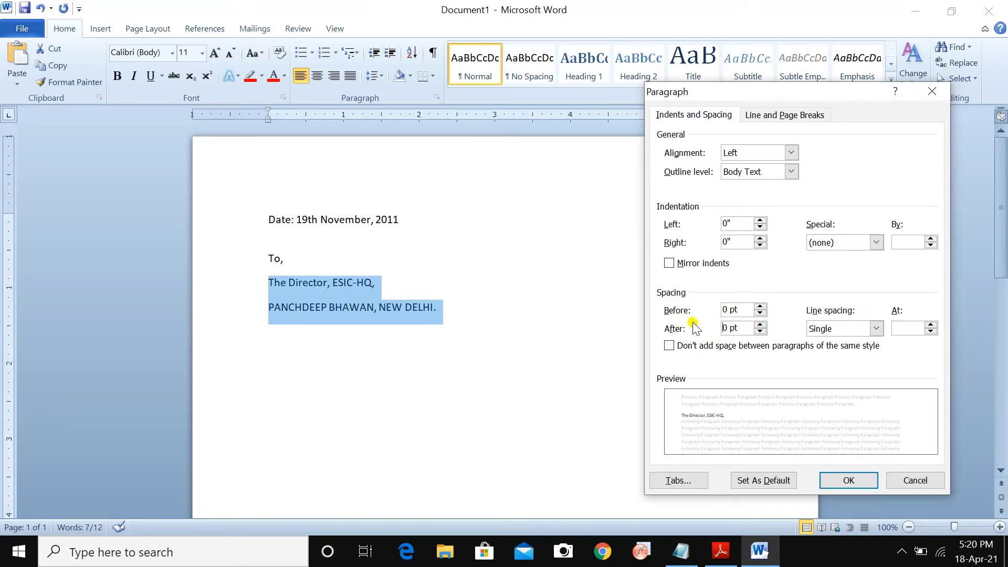
left_click(849, 481)
left_click(402, 298)
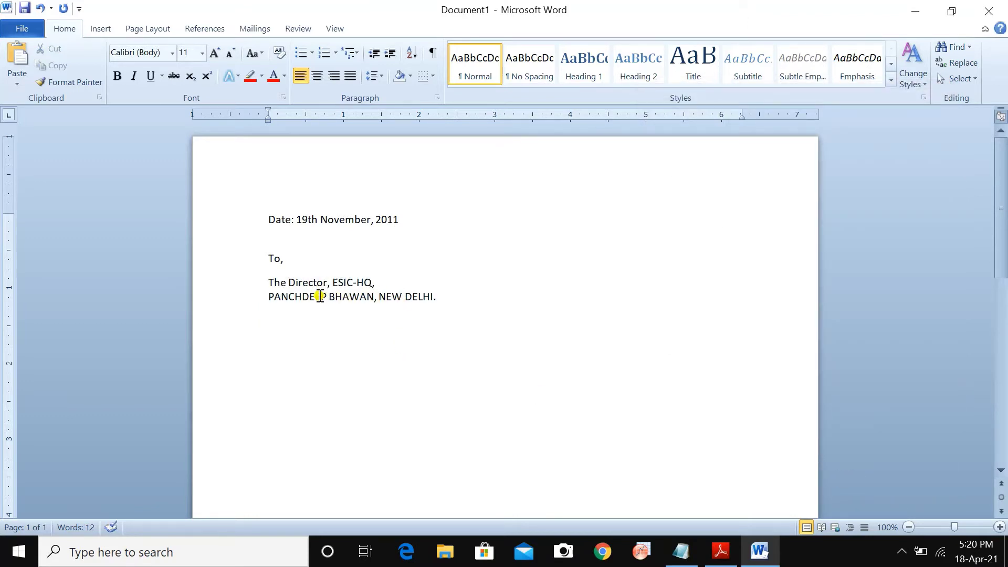
Step: Put the city of the recipient's address on its own line, as laid out in the PDF
left_click(378, 297)
left_click(720, 551)
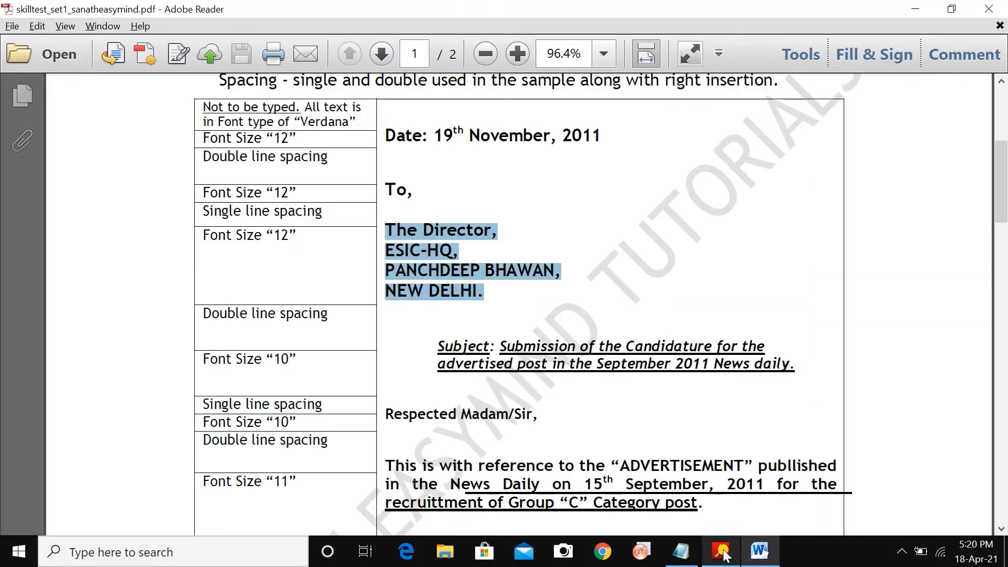
left_click(760, 551)
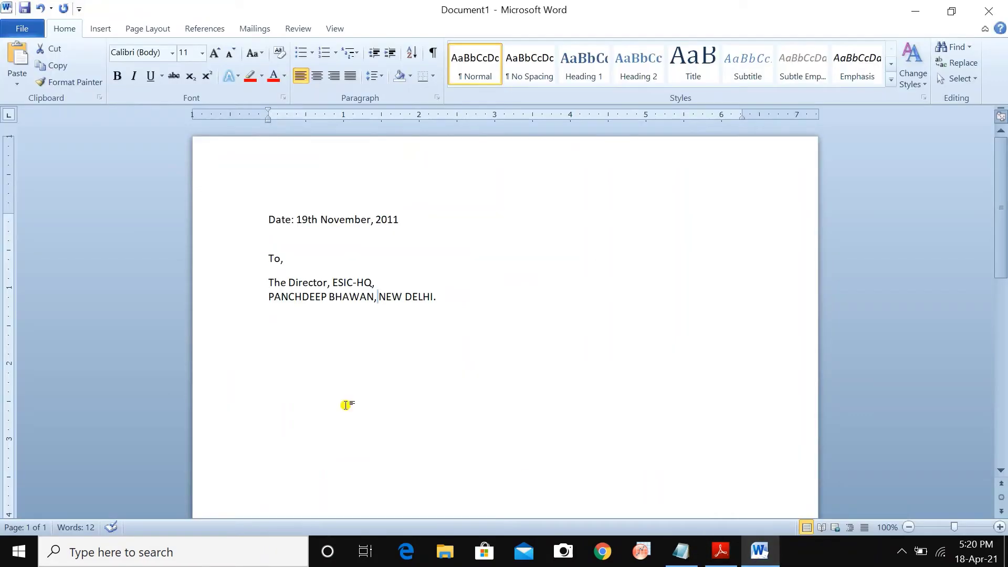
key("Return")
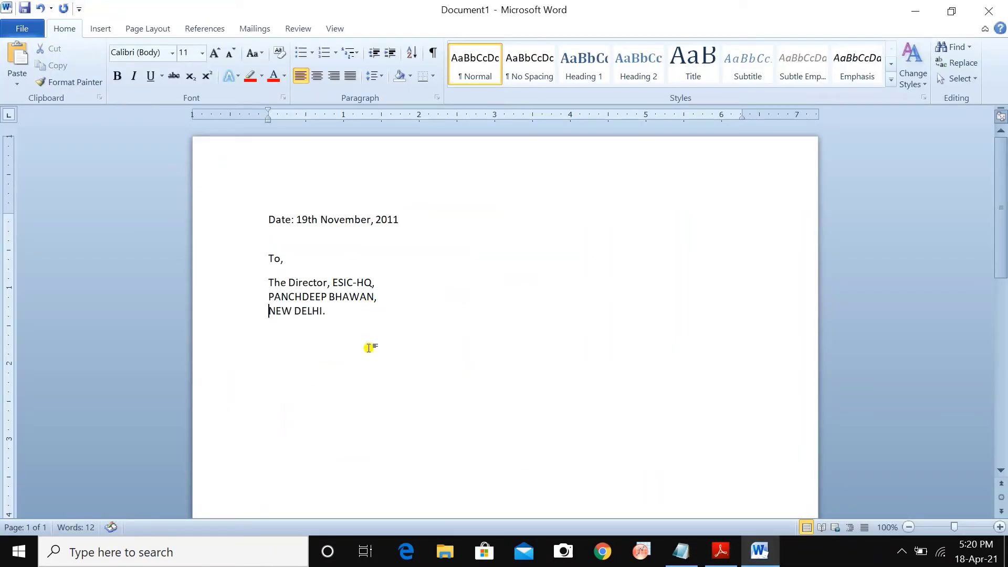
key("End")
Step: Check the spacing required below the address in the PDF and set the line spacing of the address's last line to Double
key("alt+Tab")
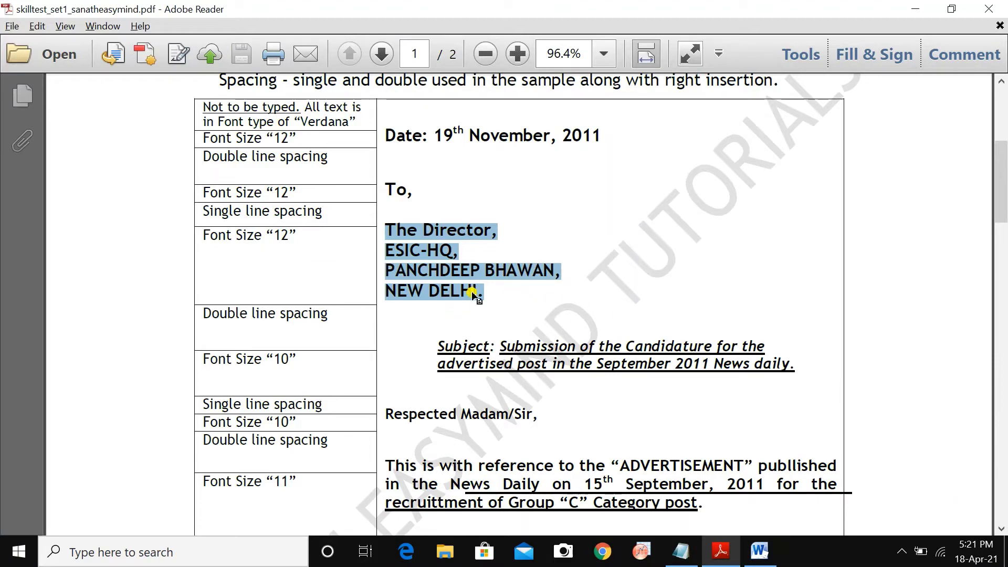
key("alt+Tab")
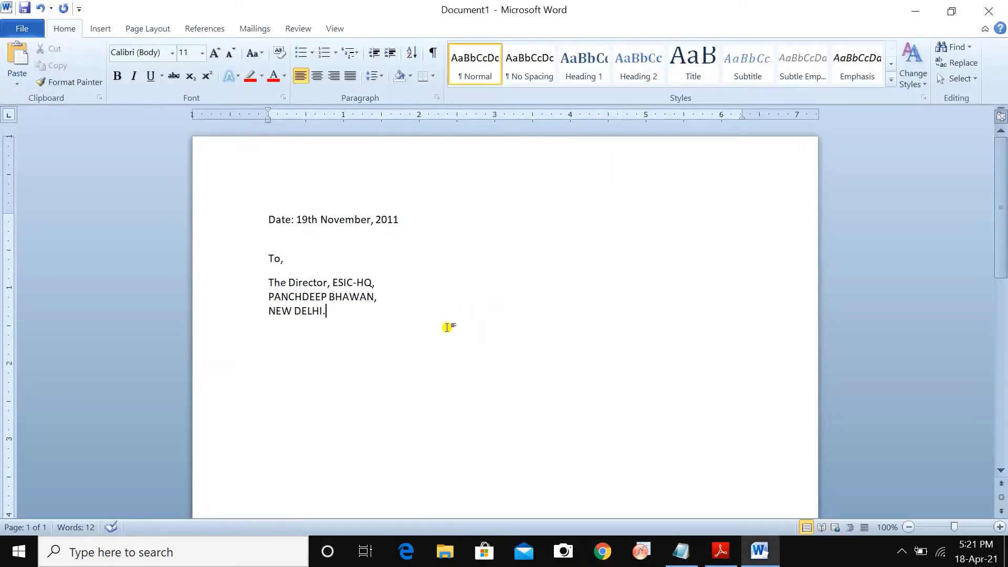
right_click(326, 314)
left_click(371, 161)
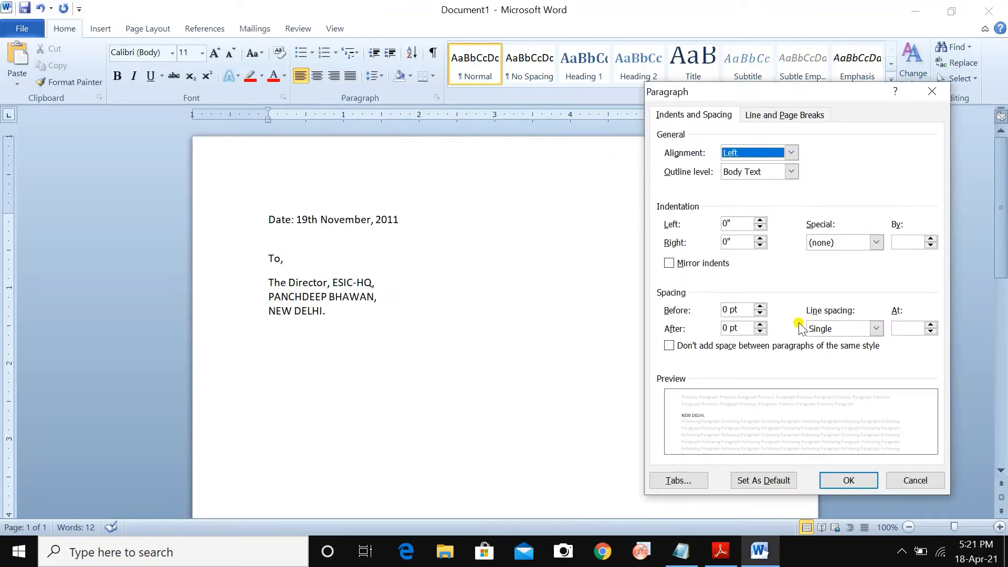
left_click(876, 328)
left_click(840, 365)
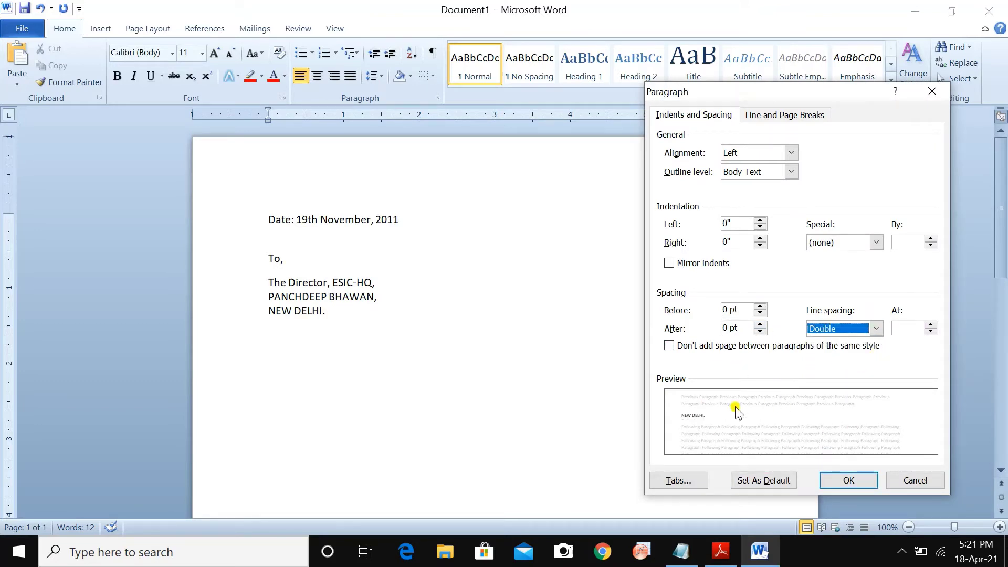
left_click(848, 480)
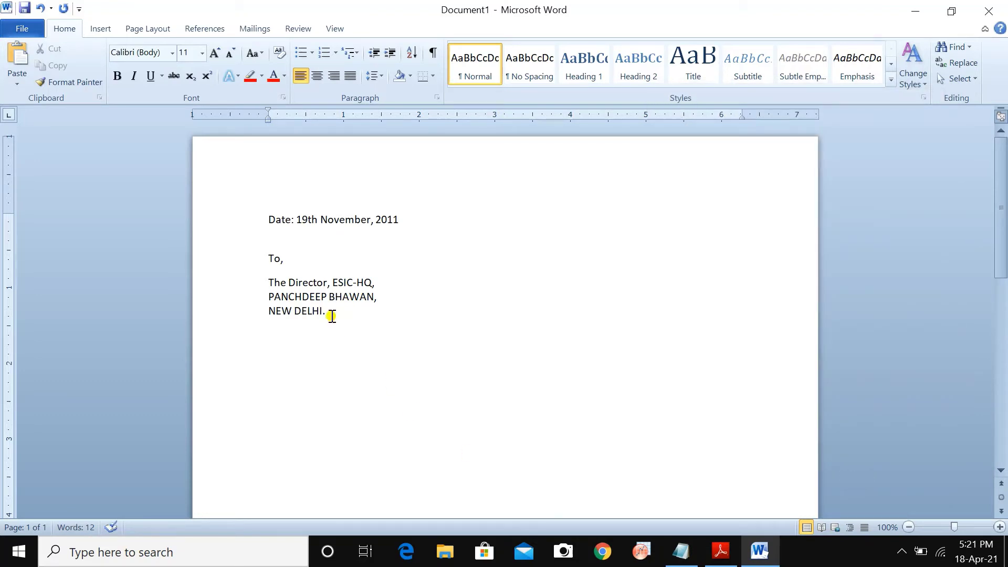
Step: Copy the "Subject:" line from the set1 Notepad file to a new line below the address and compare it with the PDF
key("Return")
key("alt+Tab")
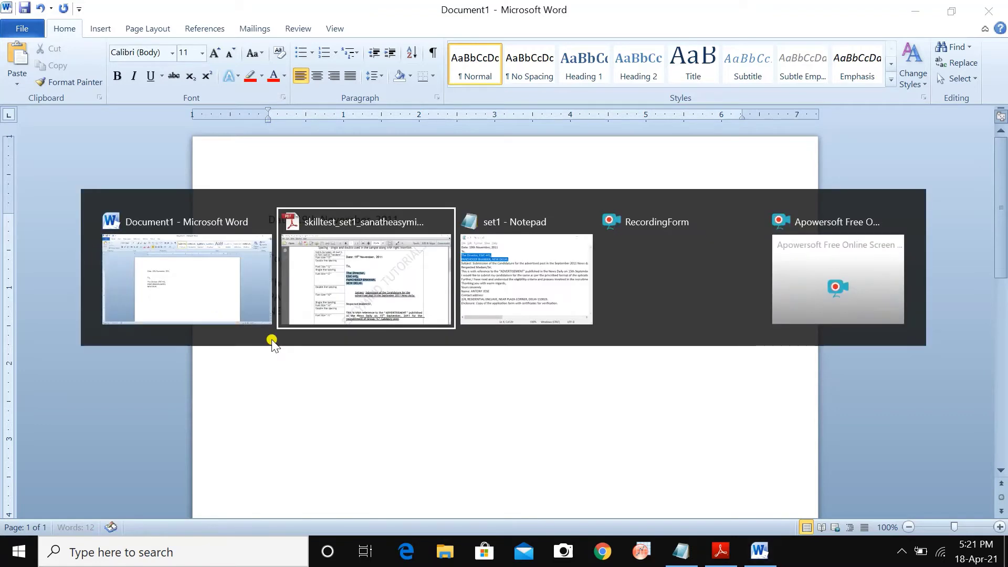
left_click(525, 259)
left_click(525, 258)
key("shift+End")
key("ctrl+c")
key("alt+Tab")
key("ctrl+v")
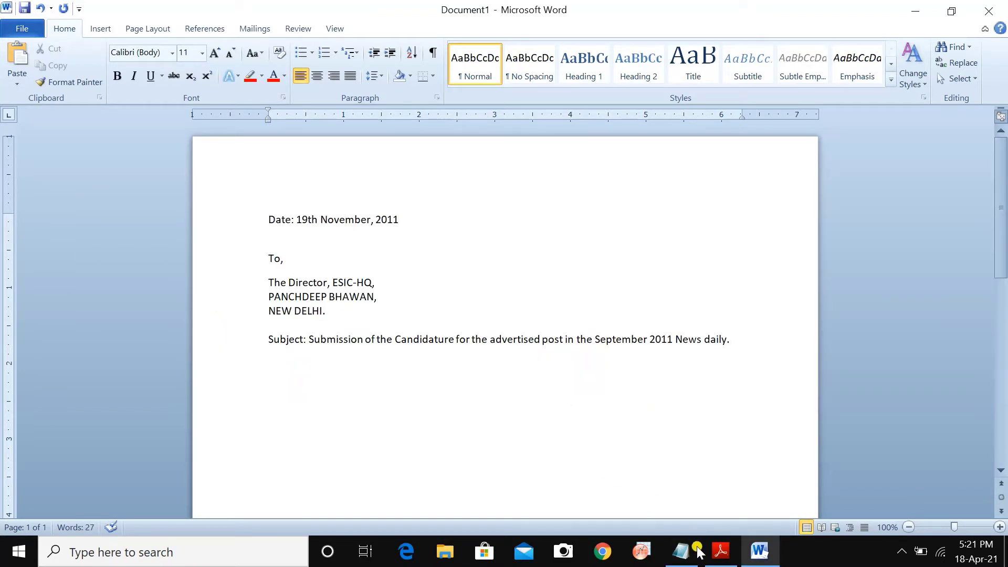
left_click(716, 552)
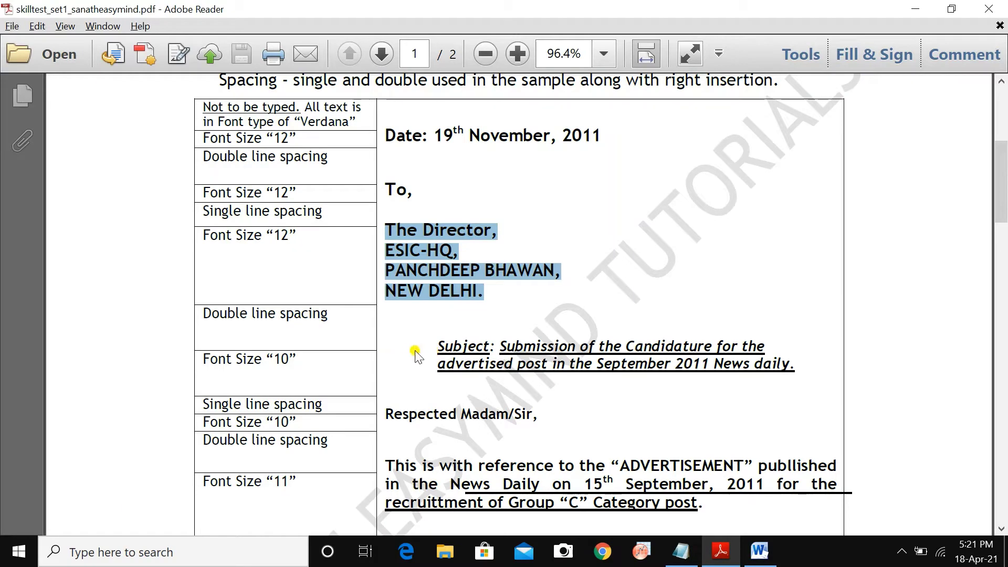
left_click(759, 551)
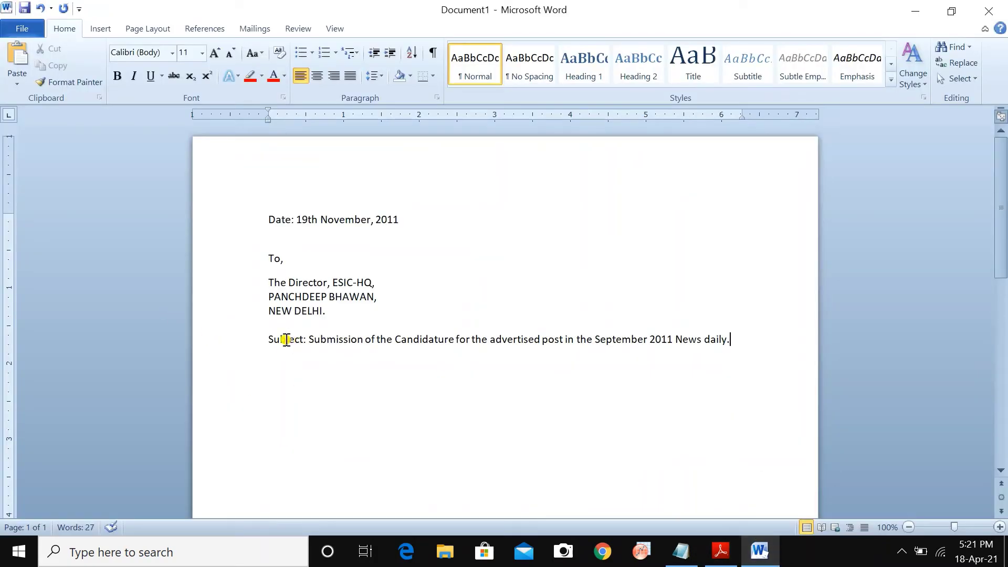
Step: Indent the first line of the subject paragraph by 0.5" and set its line spacing to Single
left_click(267, 339)
key("Tab")
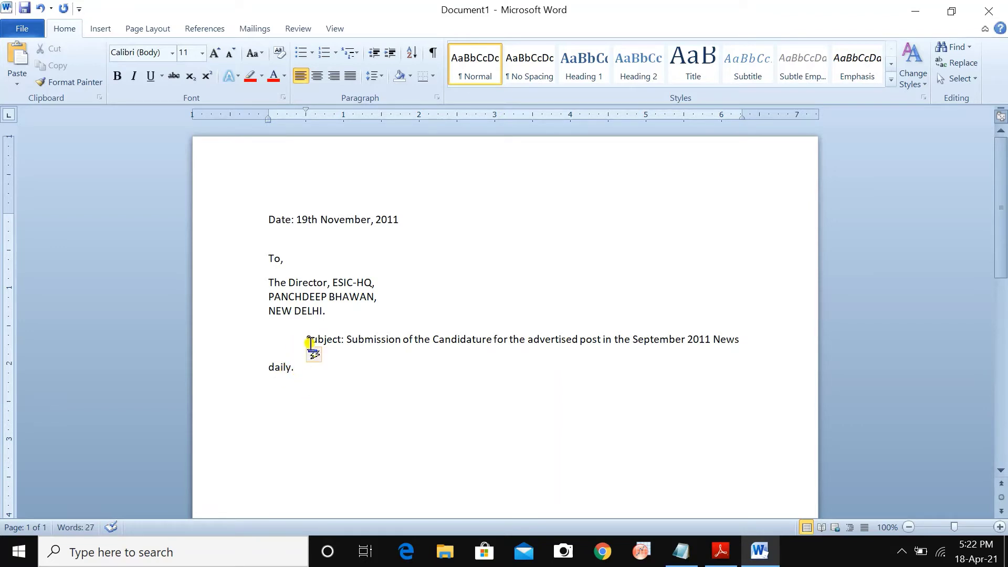
left_click(296, 367)
left_click_drag(305, 341, 329, 368)
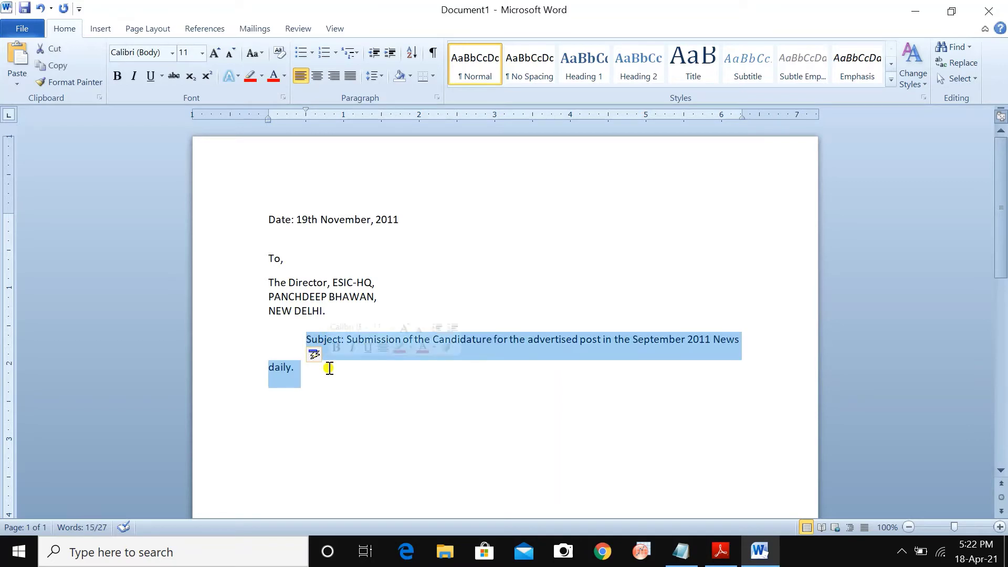
right_click(453, 341)
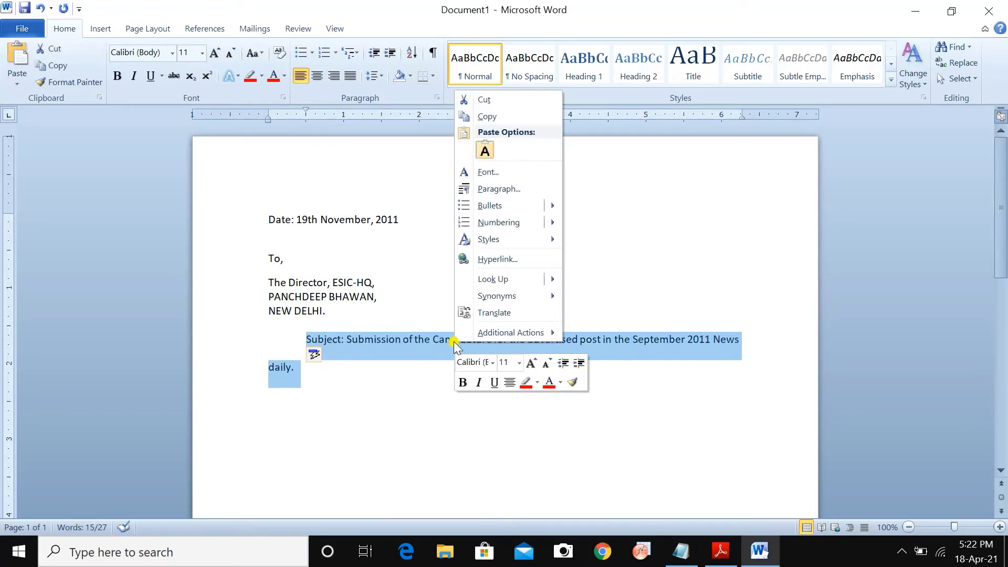
left_click(501, 190)
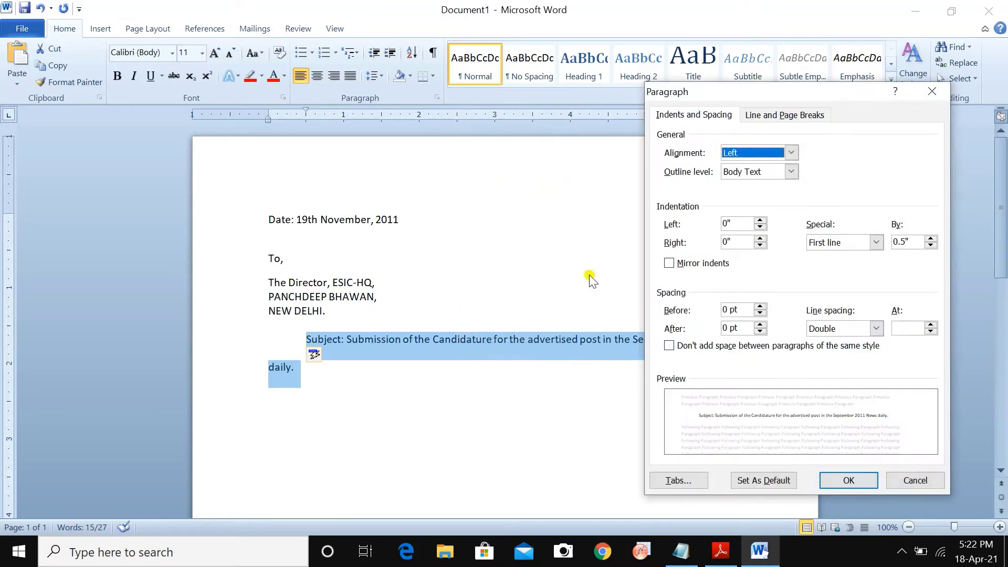
left_click(876, 329)
left_click(840, 340)
left_click(848, 479)
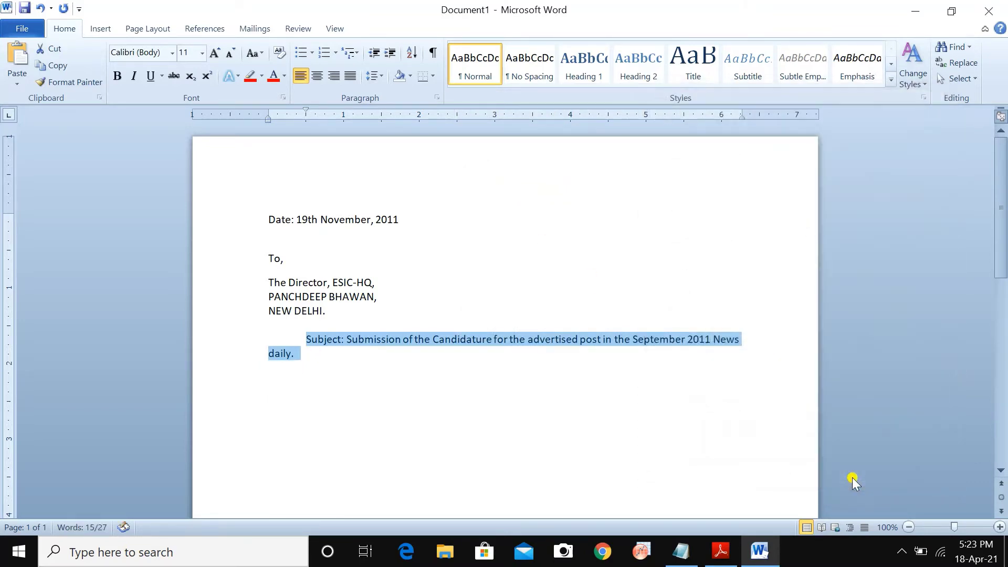
left_click(387, 379)
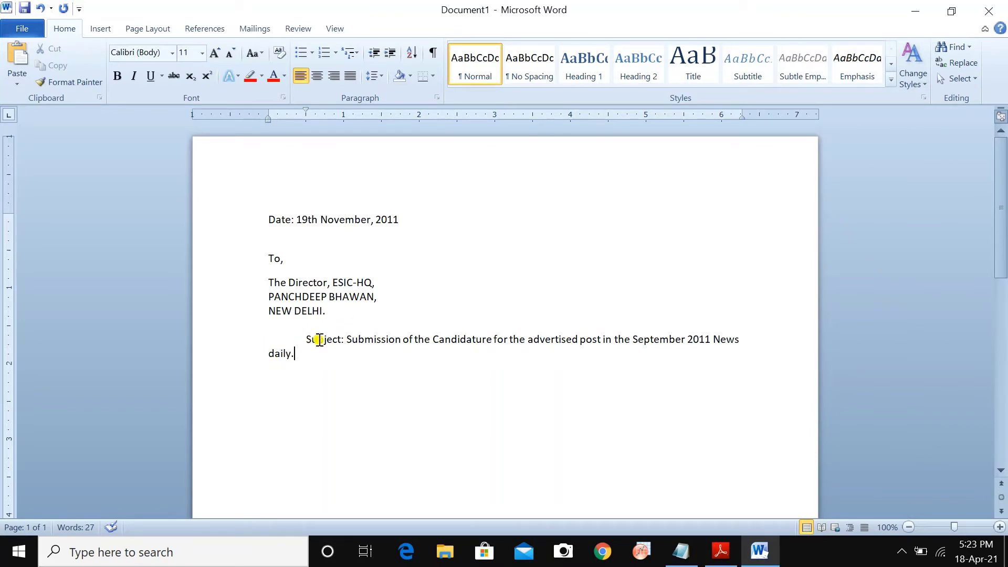
Step: Check the spacing required around the subject in the skill test PDF and set the subject paragraph's line spacing to Double
key("alt+Tab")
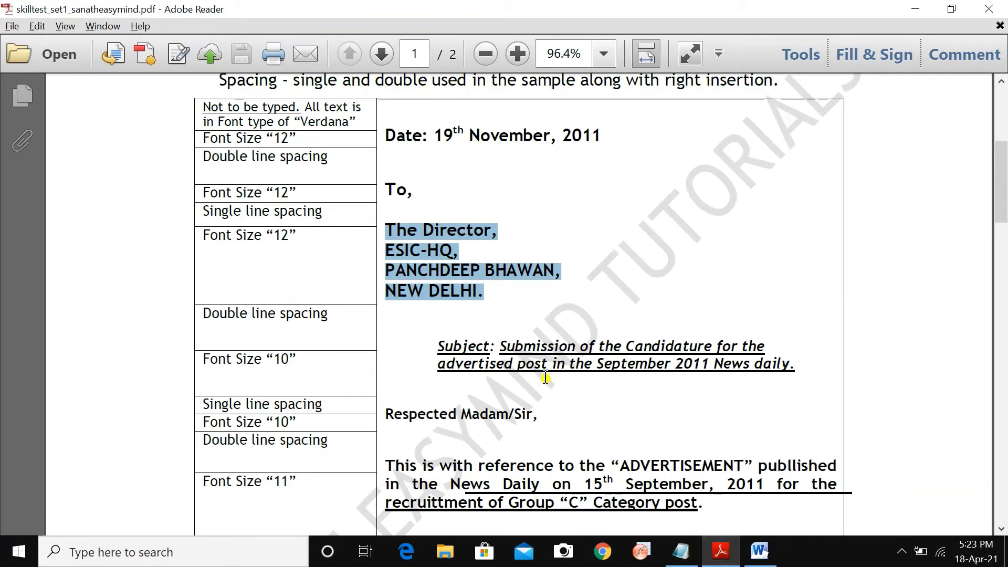
scroll(531, 350, "down", 2)
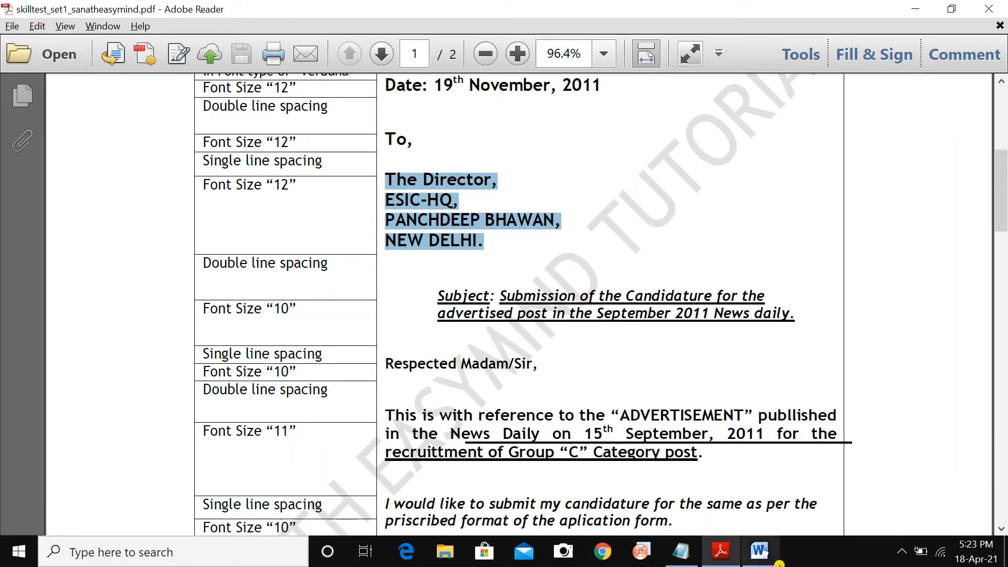
left_click(759, 552)
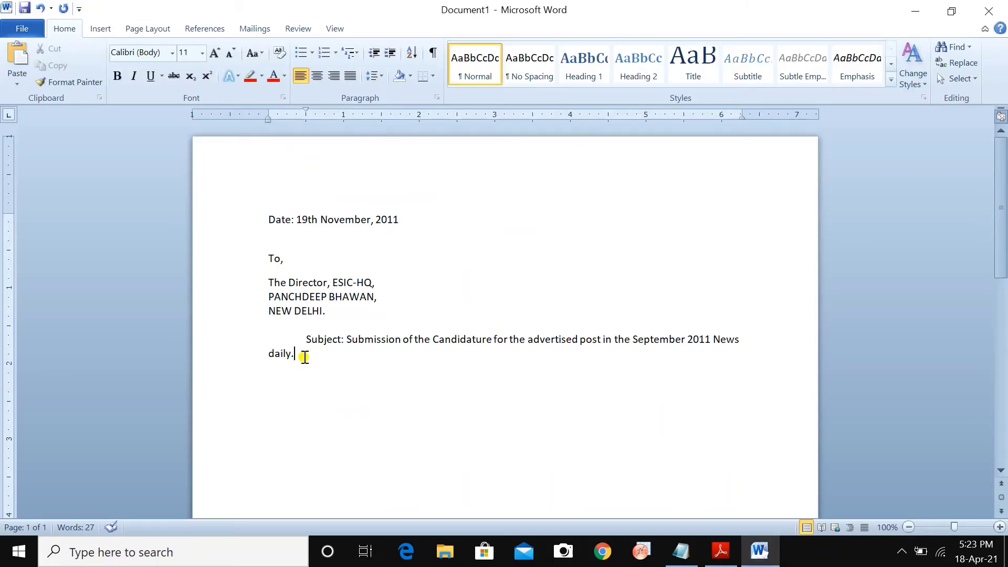
right_click(297, 357)
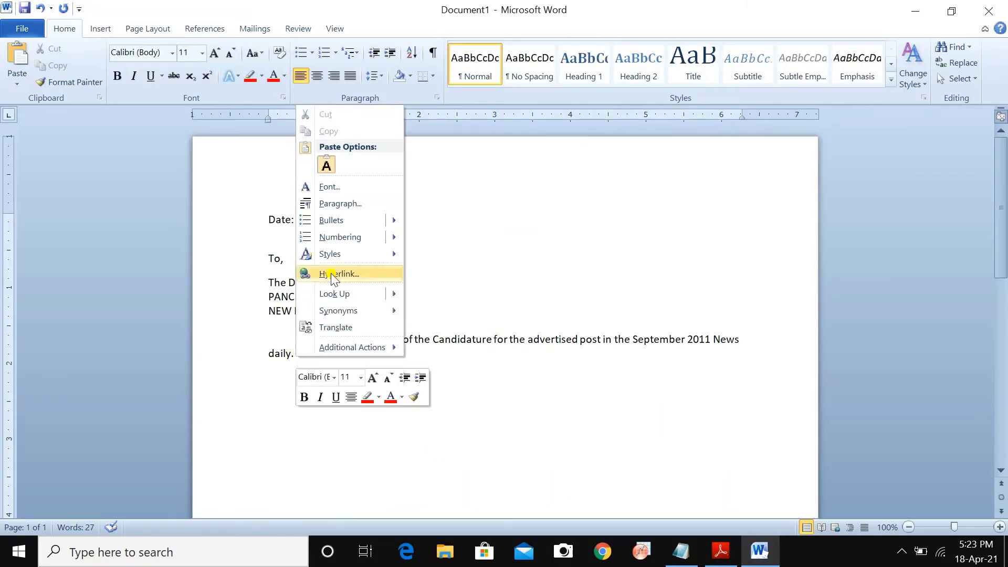
left_click(335, 205)
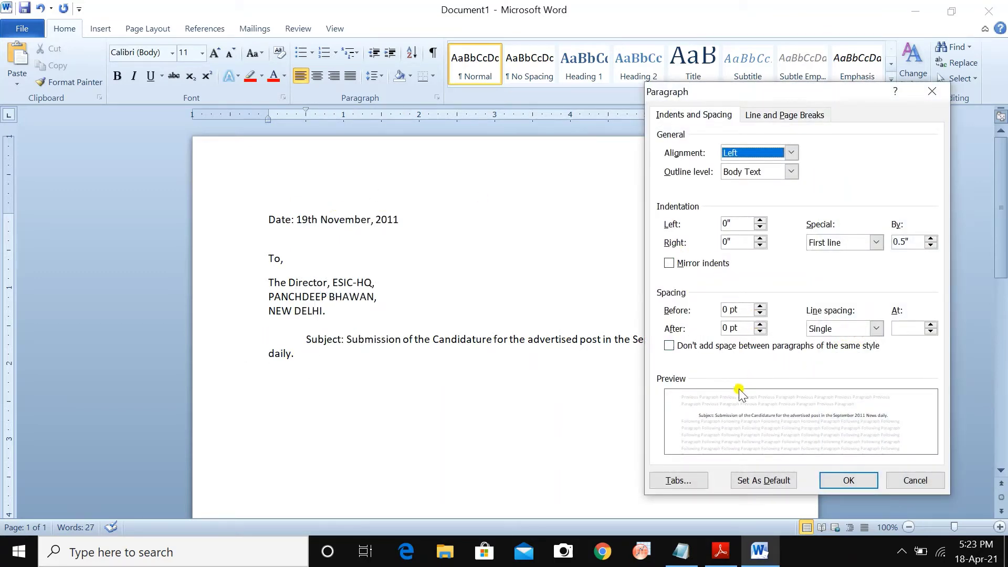
left_click(875, 329)
left_click(838, 357)
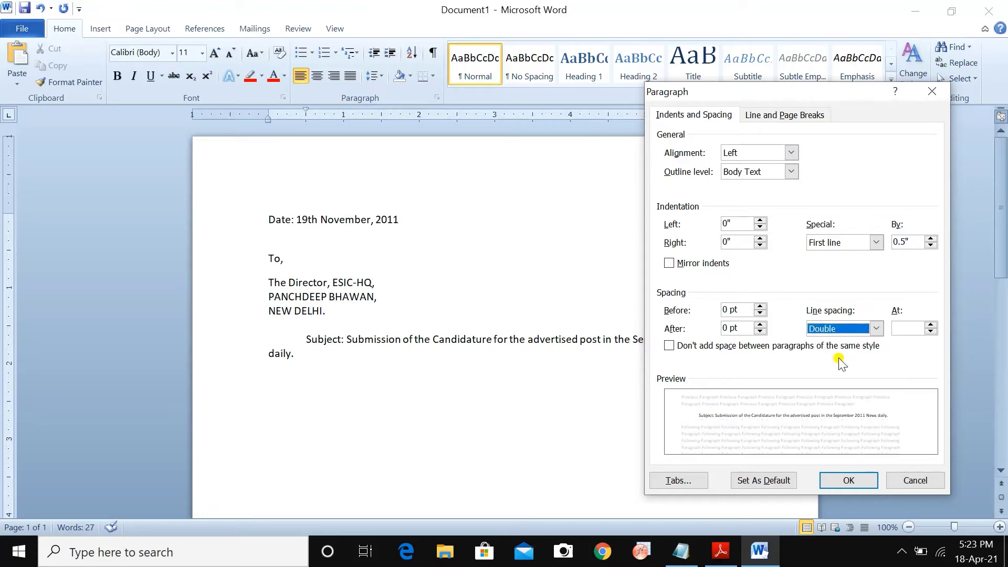
left_click(849, 480)
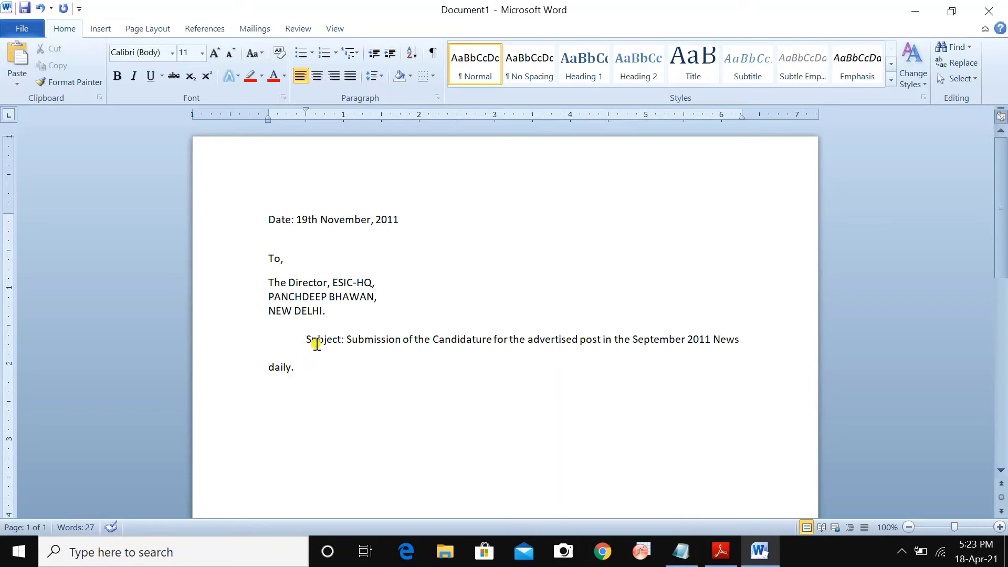
left_click(633, 340)
key("Return")
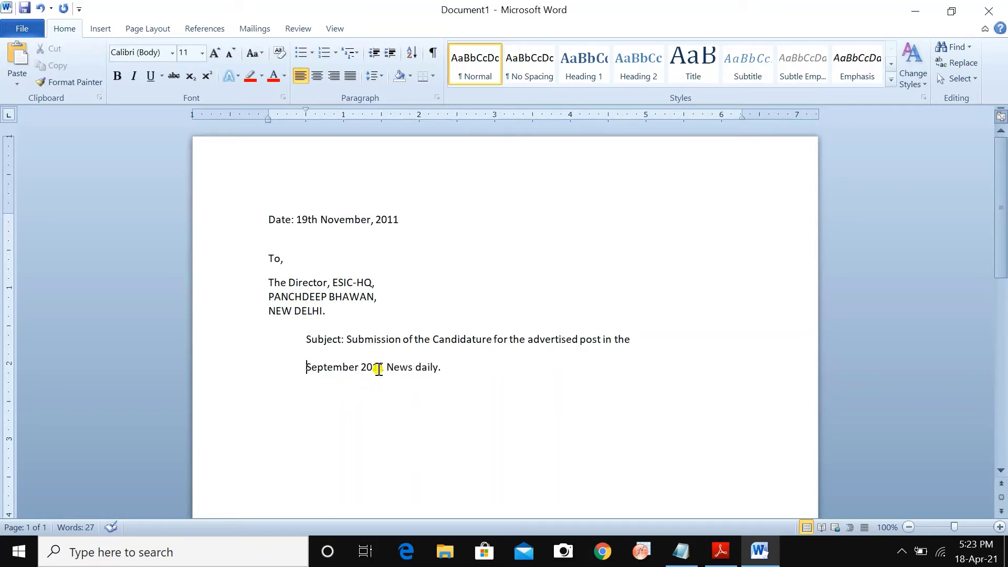
key("BackSpace")
key("BackSpace")
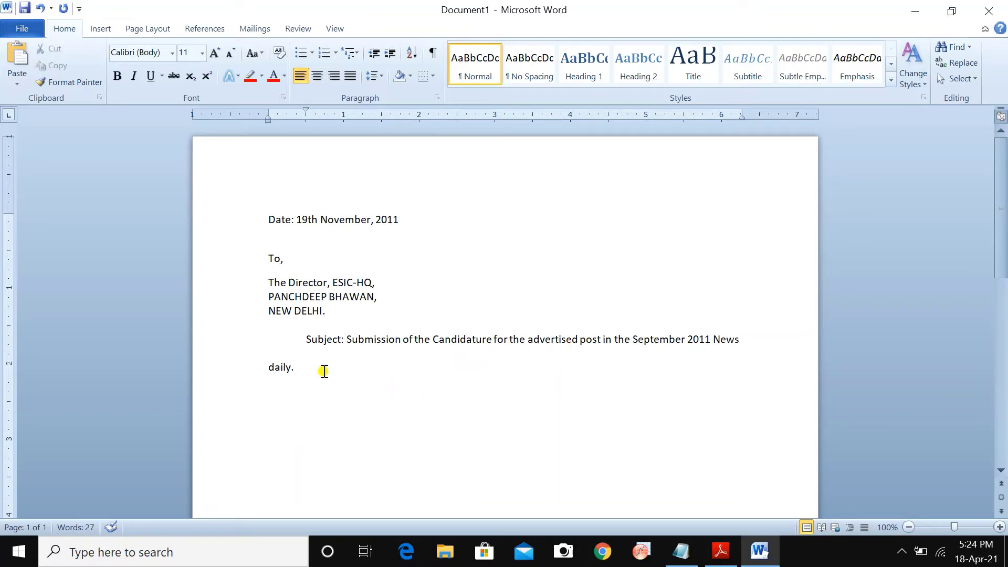
Step: Return the whole subject paragraph to Single line spacing
left_click(295, 366)
left_click_drag(305, 340, 312, 371)
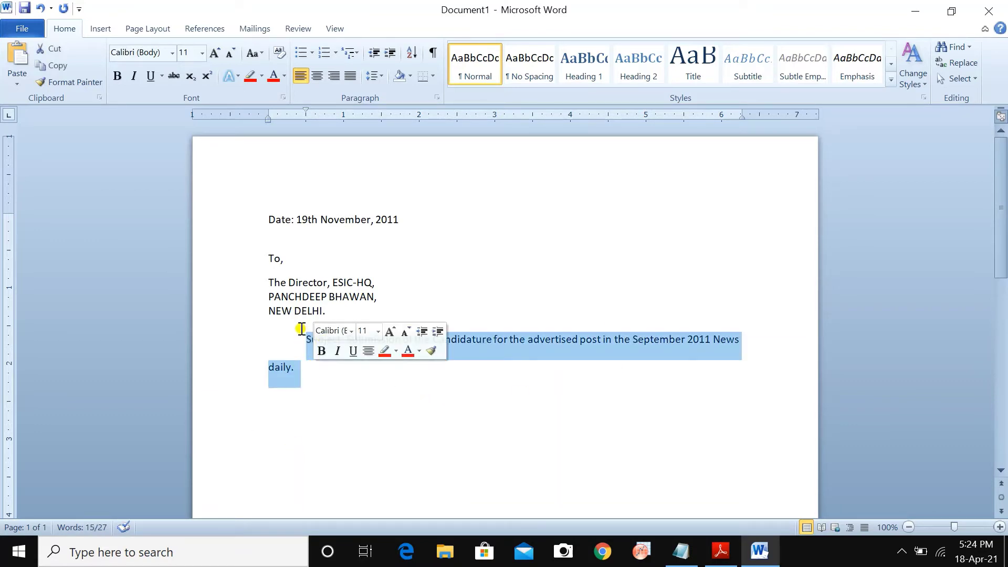
right_click(484, 341)
left_click(525, 187)
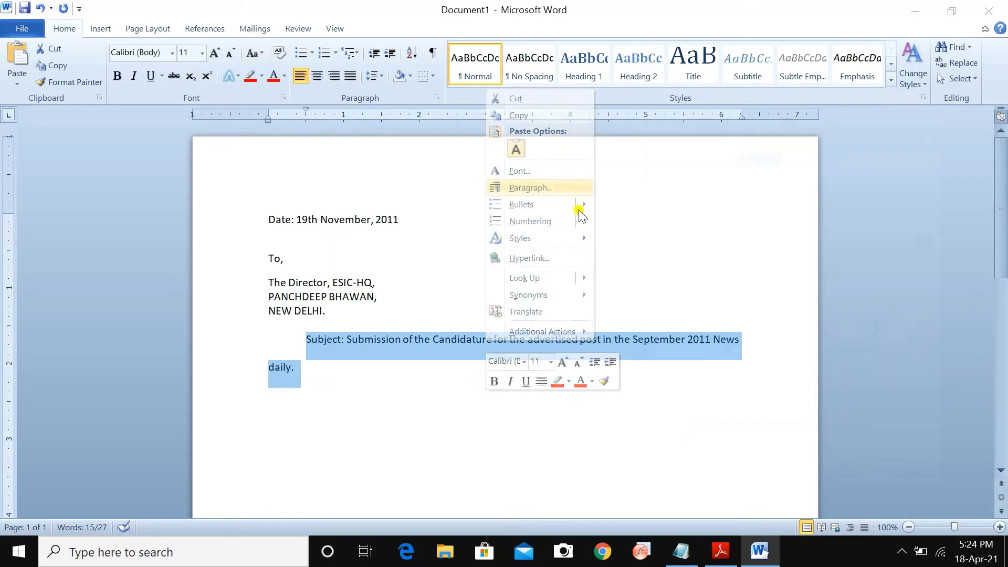
left_click(851, 333)
left_click(841, 347)
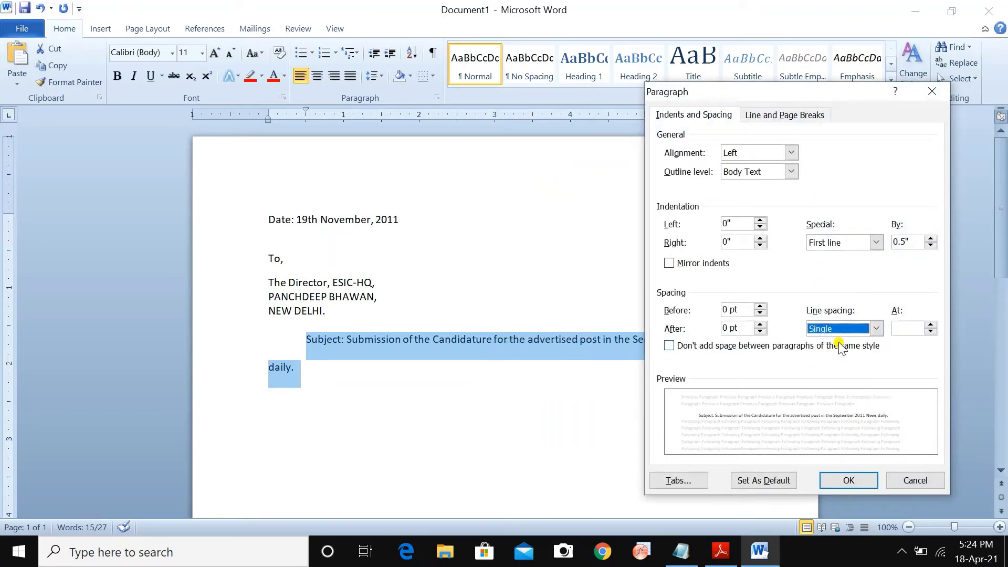
left_click(848, 480)
left_click(287, 370)
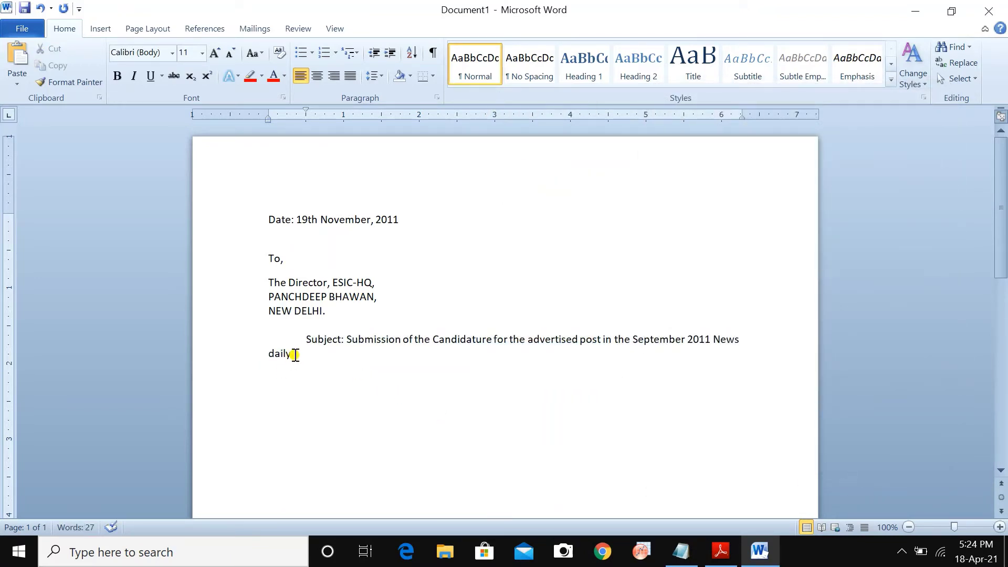
Step: Set the spacing after the subject paragraph to 20 pt
right_click(295, 354)
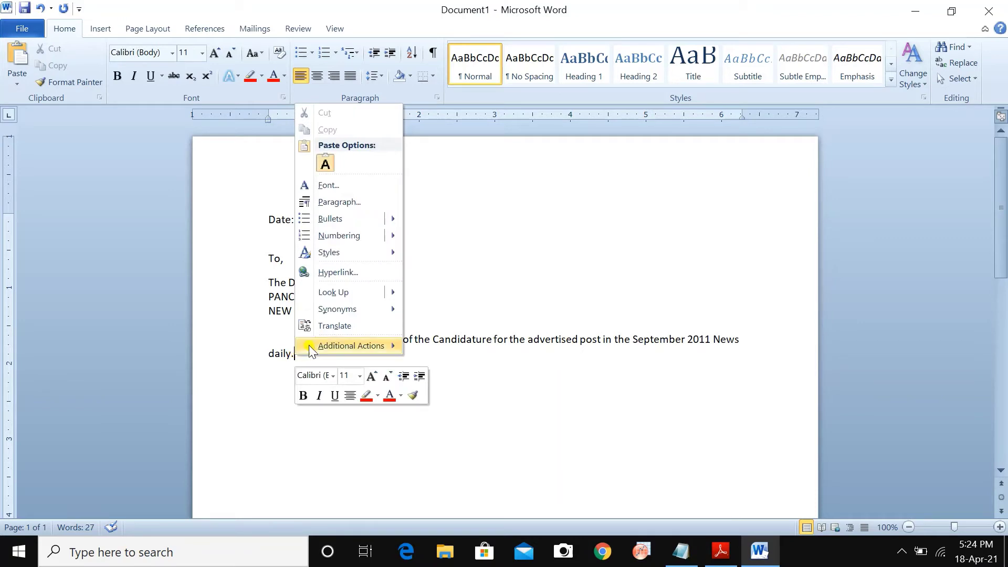
left_click(339, 203)
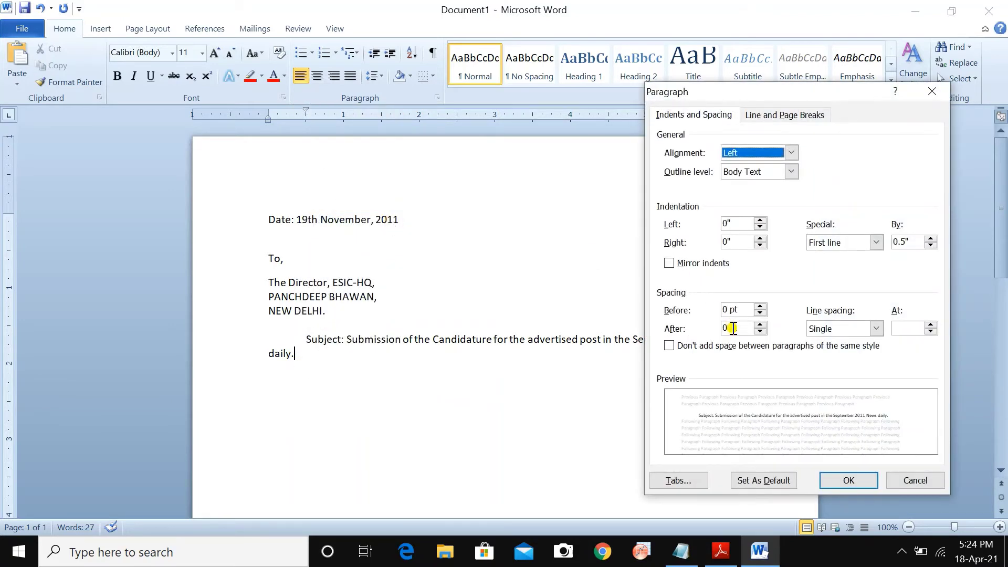
left_click(728, 328)
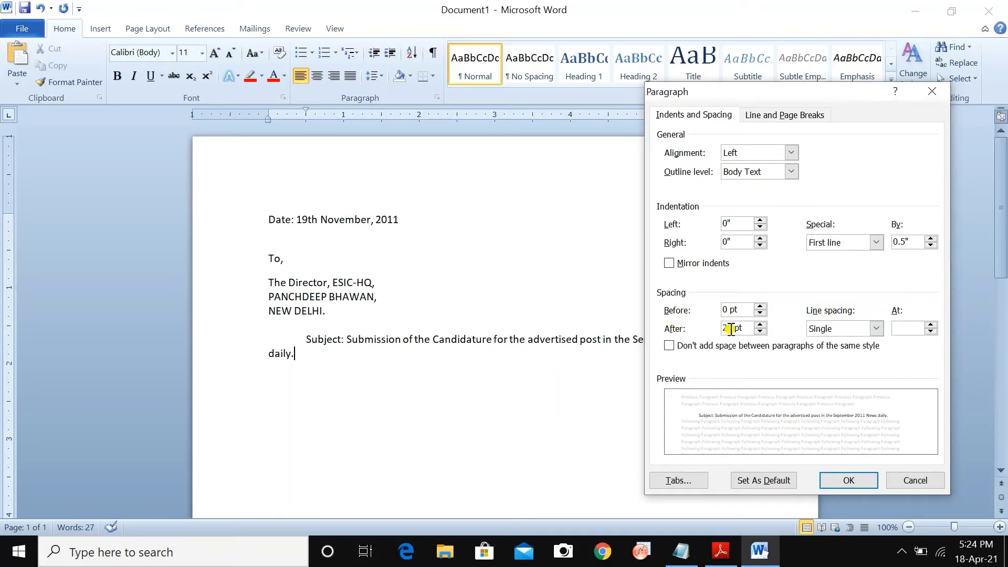
left_click(861, 481)
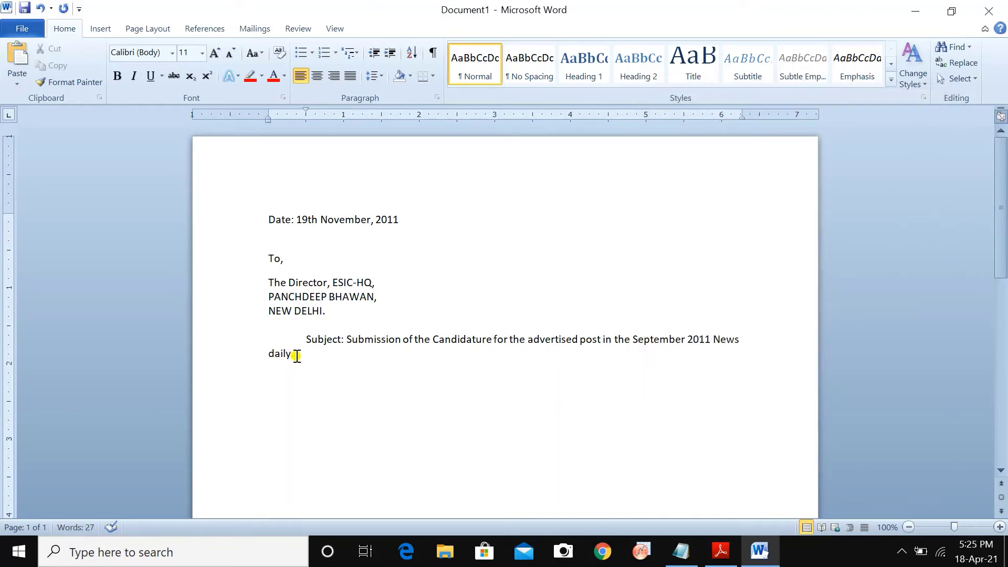
Step: Copy the salutation "Respected Madam/Sir," from the set1 Notepad file to a new line below the subject
left_click(999, 526)
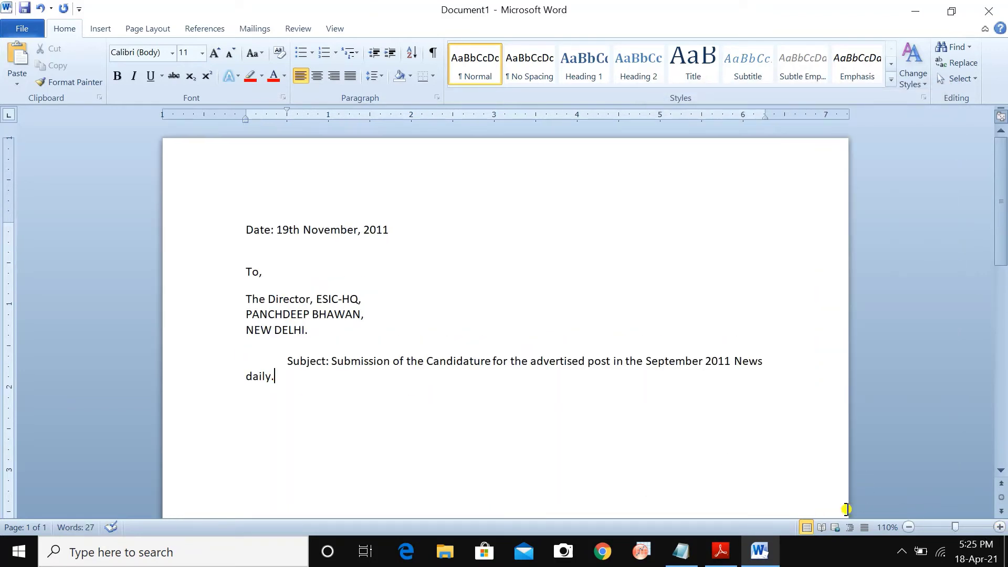
key("Return")
left_click(908, 527)
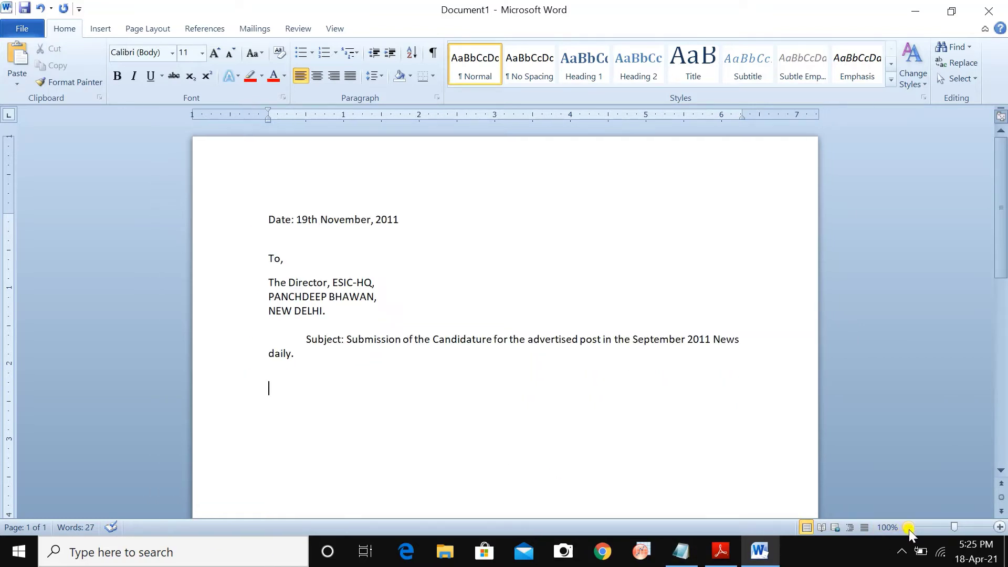
left_click(681, 551)
left_click_drag(597, 447, 551, 447)
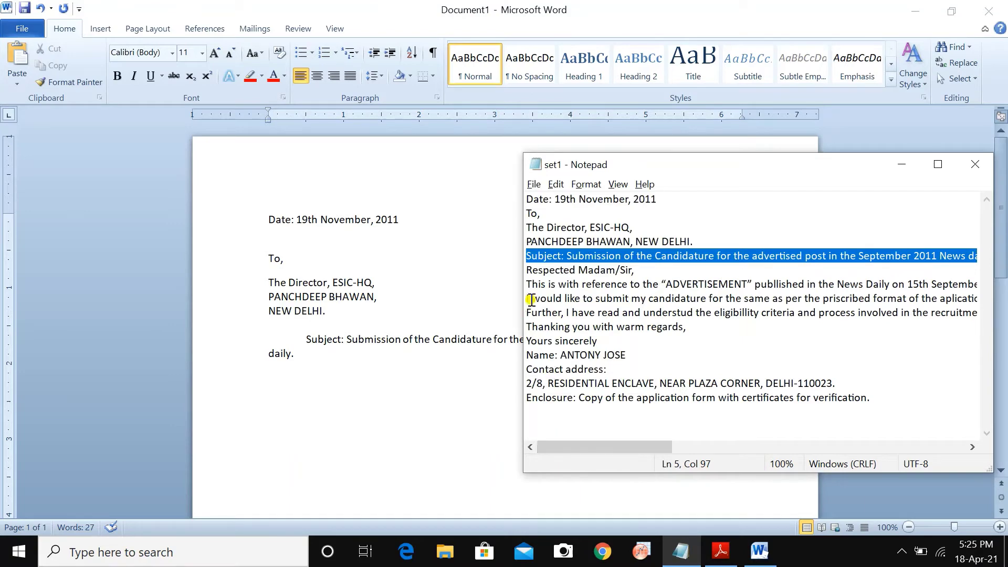
left_click_drag(525, 277, 650, 271)
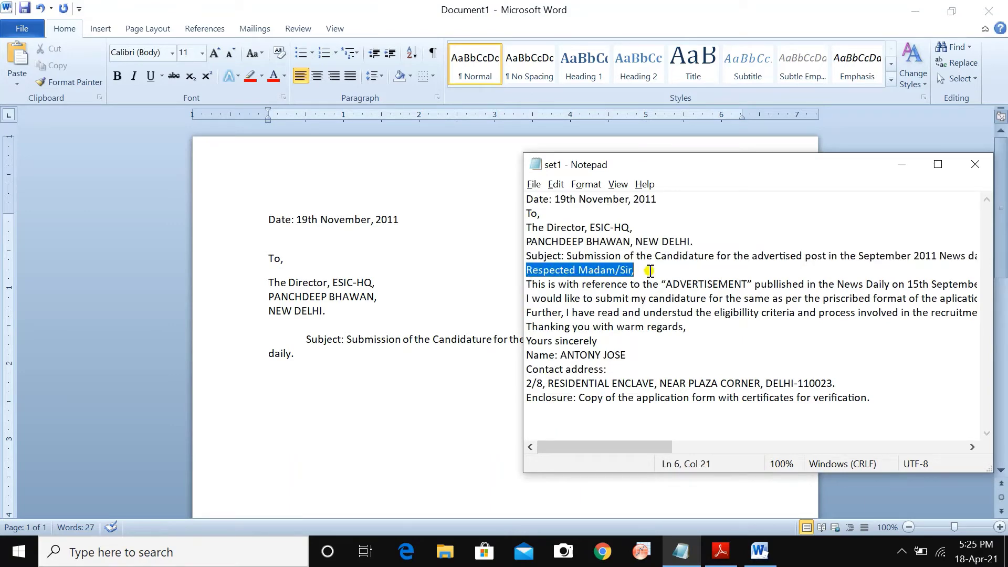
key("ctrl+c")
left_click(278, 389)
key("ctrl+v")
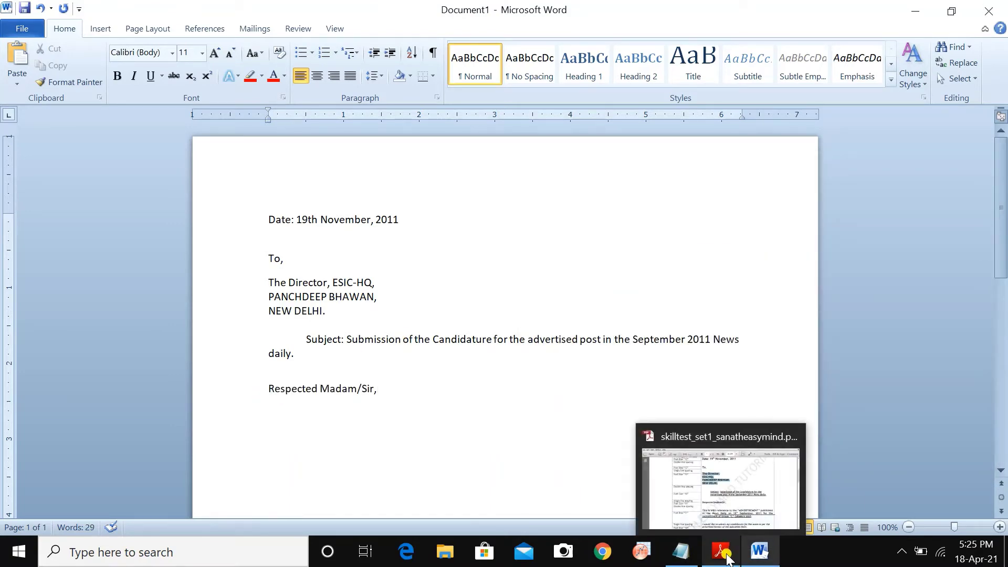
Step: Compare the gap above the salutation with the PDF and set the spacing after the subject paragraph to 10 pt
left_click(723, 552)
scroll(517, 428, "down", 2)
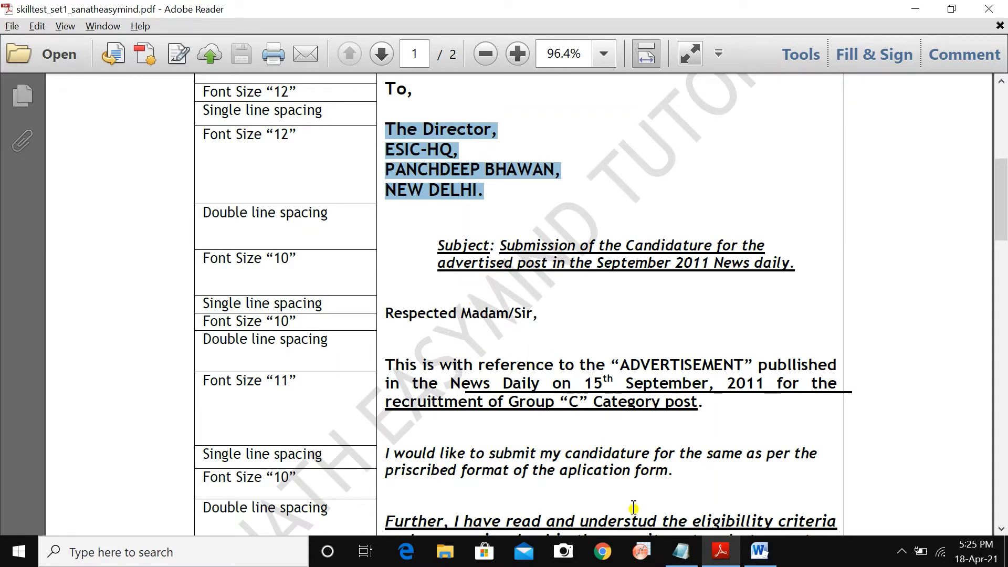
left_click(759, 551)
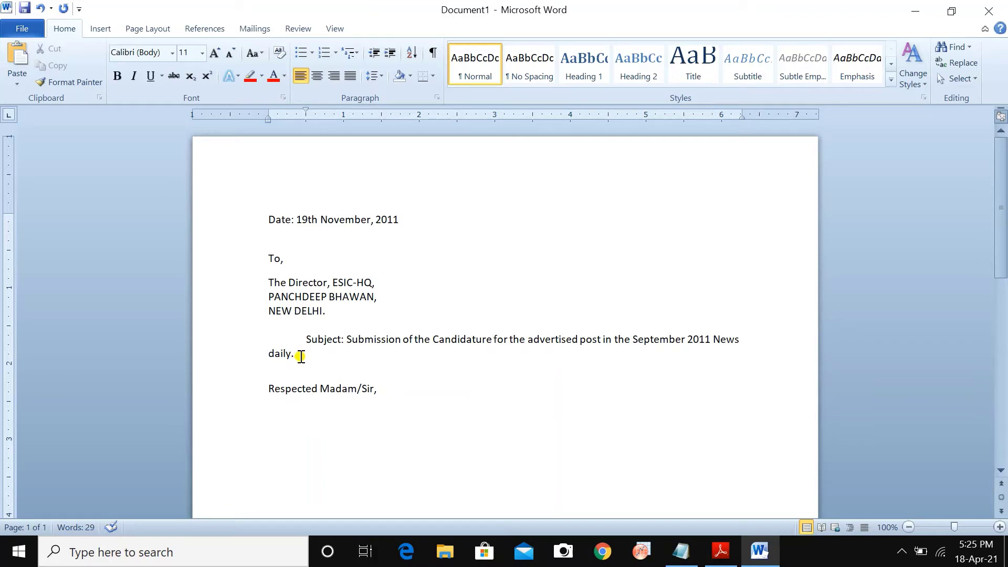
right_click(296, 355)
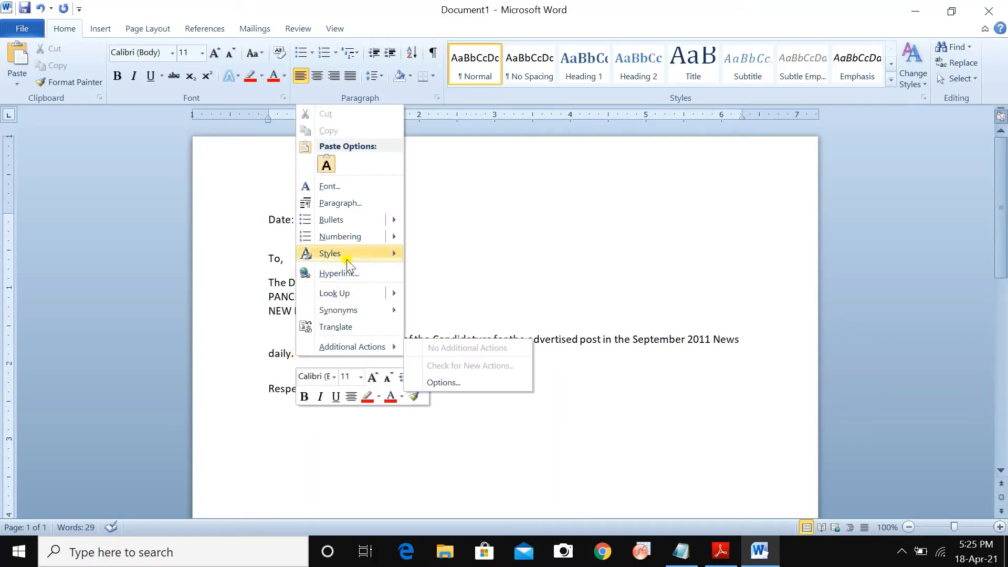
left_click(346, 203)
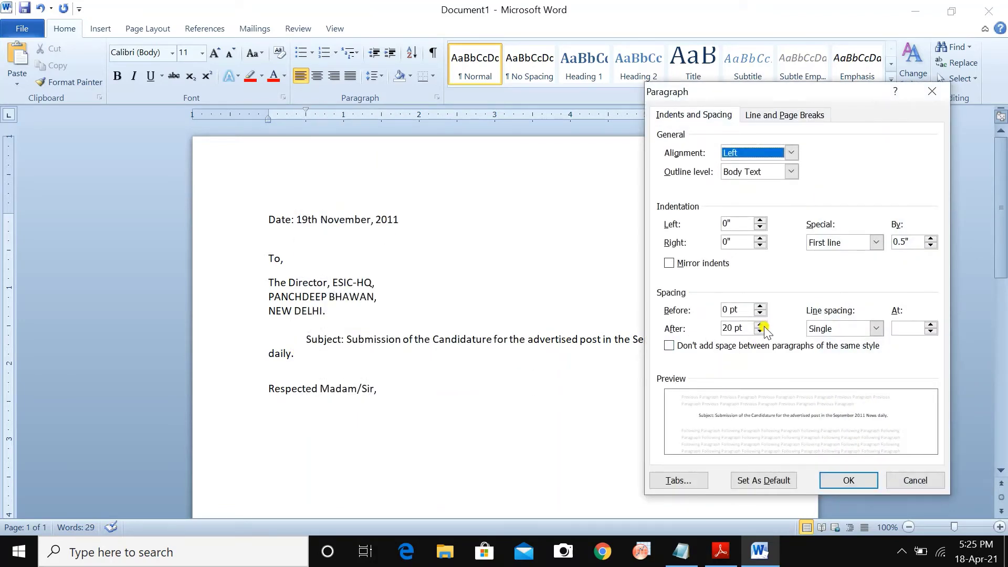
left_click(760, 330)
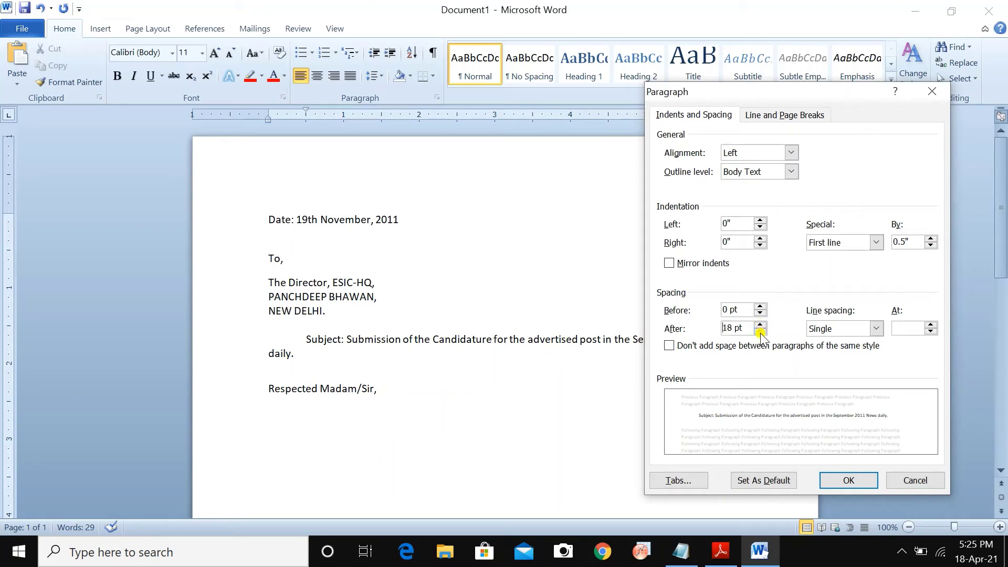
key("BackSpace")
key("BackSpace")
left_click(848, 479)
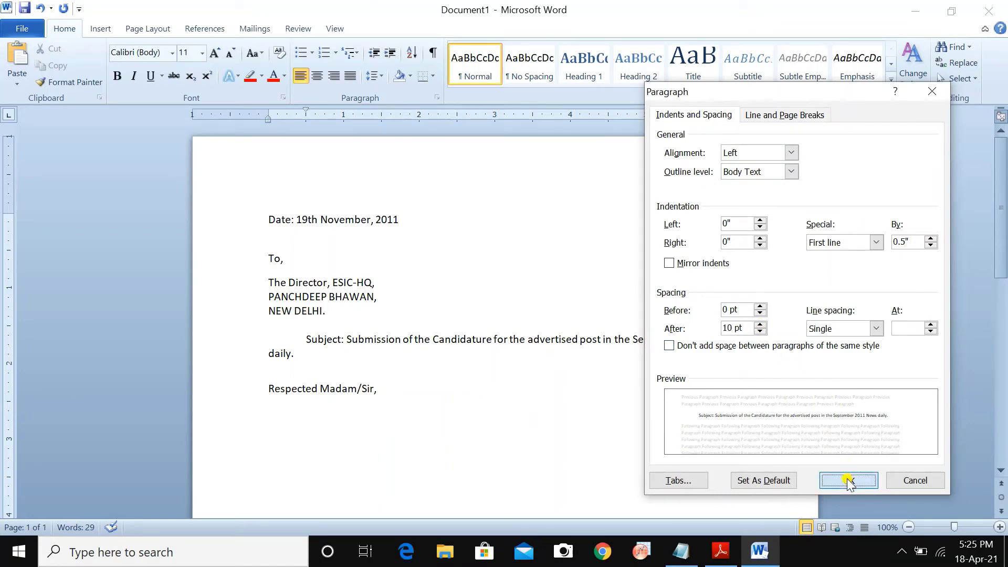
left_click(403, 375)
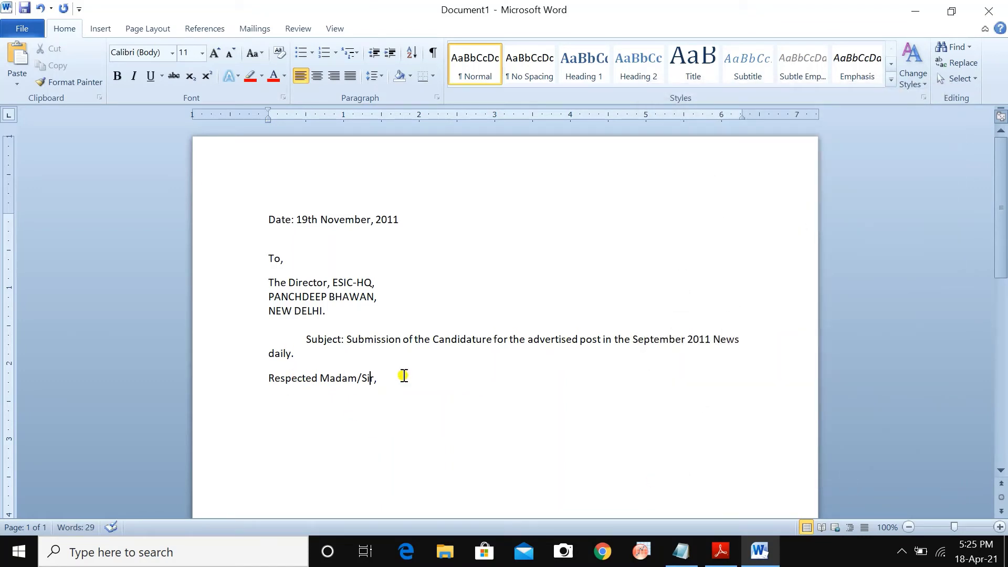
Step: Keep the spacing after the salutation paragraph at 20 pt and start a new line below it
right_click(389, 385)
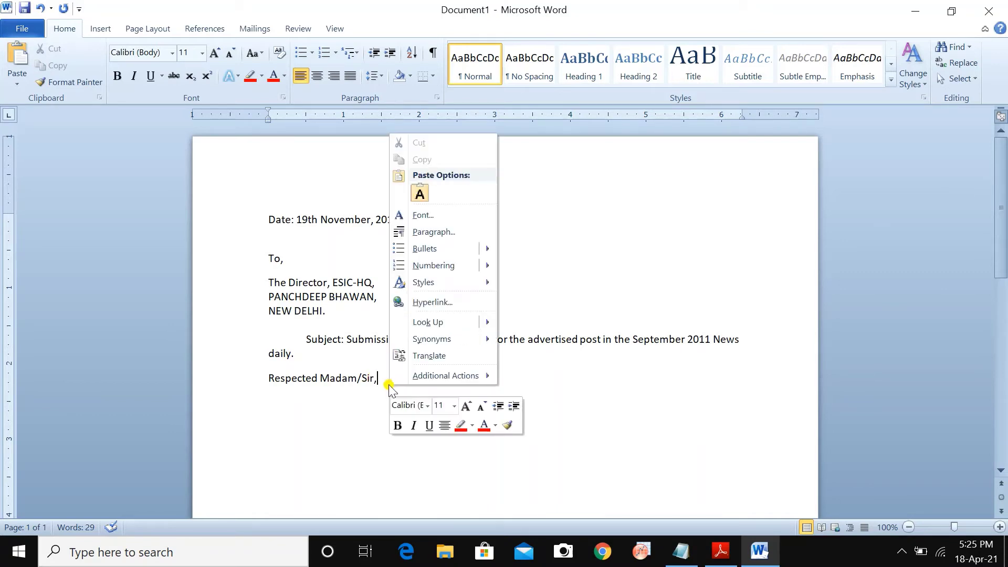
left_click(428, 235)
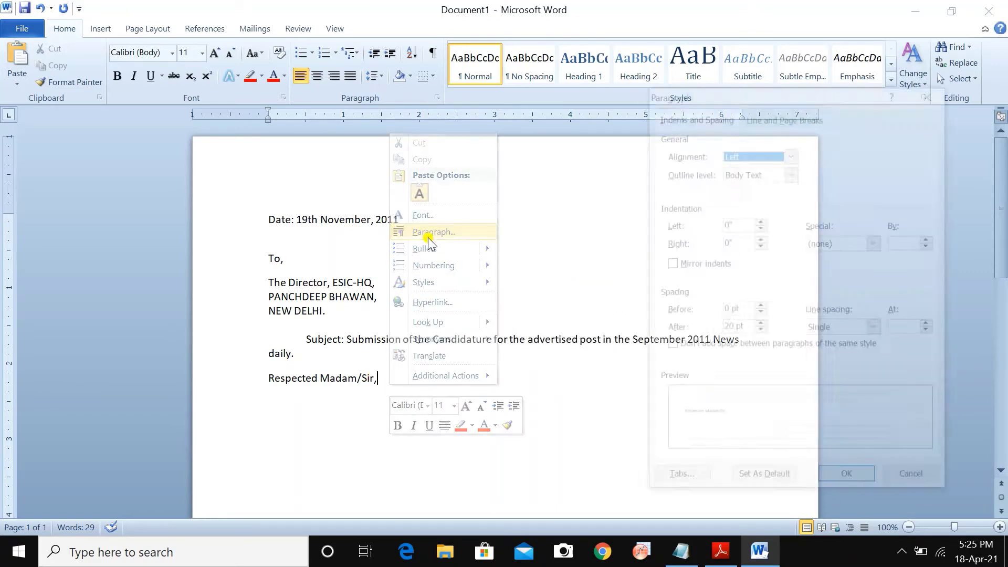
left_click(848, 480)
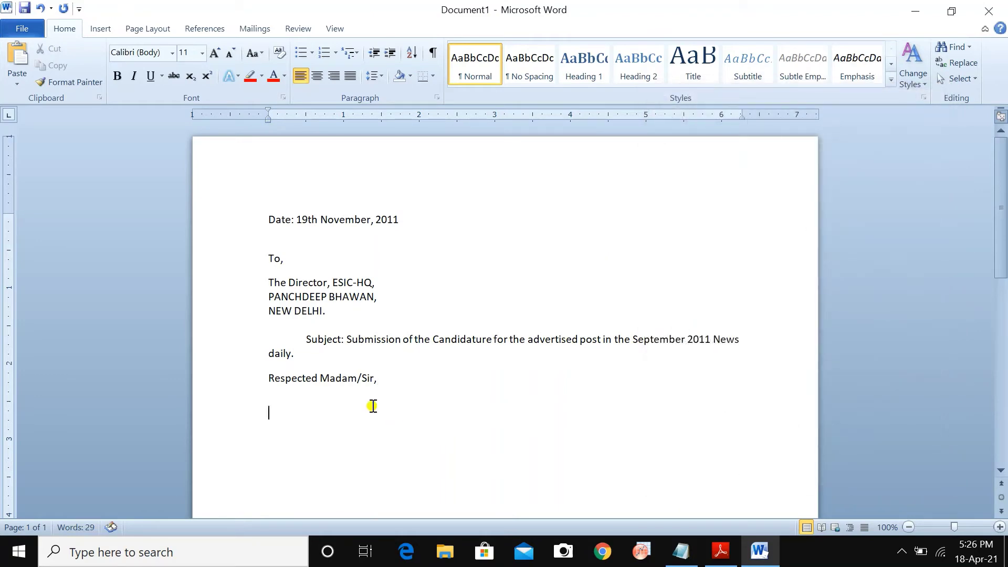
Step: Copy the paragraph beginning "This is with reference to the “ADVERTISEMENT”" from the set1 Notepad file to the line below the salutation
left_click(721, 550)
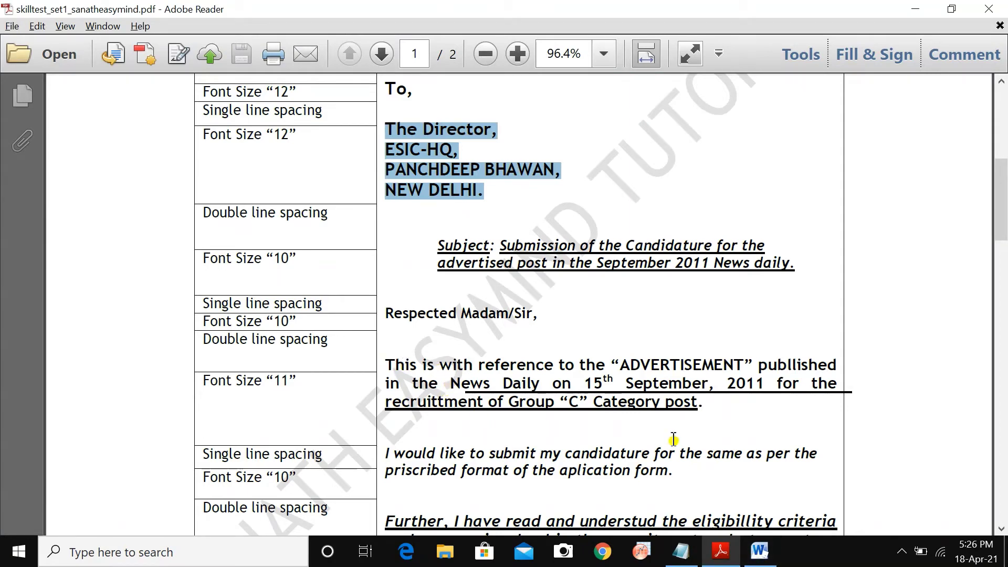
left_click(681, 550)
left_click(759, 550)
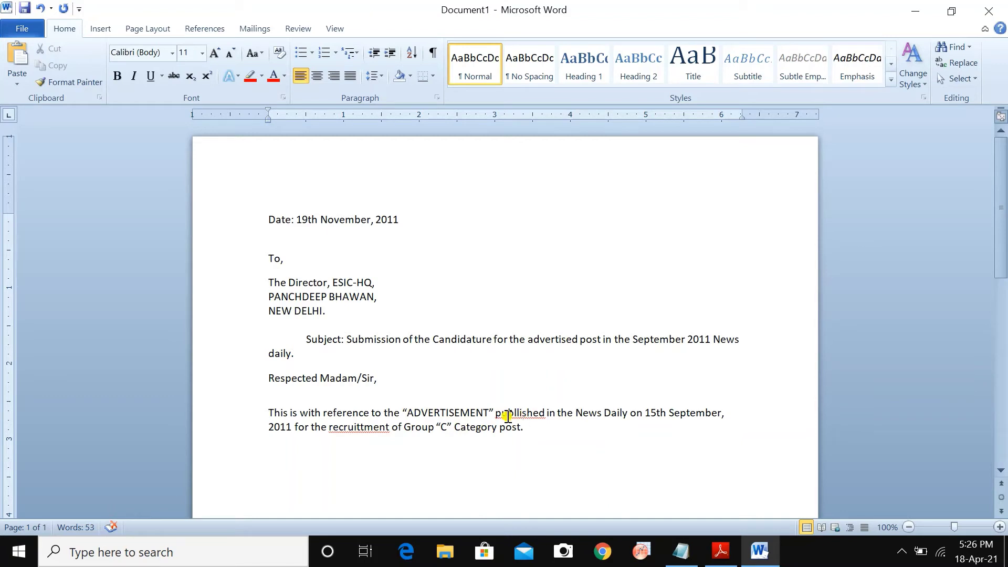
Step: Correct the misspelled words in the advertisement paragraph to "published" and "recruitment"
left_click_drag(497, 416, 544, 415)
right_click(544, 415)
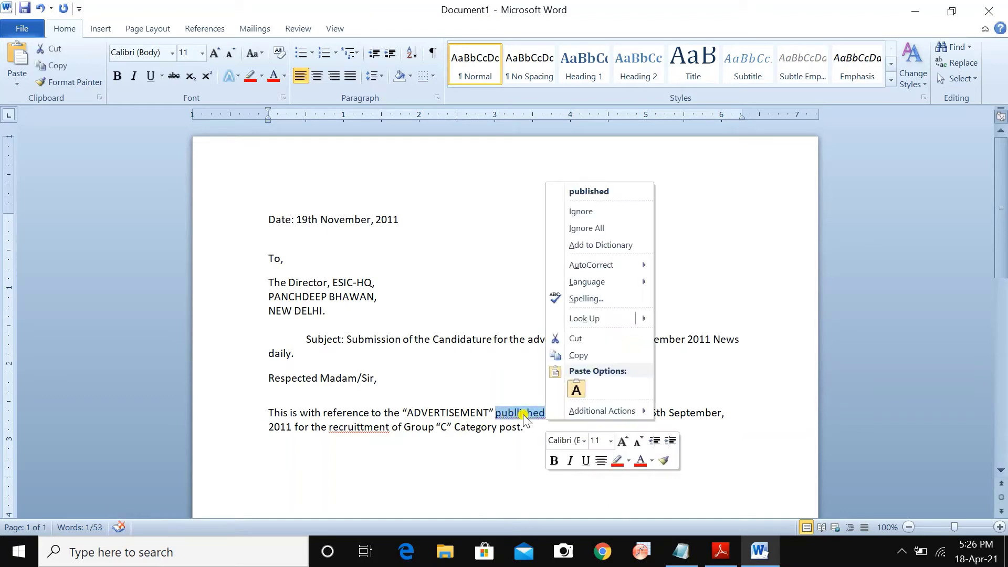
left_click(607, 192)
left_click(1000, 527)
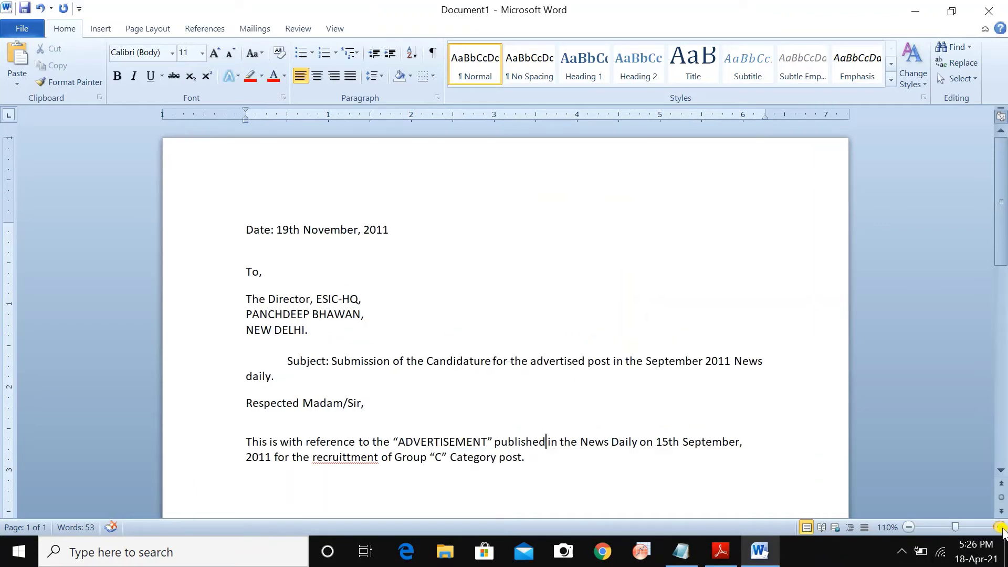
left_click_drag(312, 458, 360, 462)
right_click(355, 461)
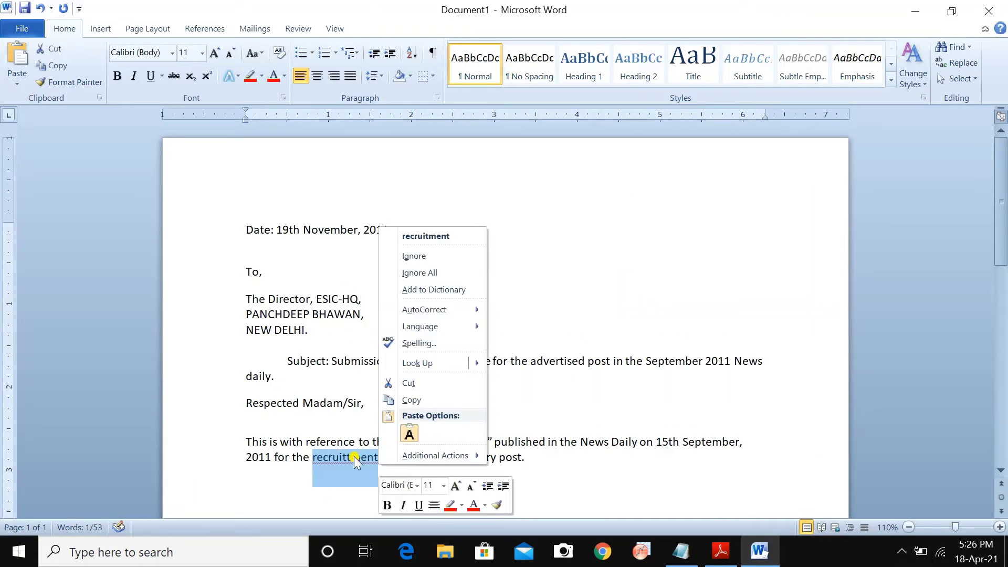
left_click(440, 235)
left_click(596, 458)
scroll(522, 445, "down", 2)
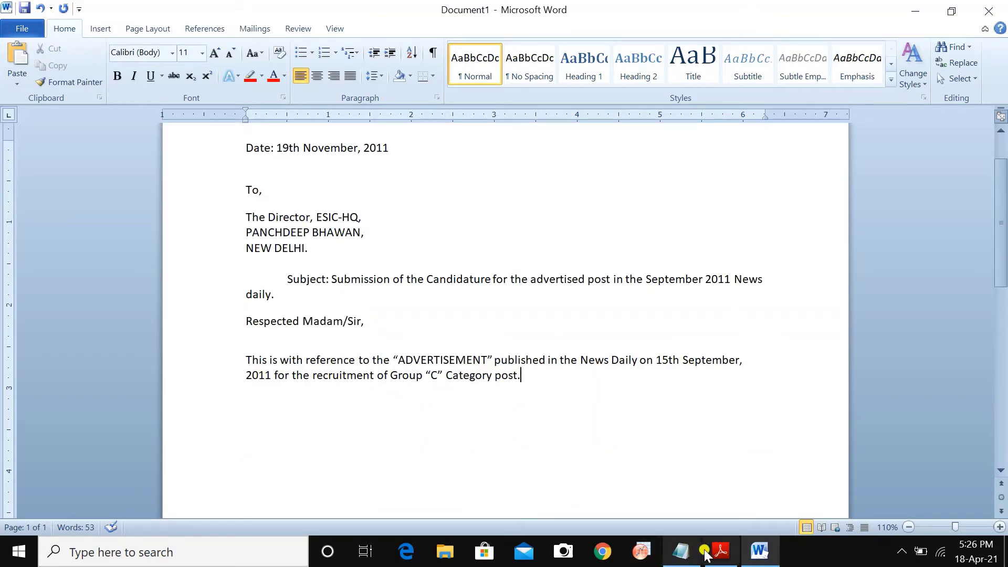
Step: Try 10 pt spacing after and Double line spacing on the advertisement paragraph, and undo the change
left_click(720, 551)
scroll(456, 391, "down", 2)
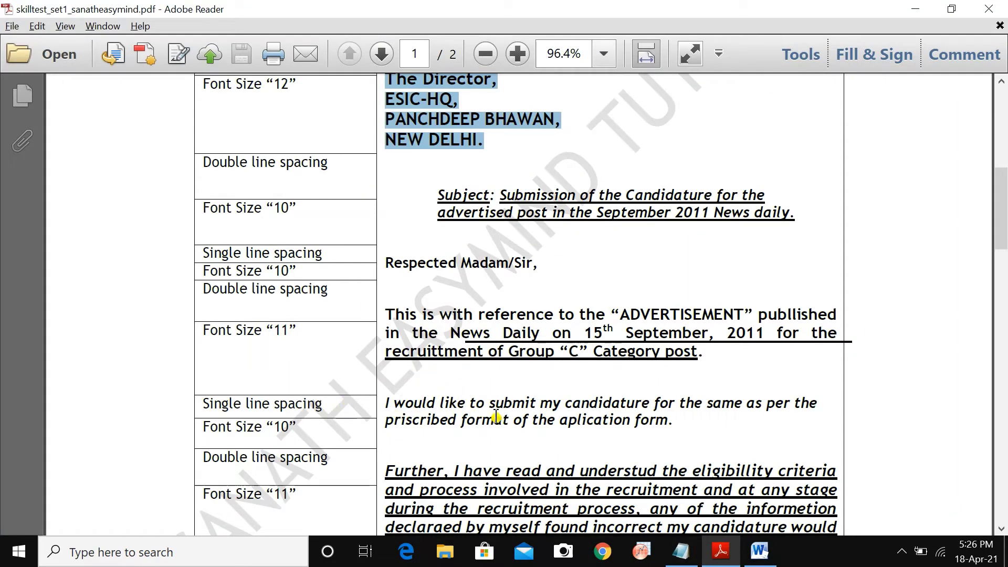
left_click(760, 551)
right_click(522, 380)
left_click(572, 225)
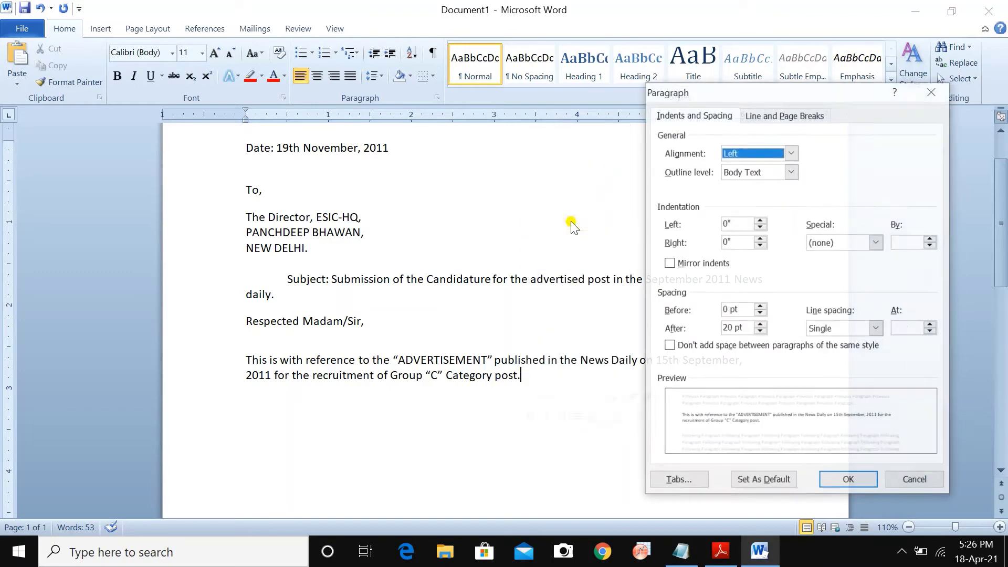
double_click(724, 327)
type("10")
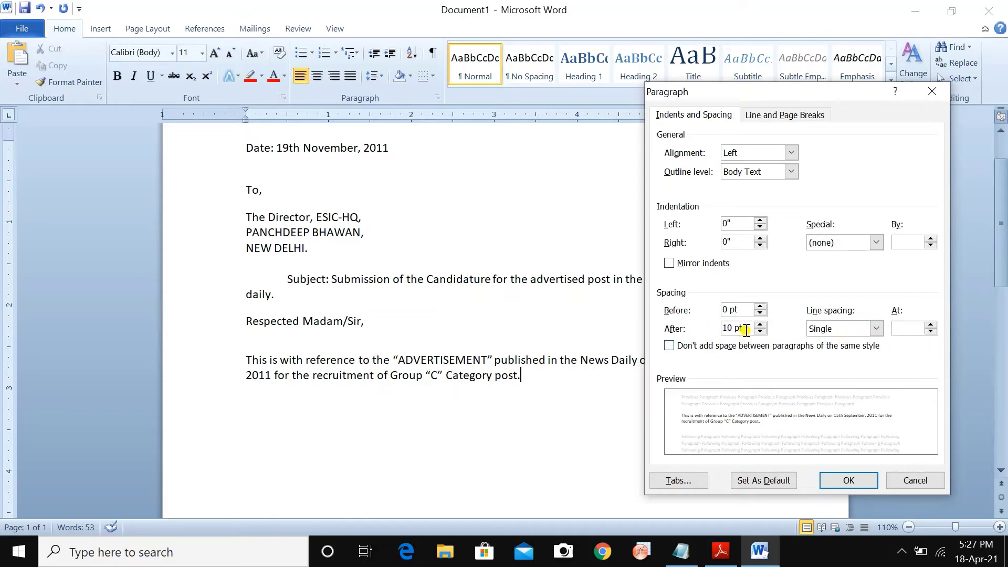
left_click(876, 328)
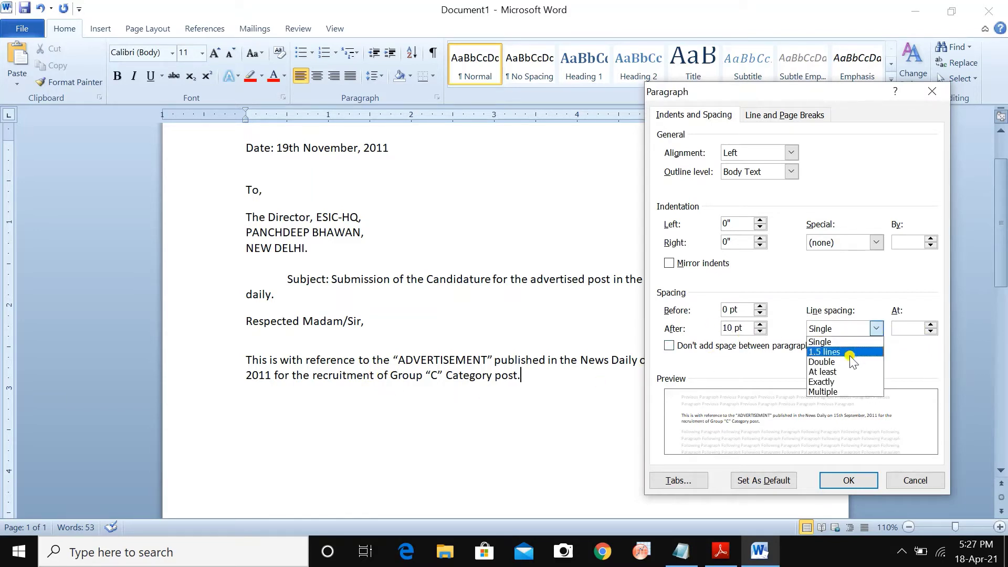
left_click(839, 362)
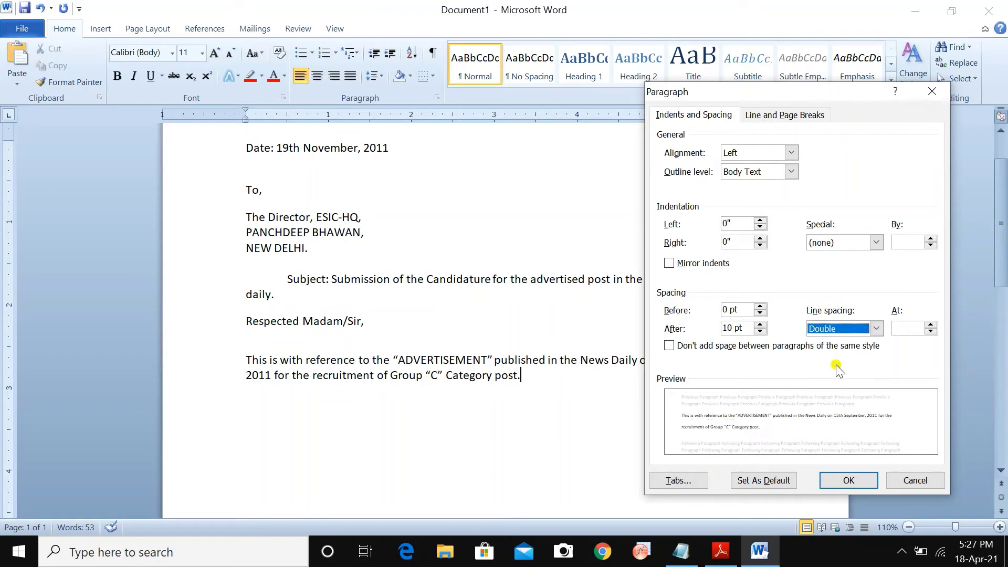
left_click(834, 481)
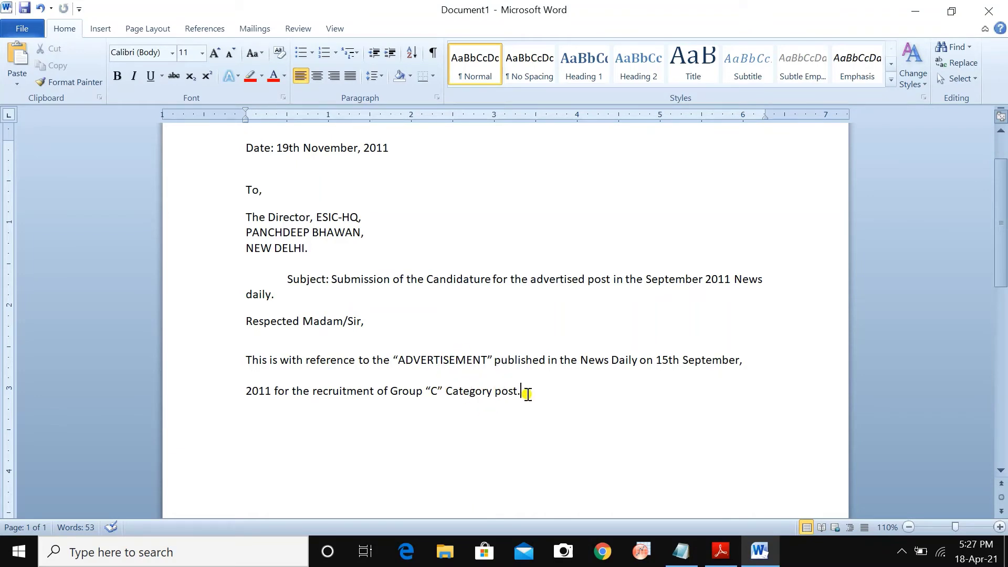
key("ctrl+z")
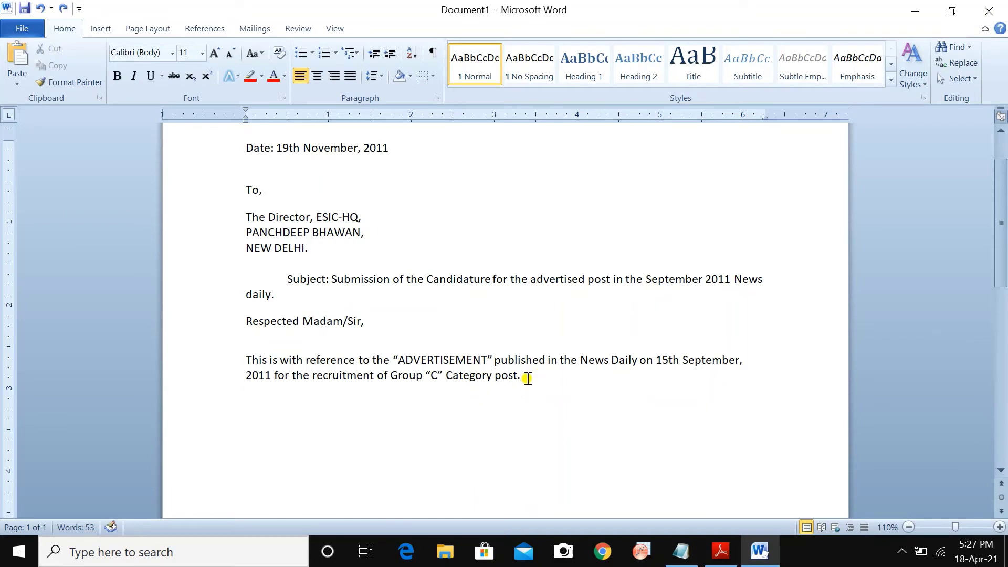
Step: Check the advertisement paragraph's spacing settings against the line spacing guidelines in the skill test PDF
right_click(525, 377)
left_click(577, 227)
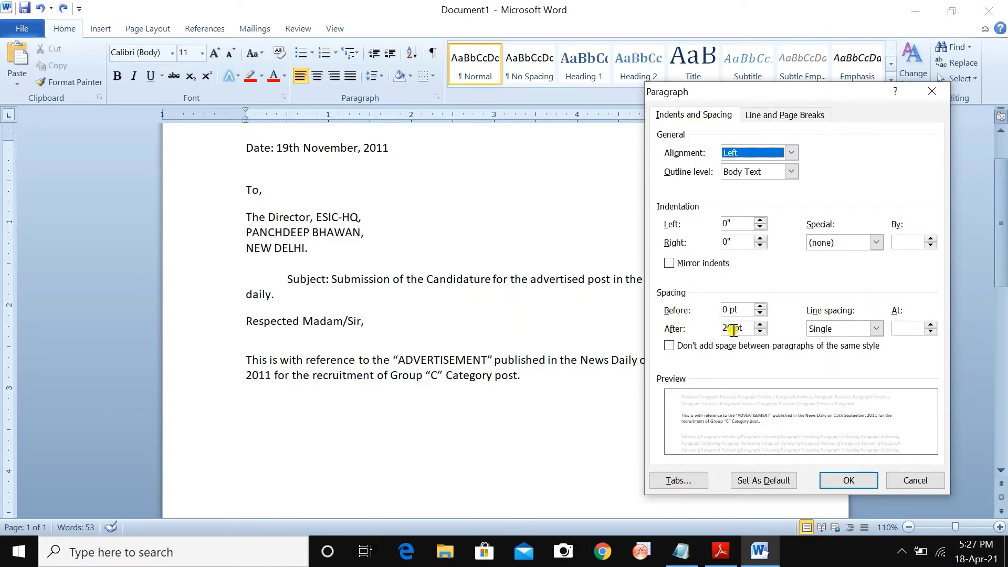
left_click(846, 479)
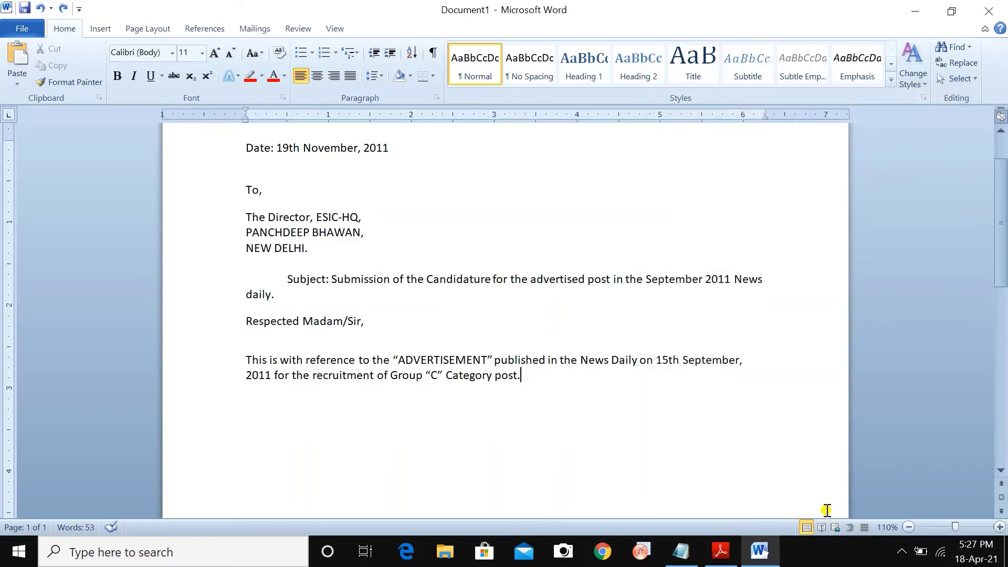
left_click(721, 551)
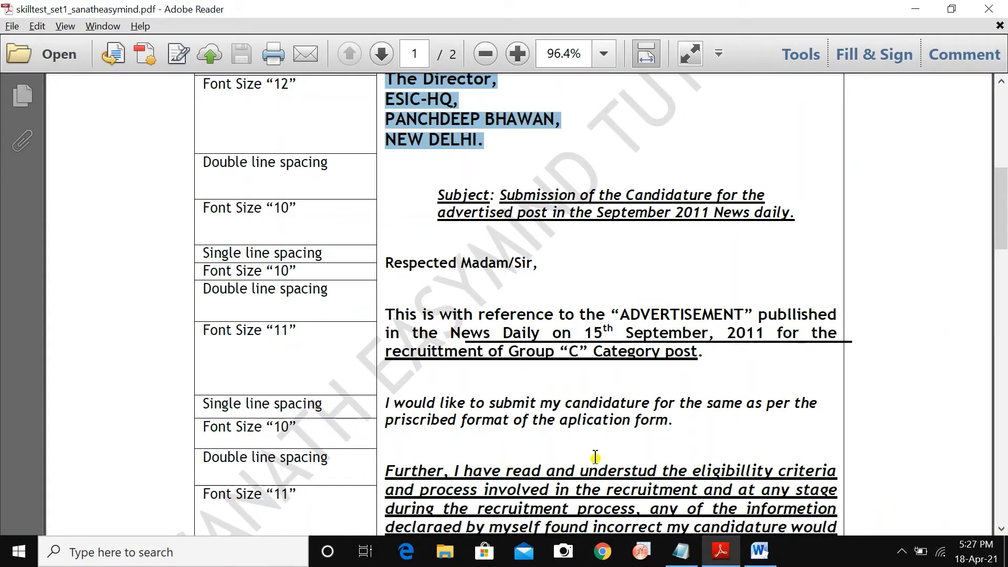
scroll(445, 478, "down", 2)
key("alt+Tab")
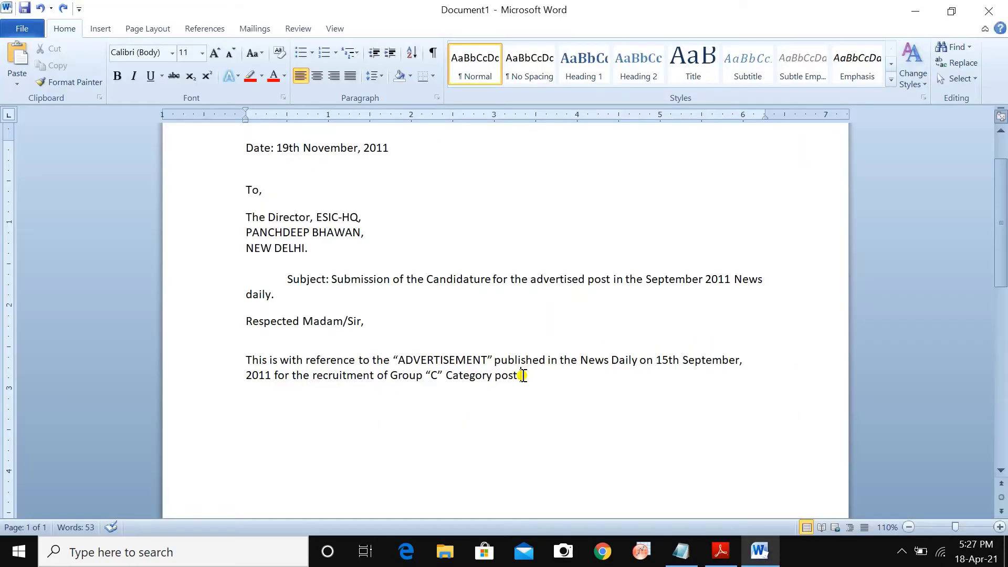
Step: Set the spacing after the advertisement paragraph to 10 pt
right_click(521, 375)
left_click(575, 222)
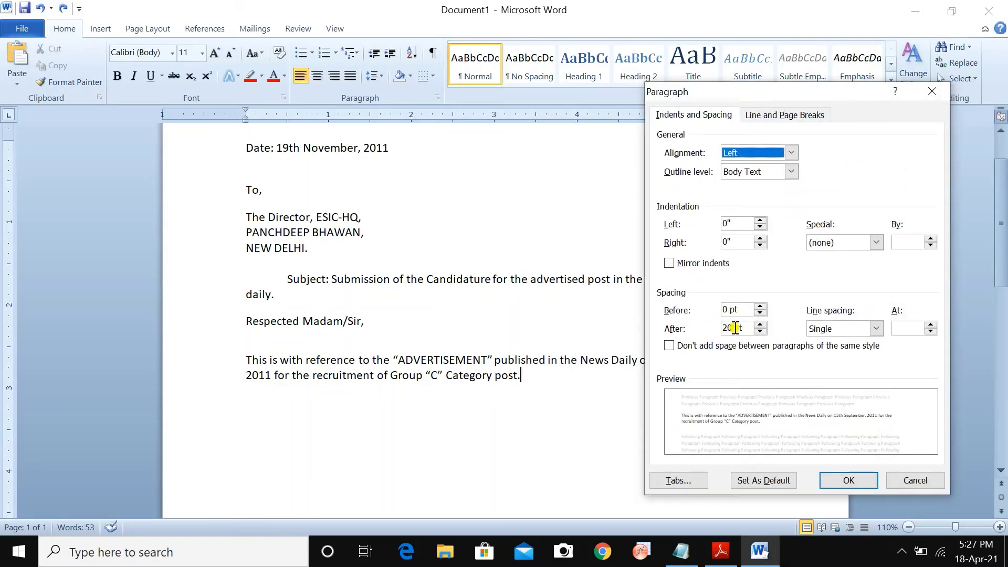
left_click(728, 331)
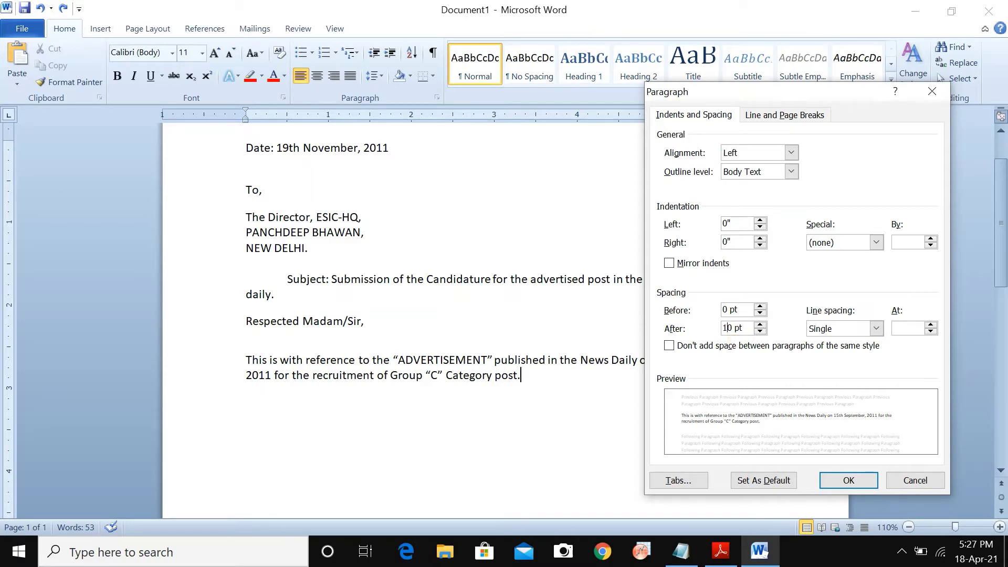
left_click(837, 478)
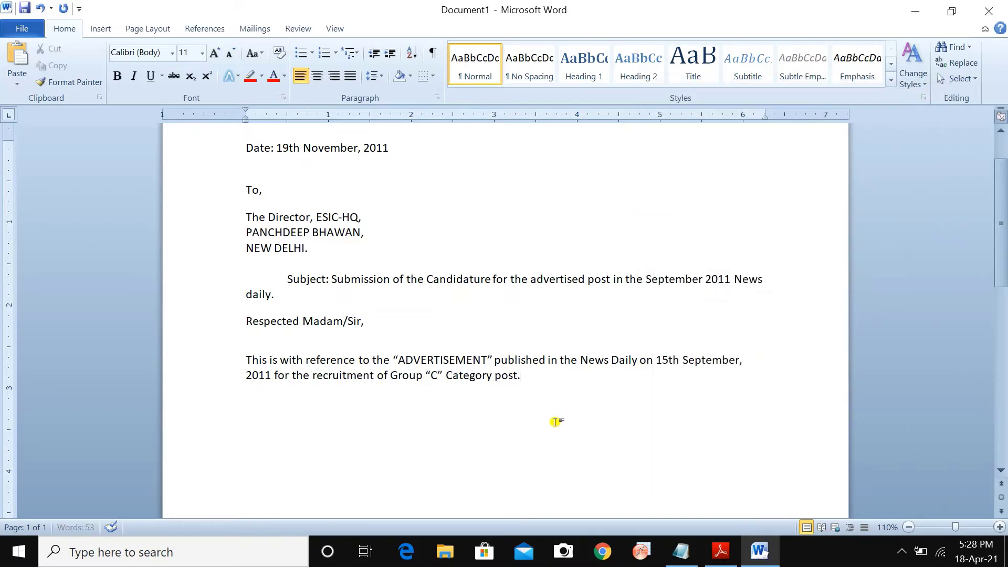
Step: Copy the sentence beginning "I would like to submit my candidature" from the set1 Notepad file to a new line below the advertisement paragraph
key("alt+Tab")
key("Down")
key("Home")
key("shift+End")
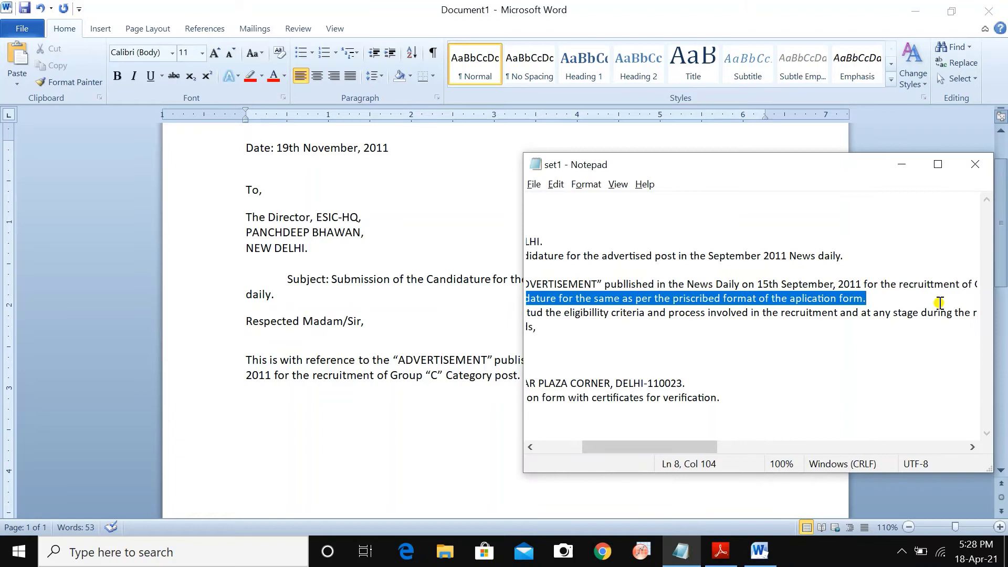
left_click(244, 405)
type("I would like to submit my candidature for the same as per the priscribed format of the aplication form.")
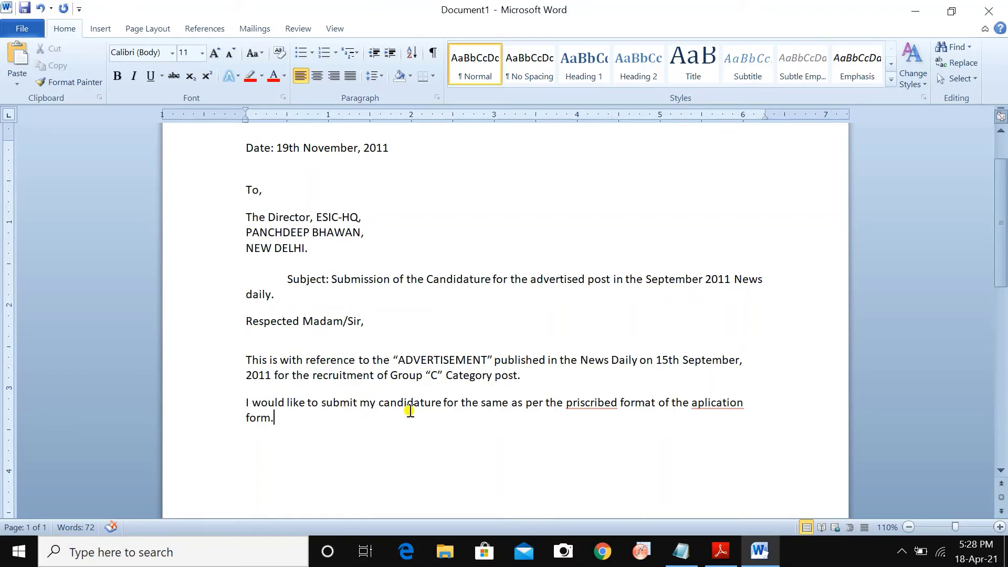
Step: Correct the misspelled words in the candidature paragraph to "prescribed" and "application"
right_click(595, 405)
left_click(676, 165)
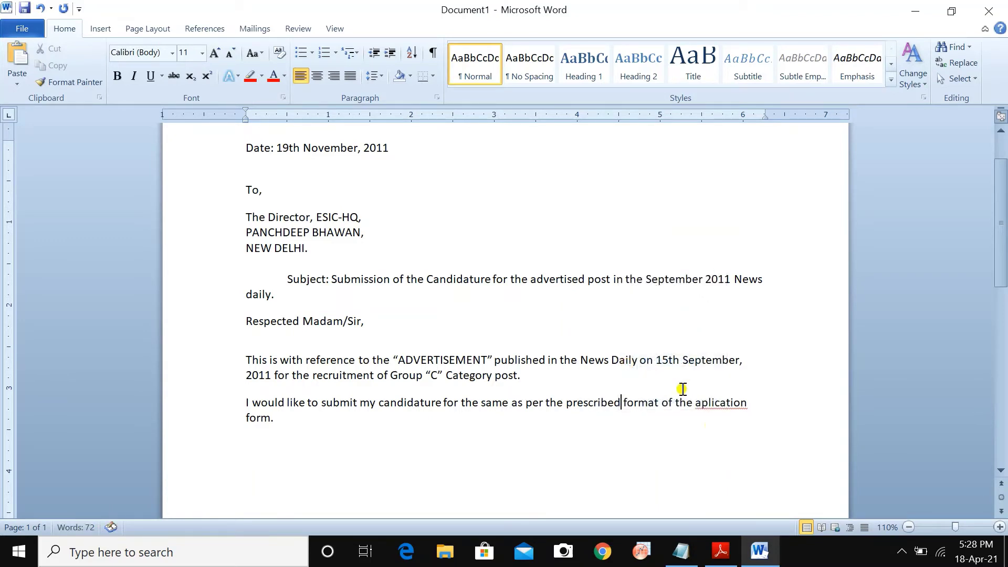
right_click(715, 410)
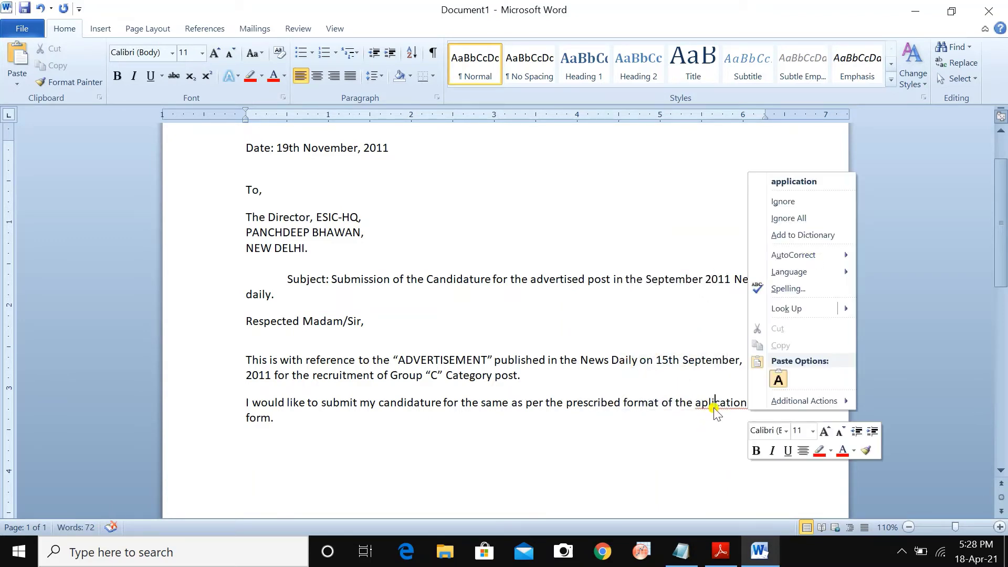
left_click(792, 182)
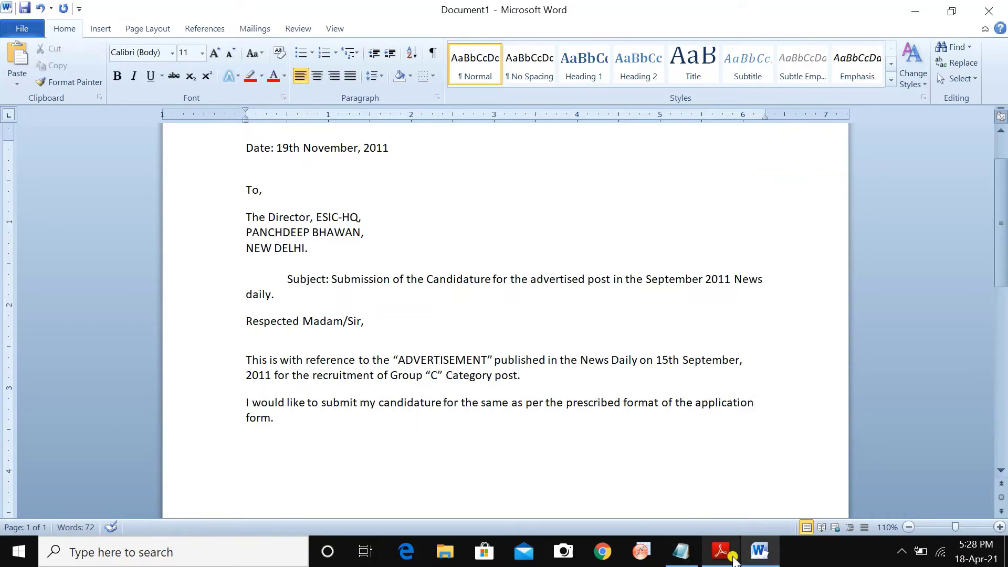
Step: Check the PDF's spacing guideline, set the spacing after the candidature paragraph to 20 pt, and start a new line below it
left_click(711, 557)
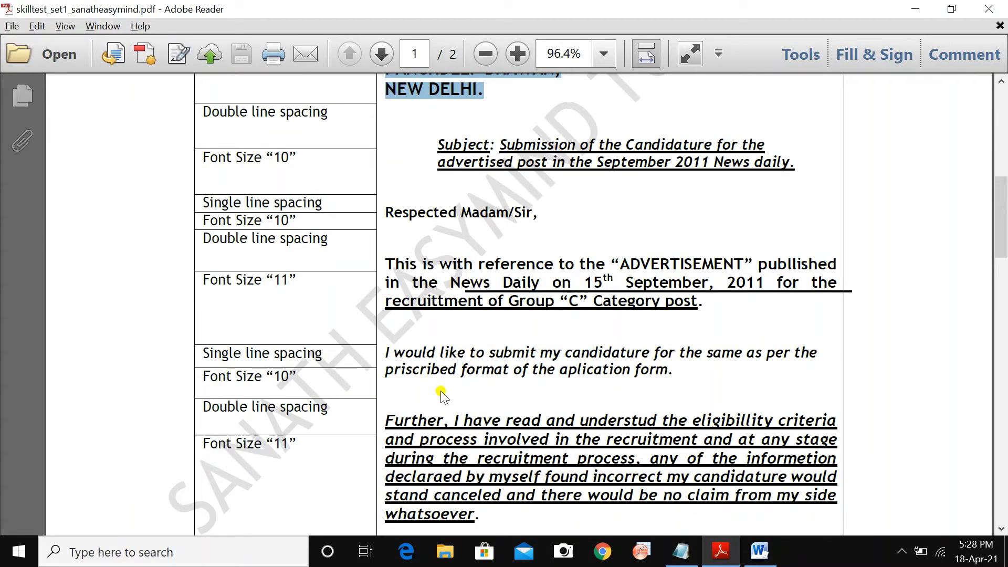
scroll(442, 398, "down", 1)
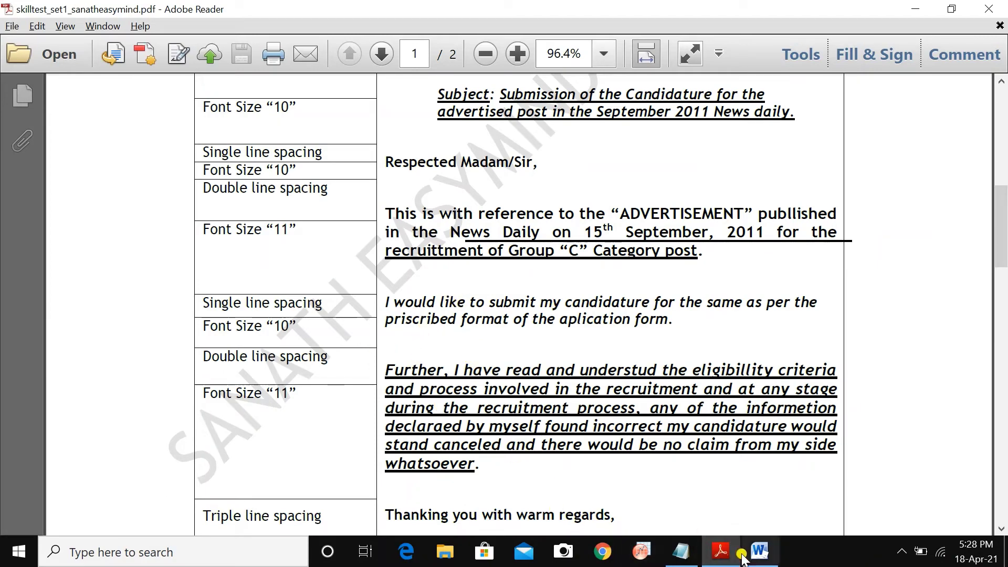
left_click(759, 551)
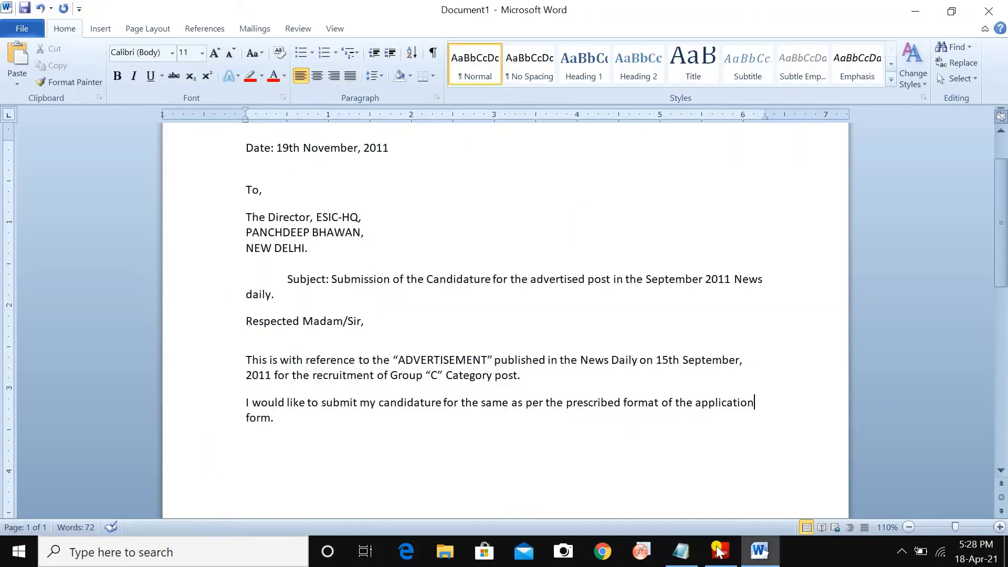
right_click(275, 419)
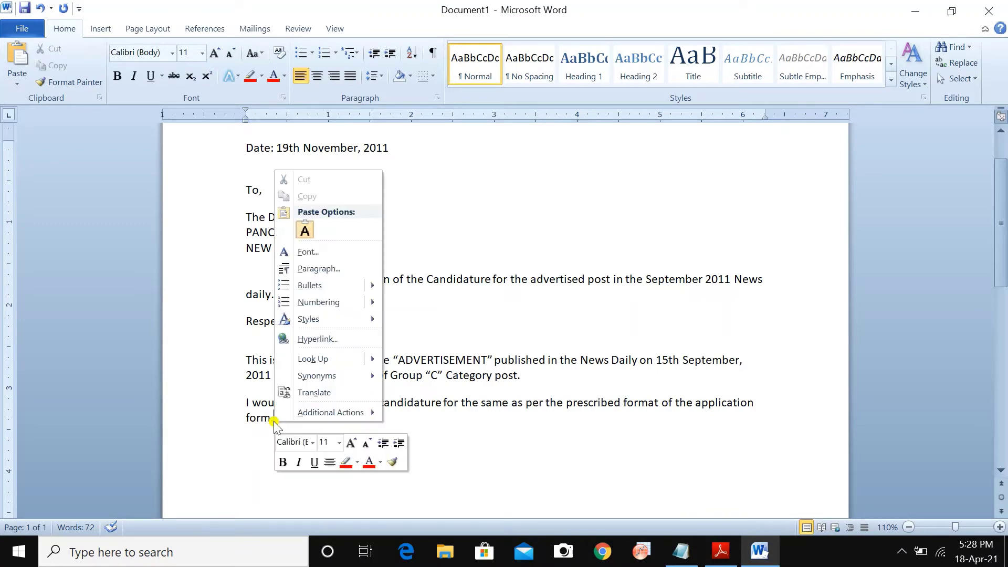
left_click(345, 268)
left_click(726, 329)
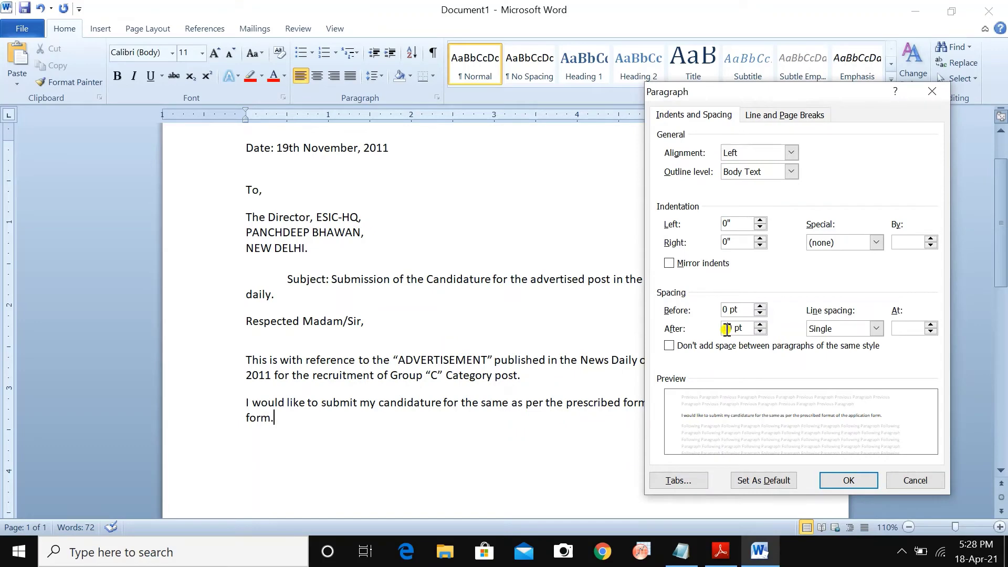
key("BackSpace")
type("20")
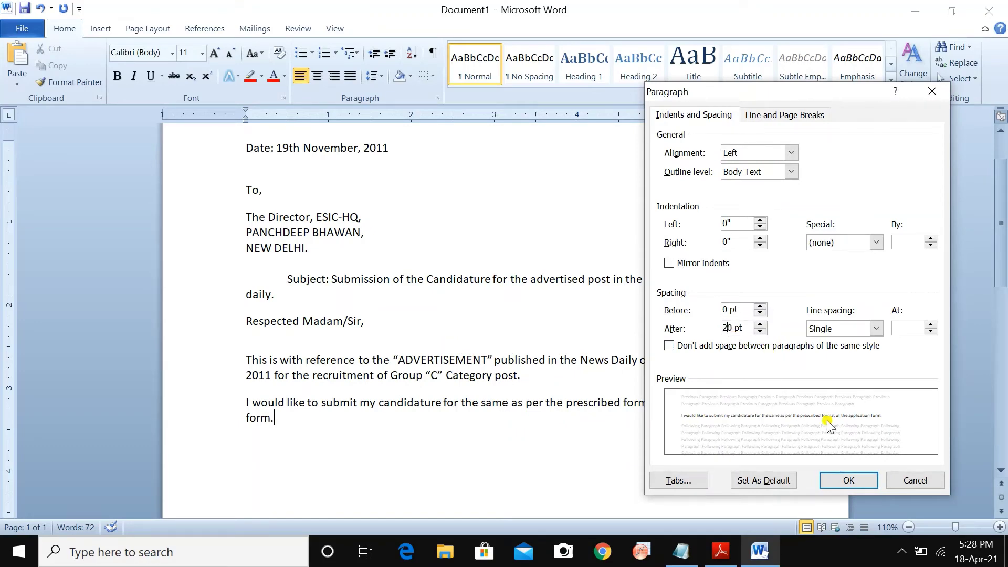
left_click(836, 481)
key("Return")
scroll(282, 429, "down", 2)
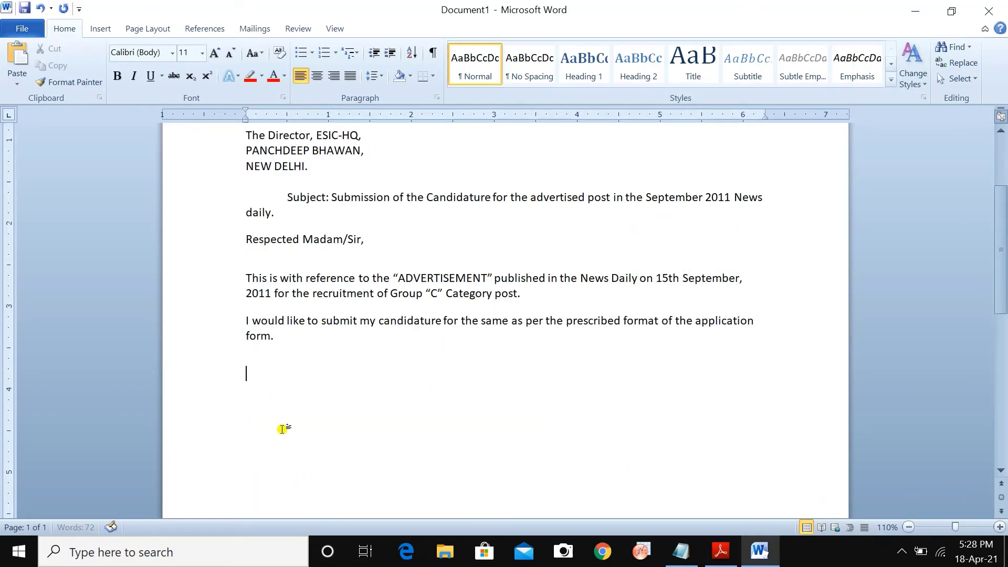
Step: Add the paragraph beginning "Further, I have read" and correct its misspelled words to "understood", "eligibility", "information" and "declared"
left_click(720, 549)
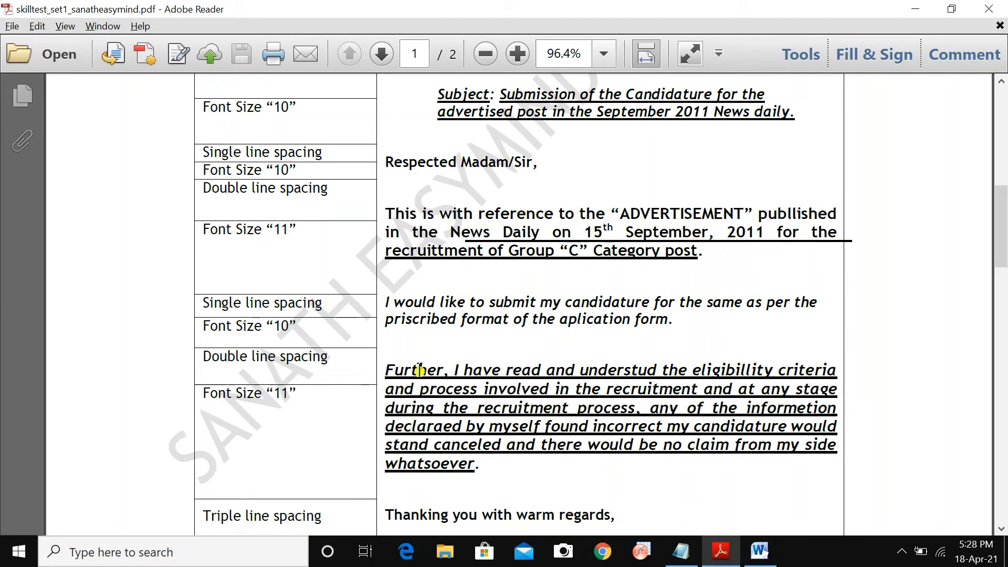
left_click(759, 551)
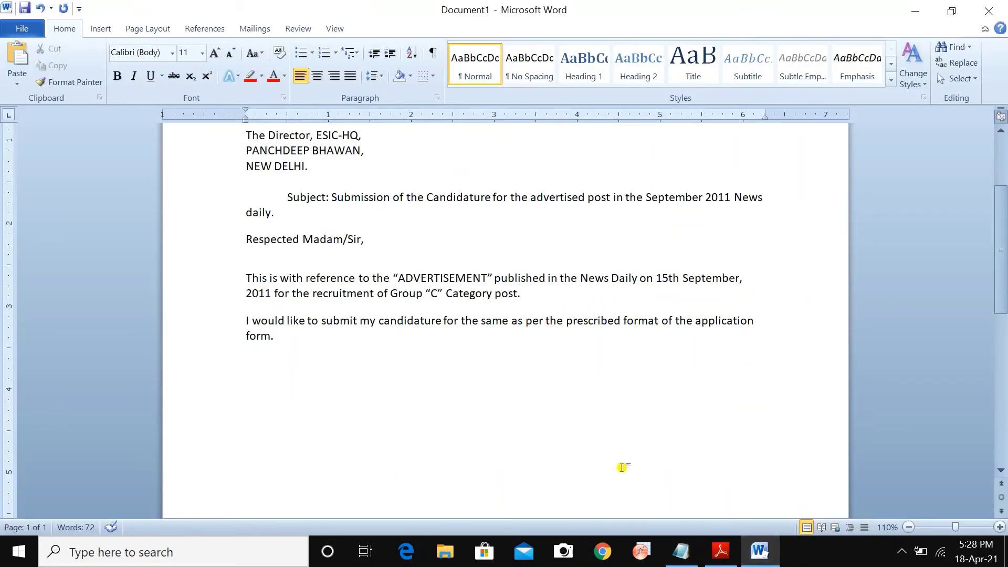
left_click_drag(373, 377, 414, 376)
right_click(413, 375)
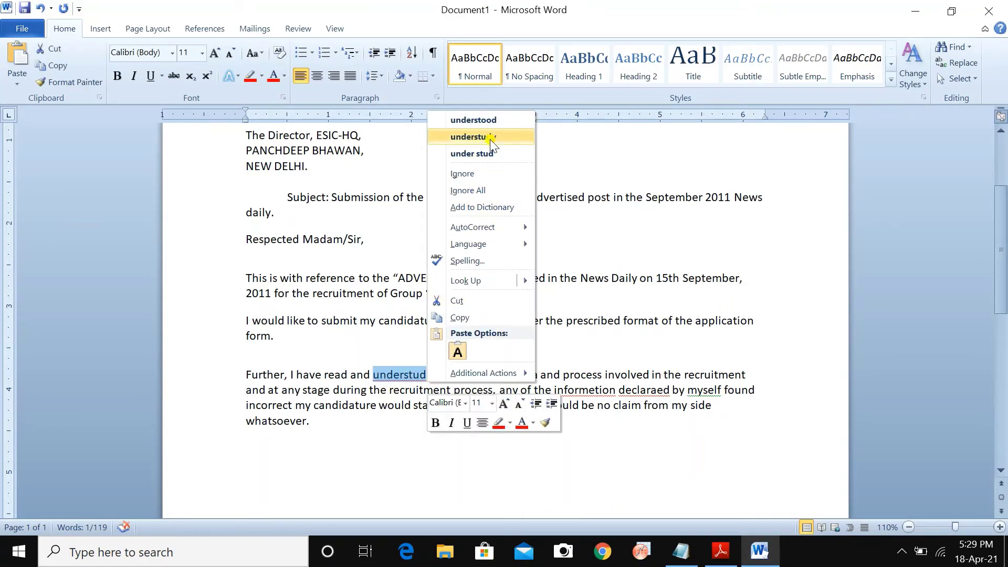
left_click(490, 121)
right_click(492, 376)
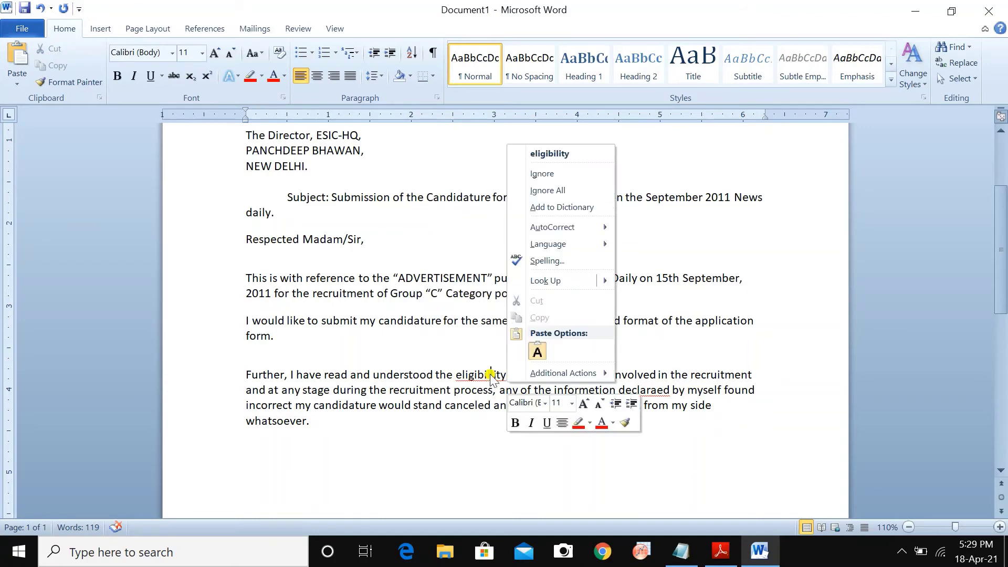
left_click(563, 159)
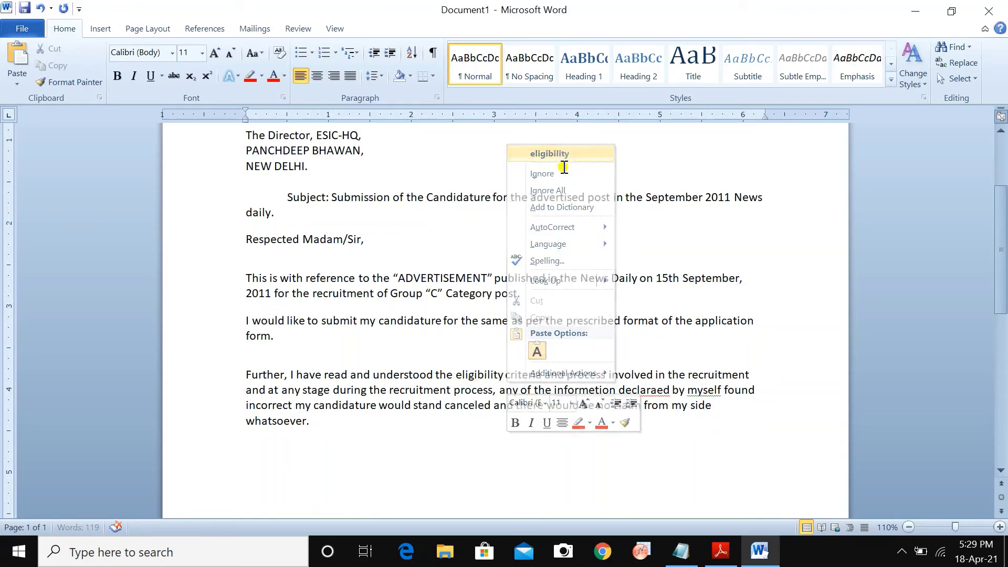
right_click(580, 393)
left_click(682, 167)
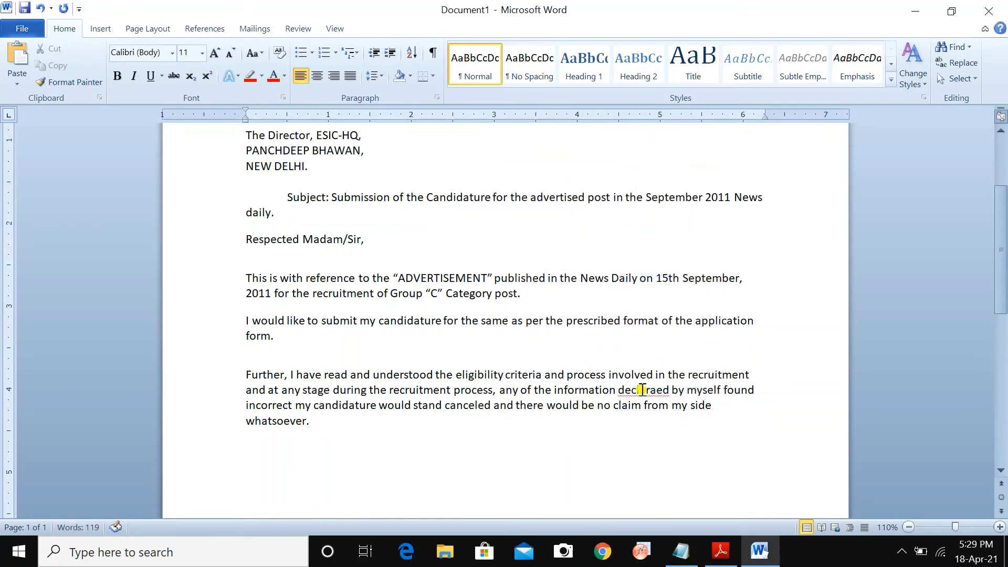
right_click(640, 388)
left_click(750, 162)
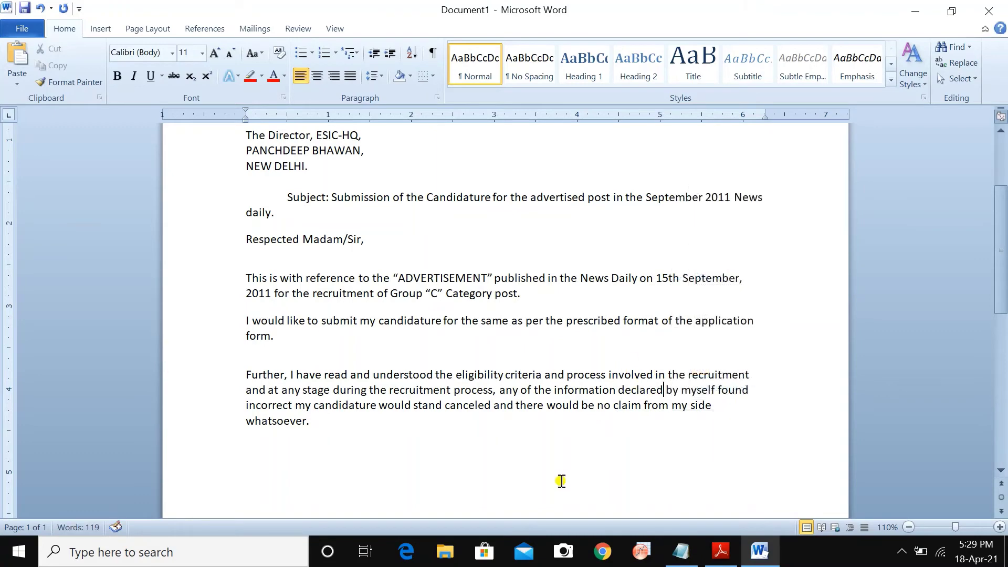
Step: Check the skill test PDF for the spacing guideline that follows the "Further" paragraph
left_click(715, 554)
scroll(533, 423, "down", 5)
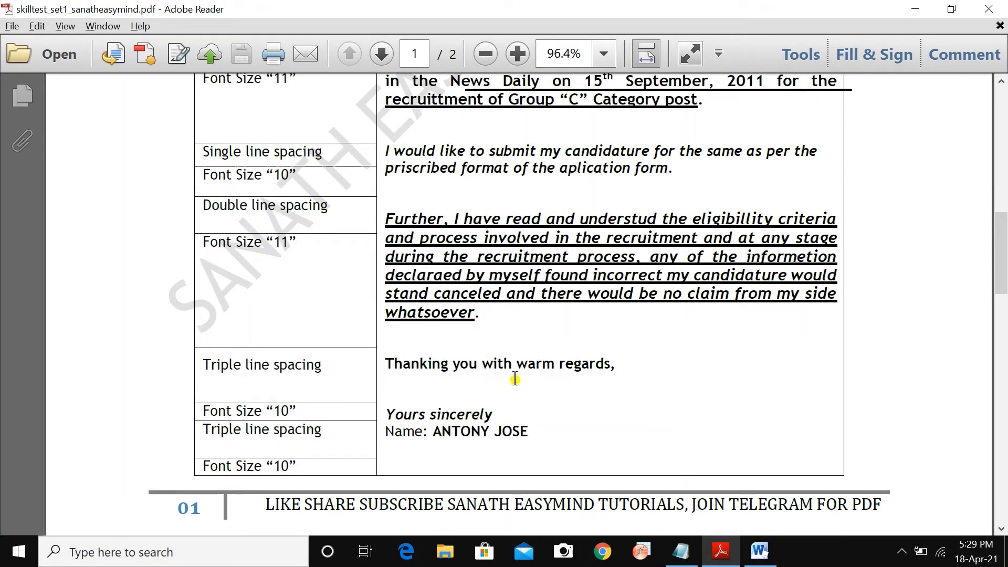
key("alt+Tab")
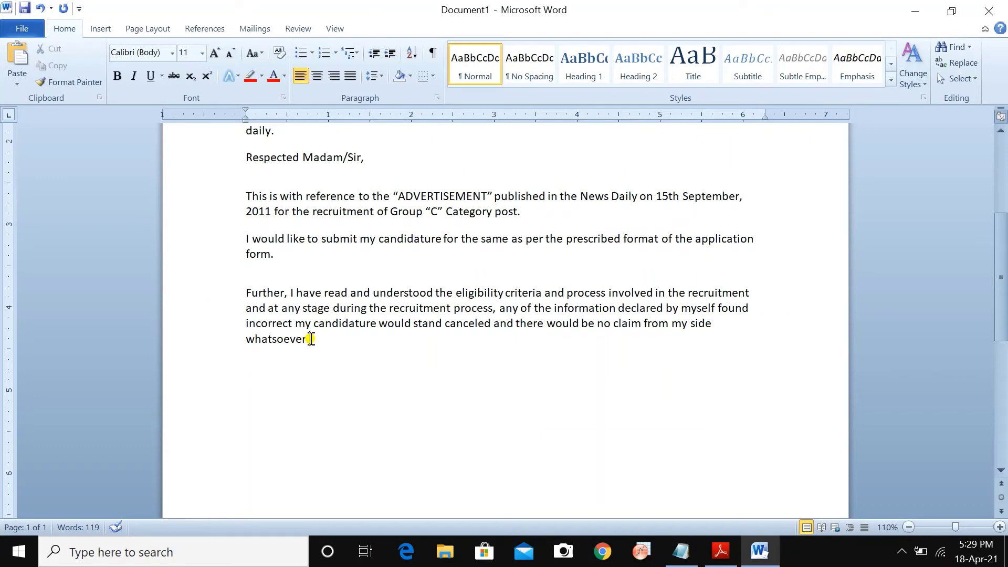
Step: Try Multiple line spacing on the "Further" paragraph and undo it
right_click(311, 339)
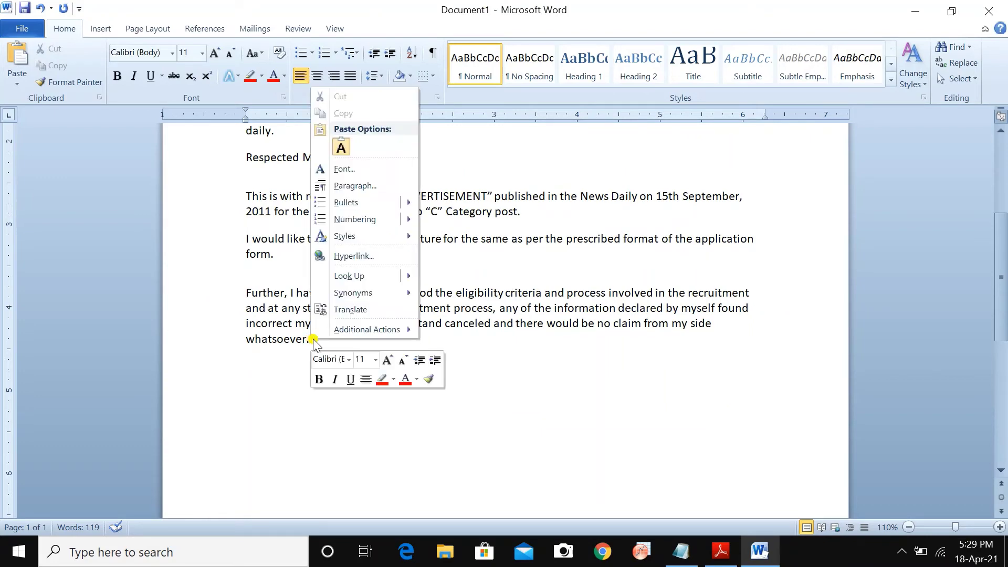
left_click(355, 185)
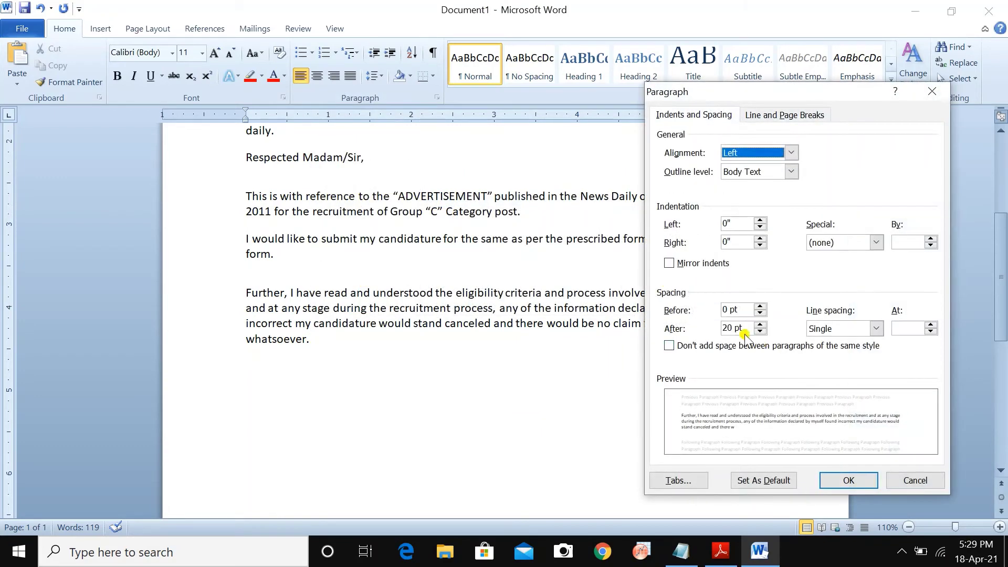
left_click(877, 328)
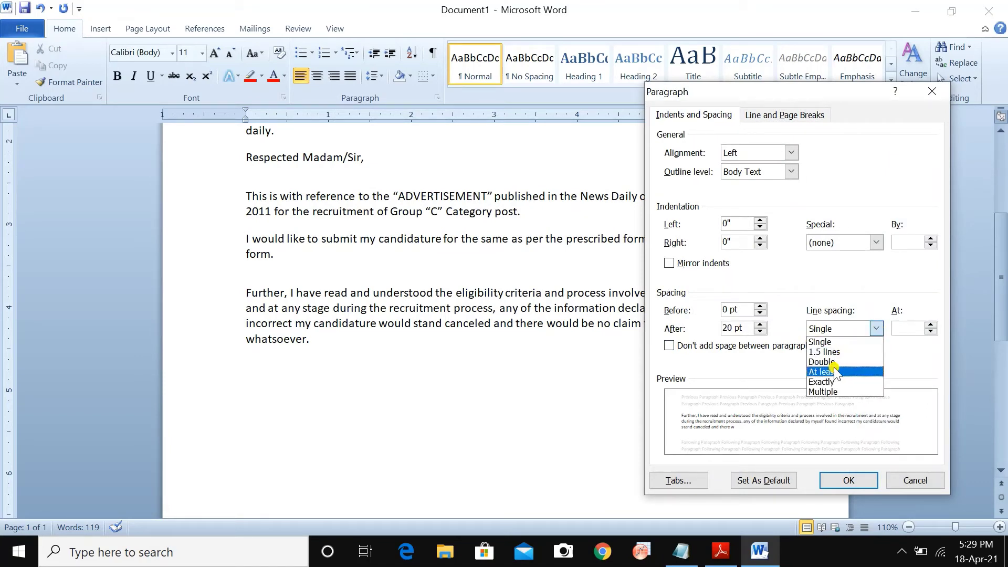
left_click(828, 393)
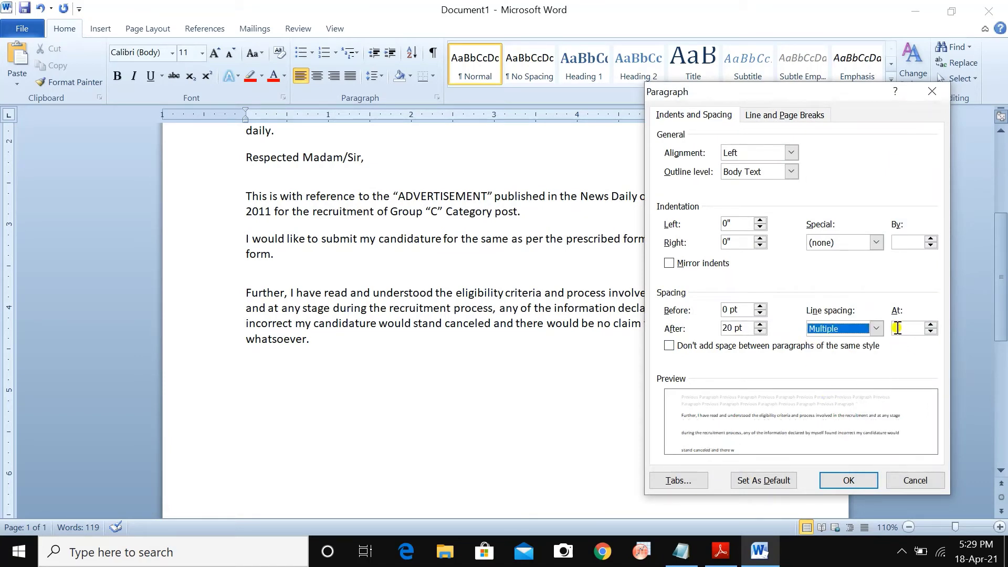
left_click(849, 480)
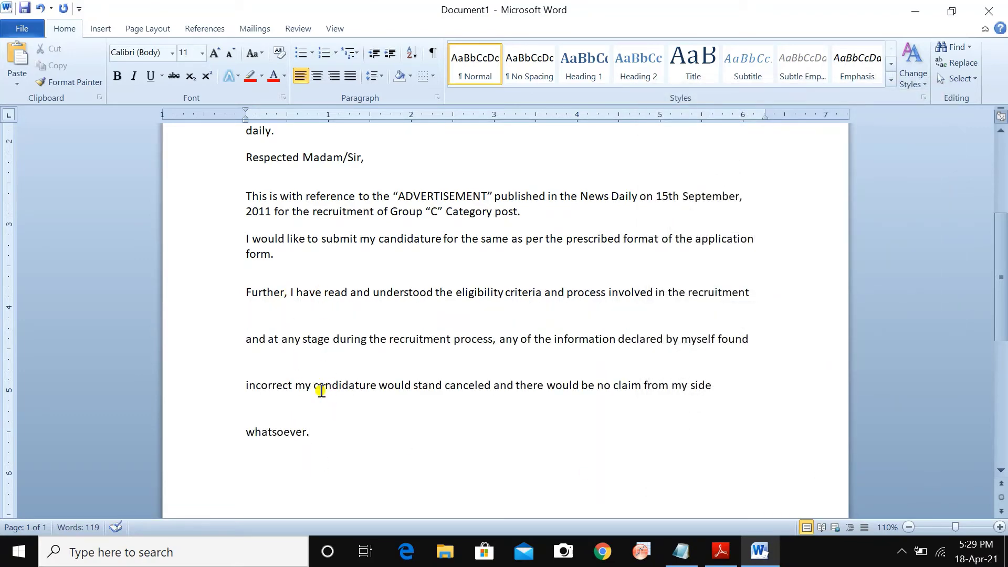
key("ctrl+z")
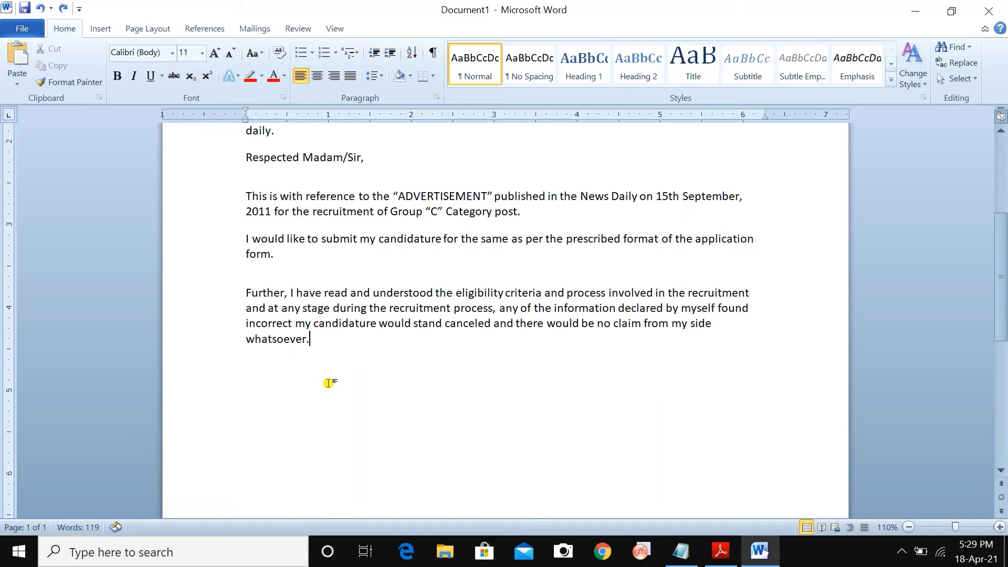
Step: Set the spacing after the "Further" paragraph to 30 pt
right_click(313, 339)
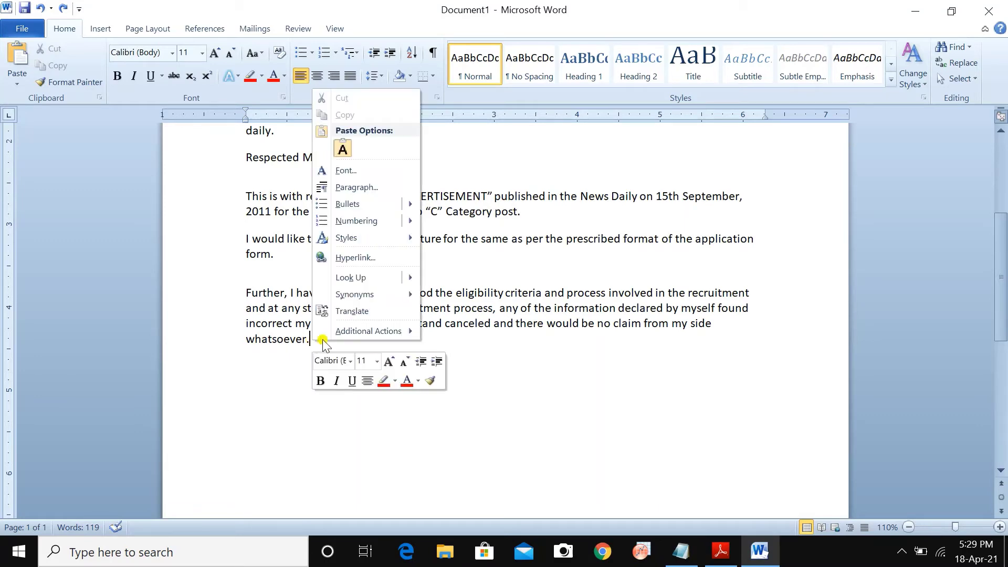
left_click(343, 184)
left_click(728, 327)
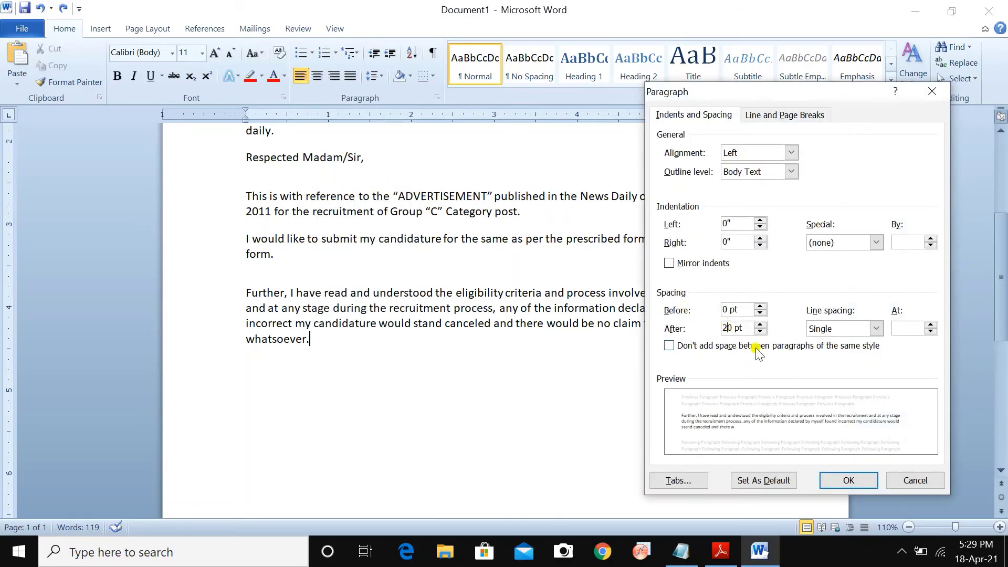
key("BackSpace")
type("3")
left_click(865, 480)
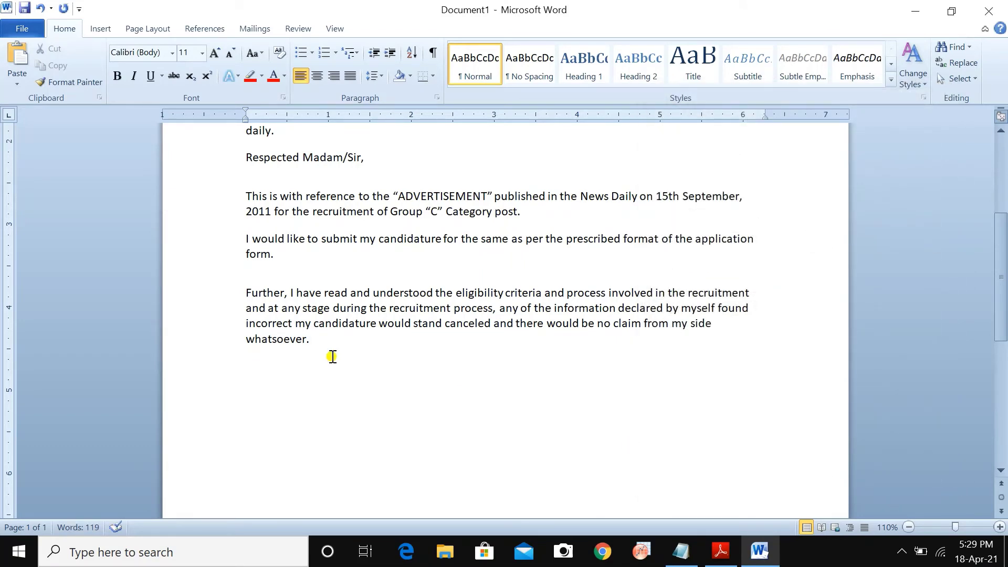
Step: Copy "Thanking you with warm regards," from the set1 Notepad file below the "Further" paragraph, keeping 30 pt spacing after it
left_click(259, 389)
left_click(681, 551)
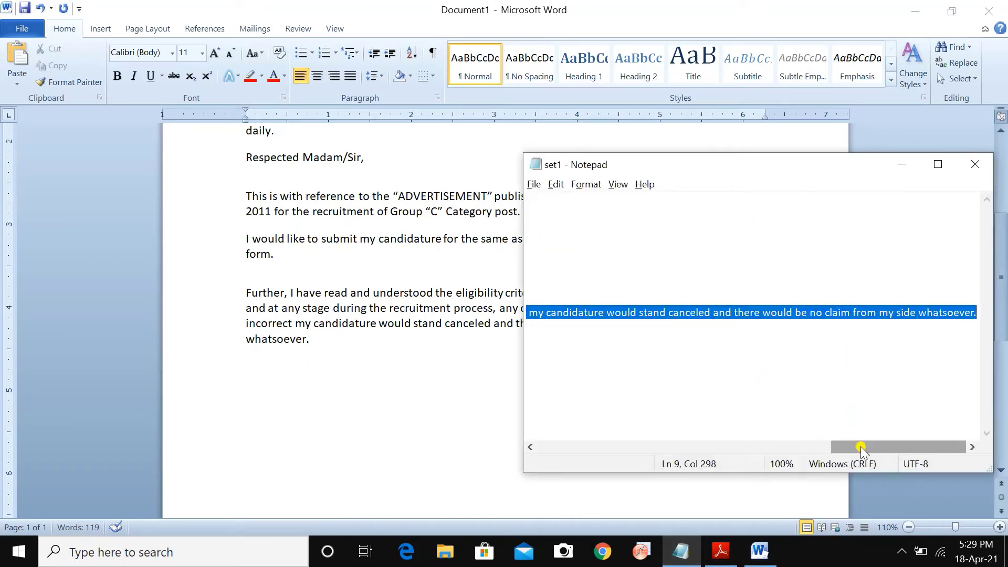
left_click_drag(854, 445, 596, 445)
left_click(744, 340)
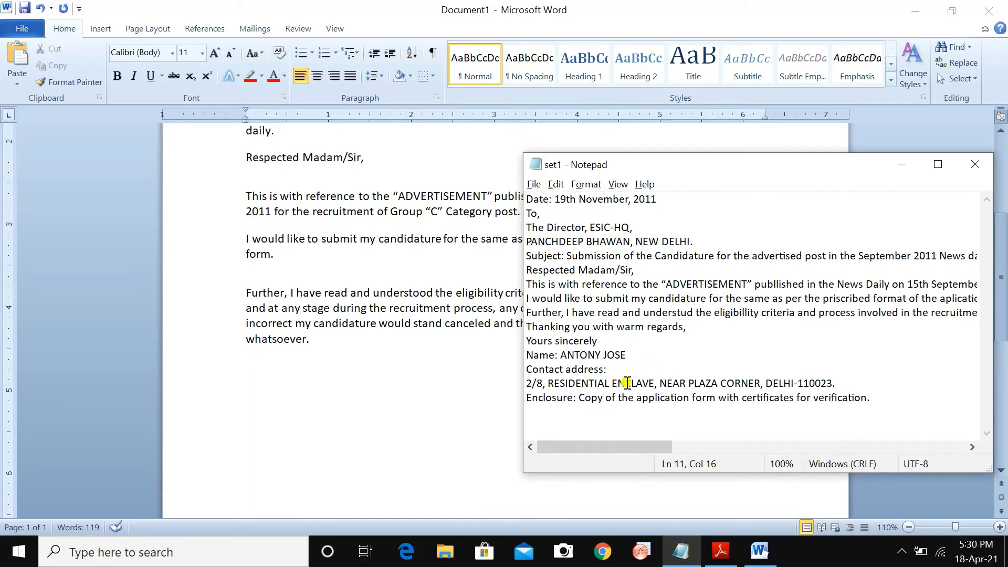
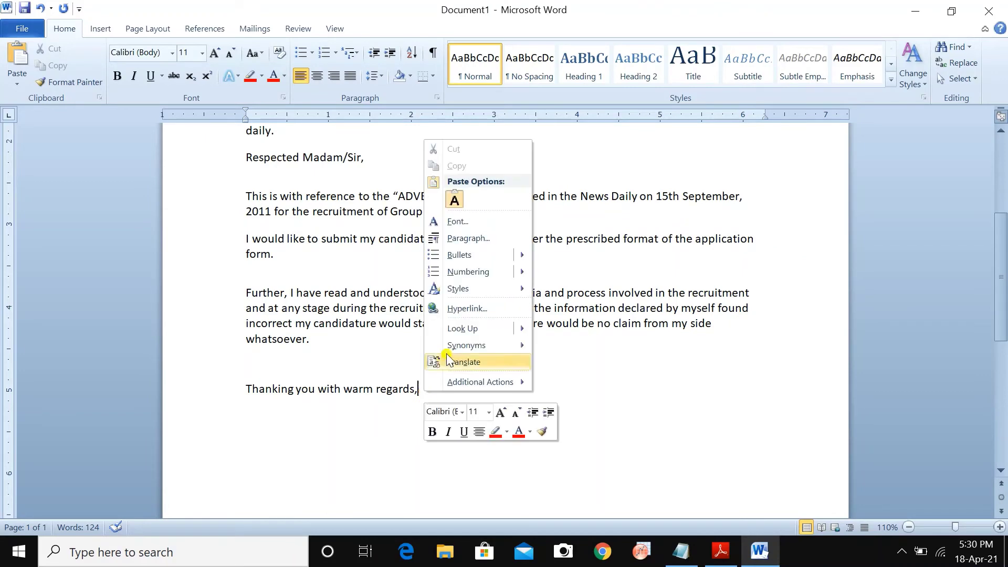
left_click(459, 238)
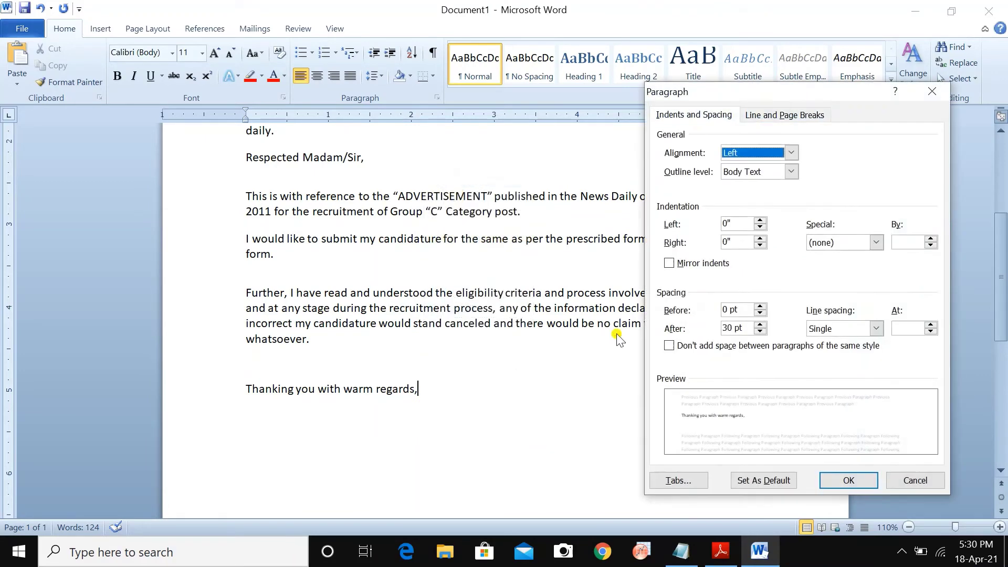
left_click(827, 478)
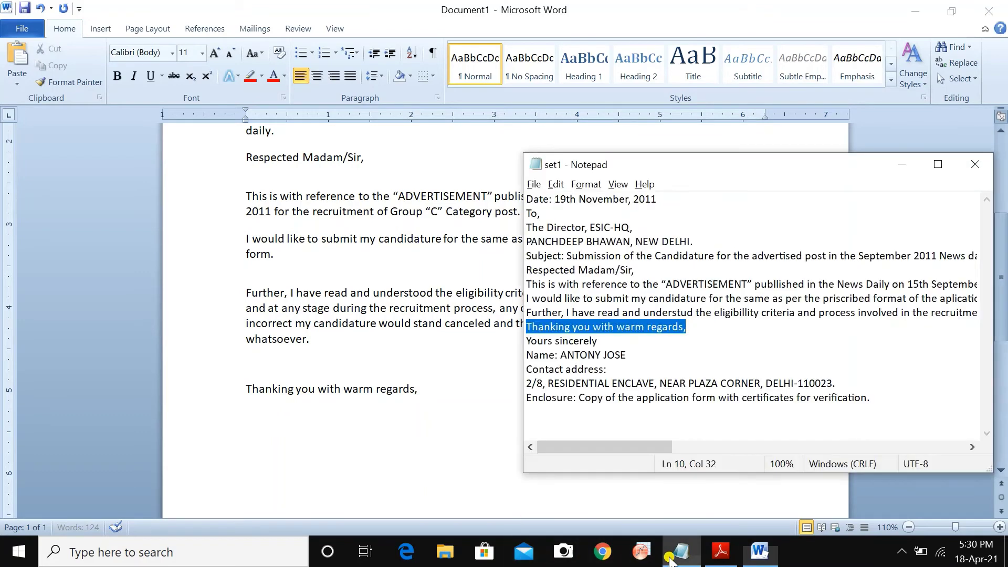
Step: Copy the "Yours sincerely" line and the name line from the set1 Notepad file to below the "Thanking you" line
left_click(680, 551)
left_click_drag(530, 345, 632, 353)
key("ctrl+c")
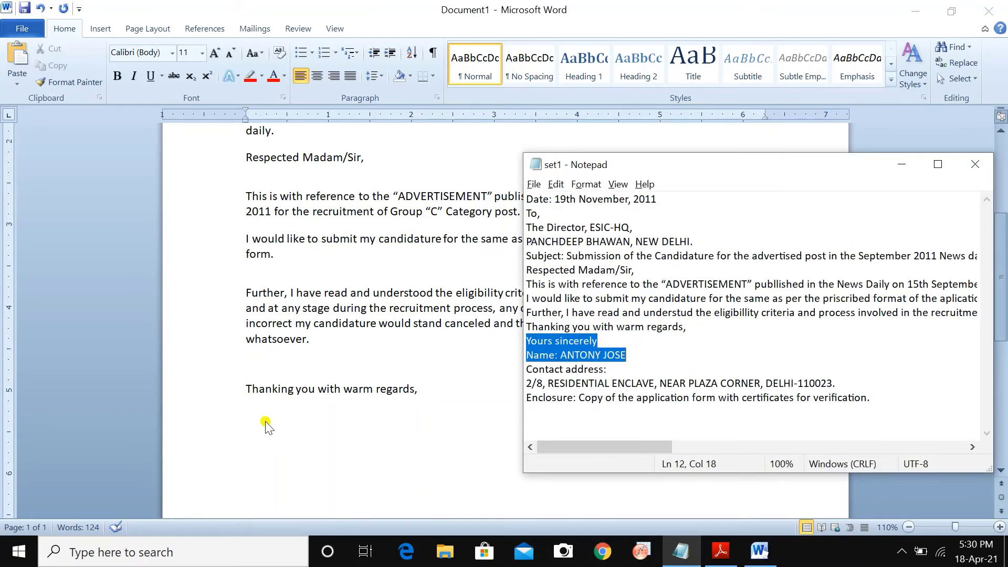
left_click(265, 423)
key("ctrl+v")
Step: Try removing the space after the "Yours sincerely" and name paragraphs with the preset option, and undo it
scroll(316, 422, "down", 3)
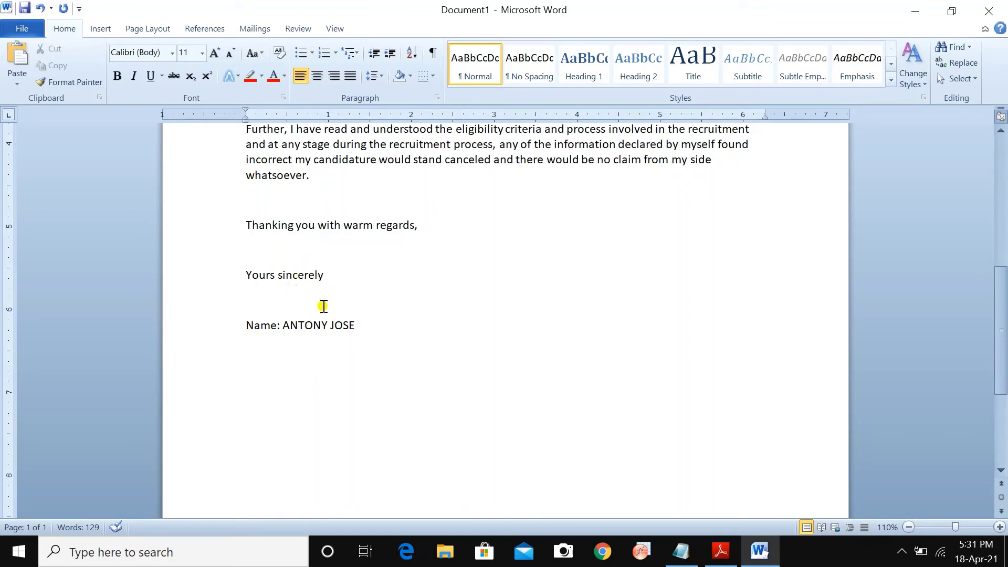
left_click_drag(250, 277, 356, 326)
left_click(376, 77)
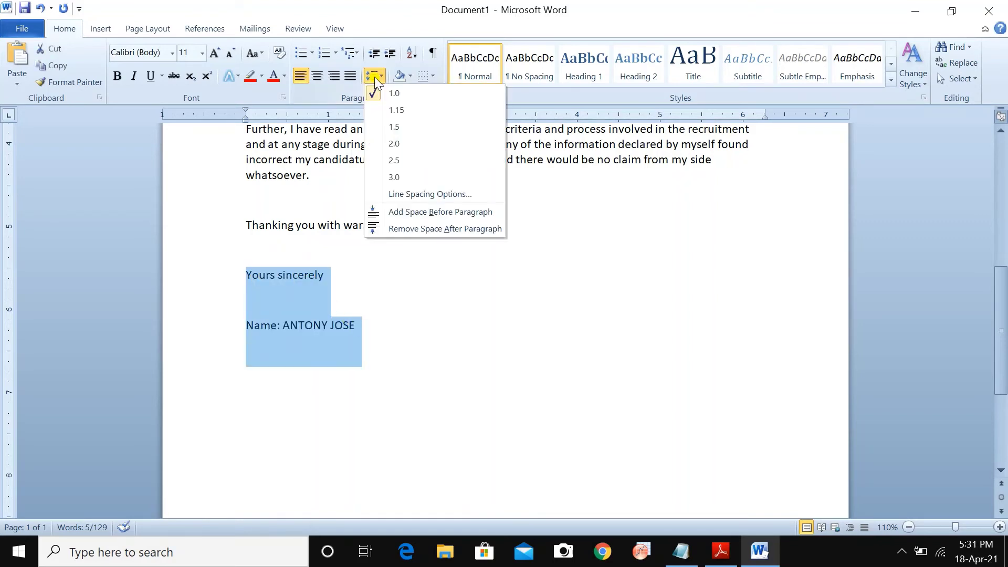
left_click(464, 228)
left_click(402, 295)
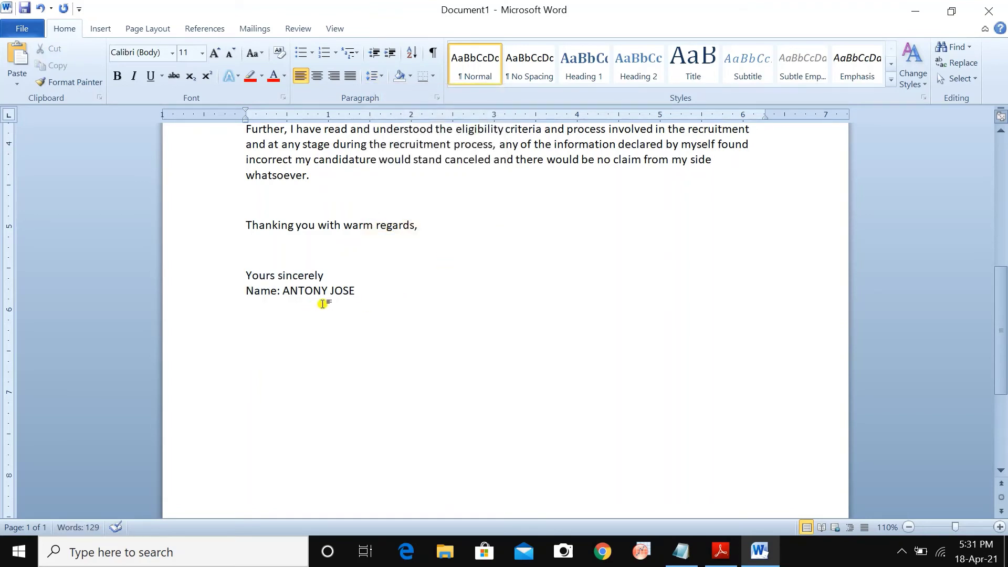
key("ctrl+z")
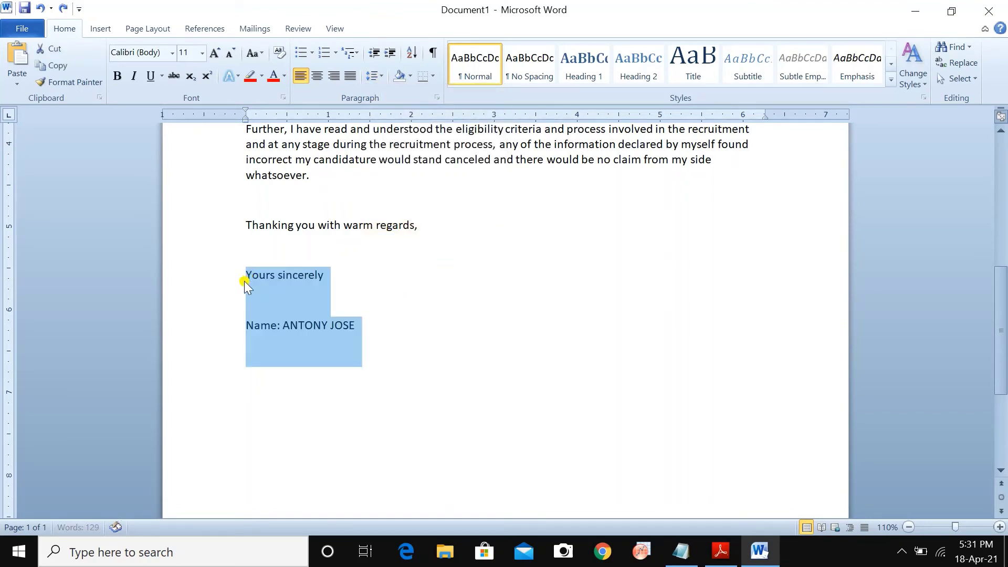
Step: Set the spacing after the "Yours sincerely" and name paragraphs to 0 pt
right_click(265, 295)
left_click(329, 151)
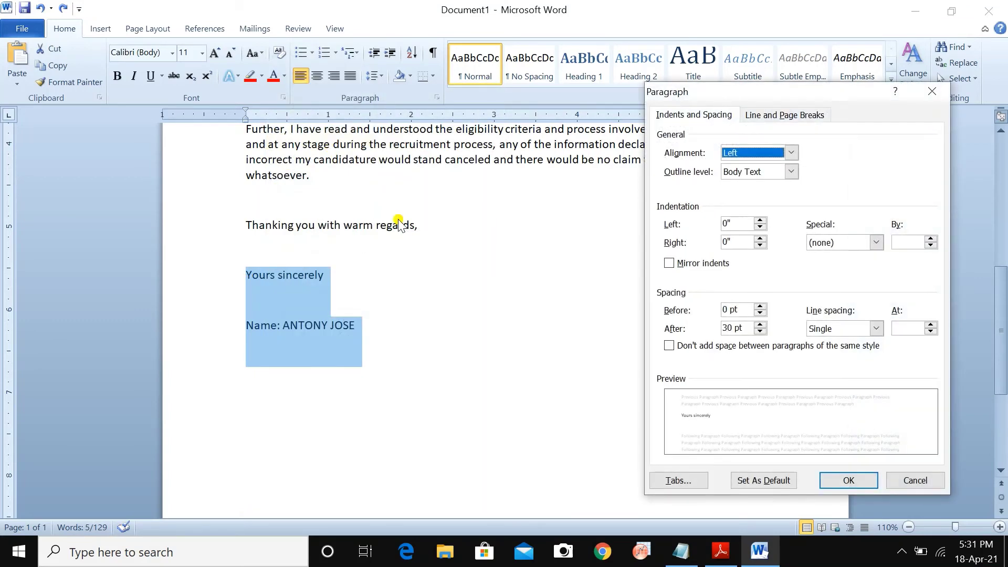
left_click(760, 331)
left_click(760, 331)
left_click(760, 332)
left_click(760, 331)
left_click(760, 331)
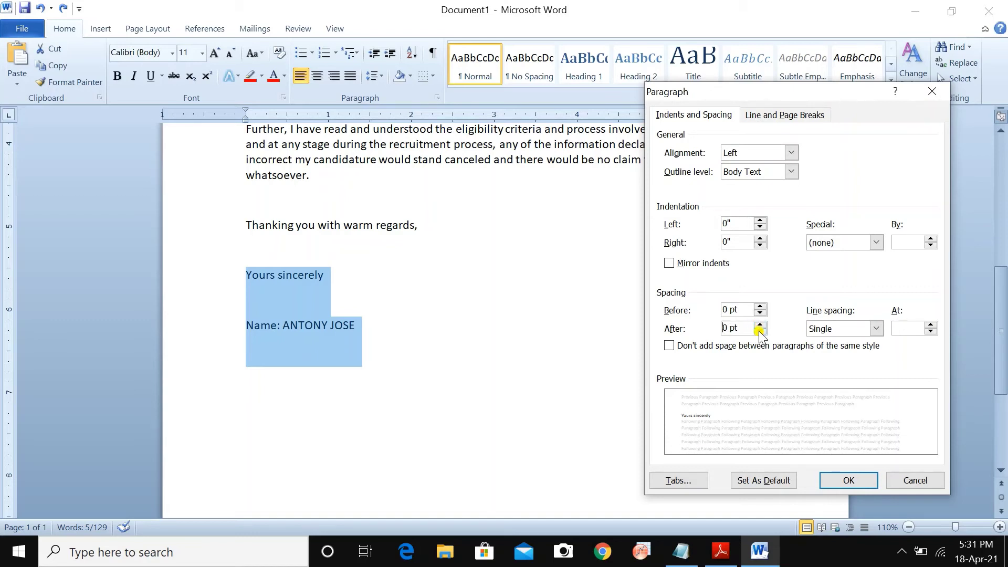
left_click(832, 480)
left_click(287, 317)
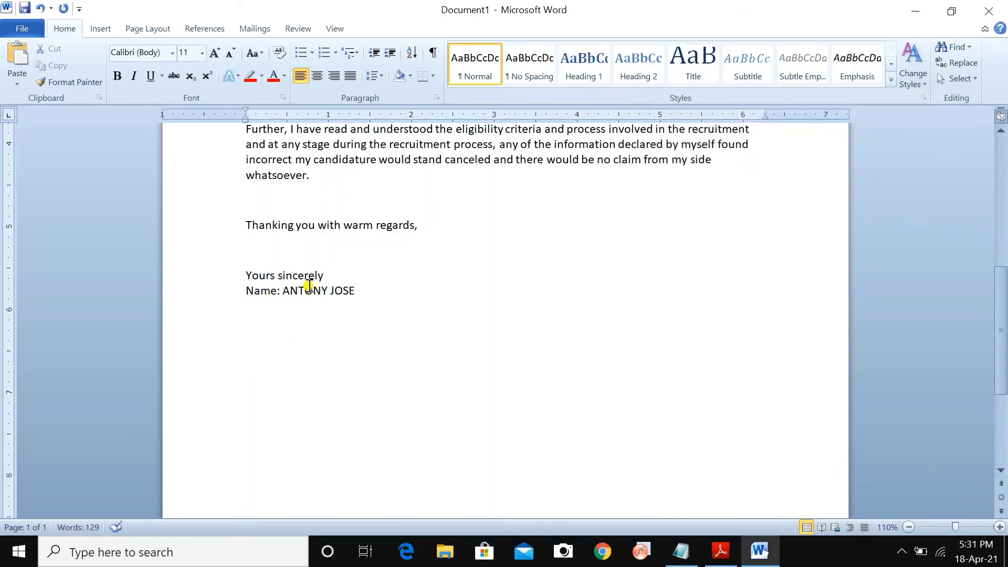
Step: Adjust the spacing after the name line in its paragraph settings and start a new line below it
right_click(363, 295)
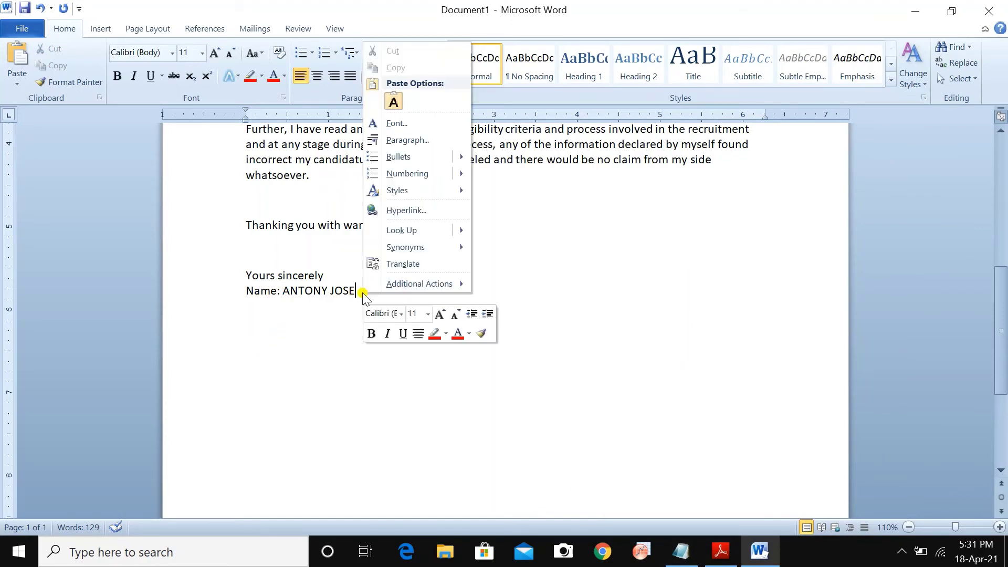
left_click(414, 140)
left_click(729, 329)
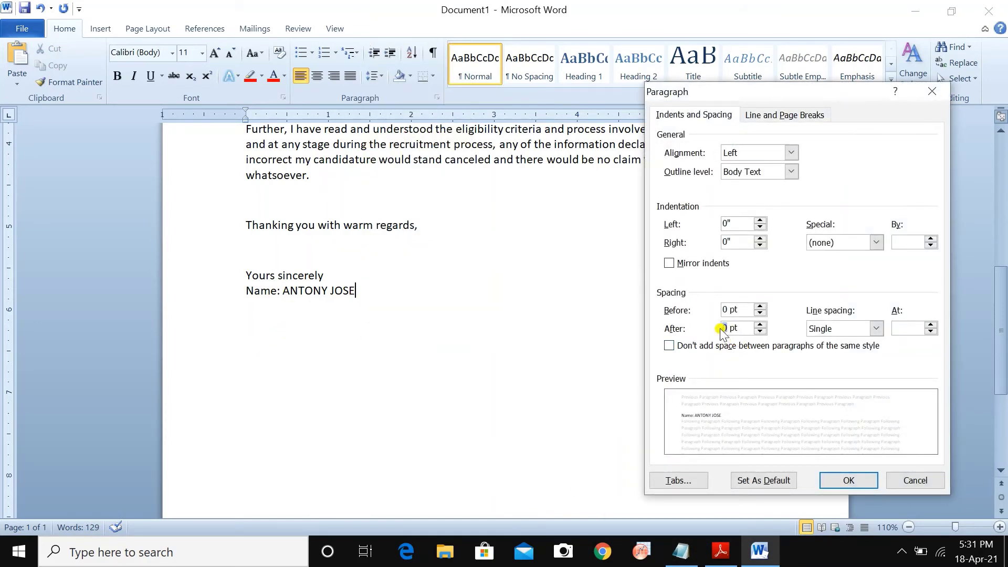
left_click(836, 482)
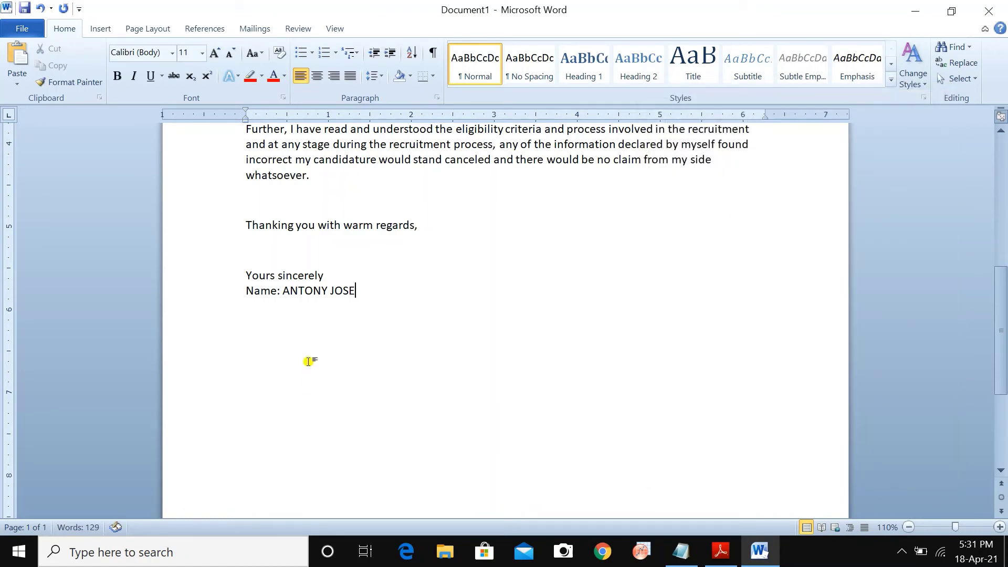
left_click(250, 338)
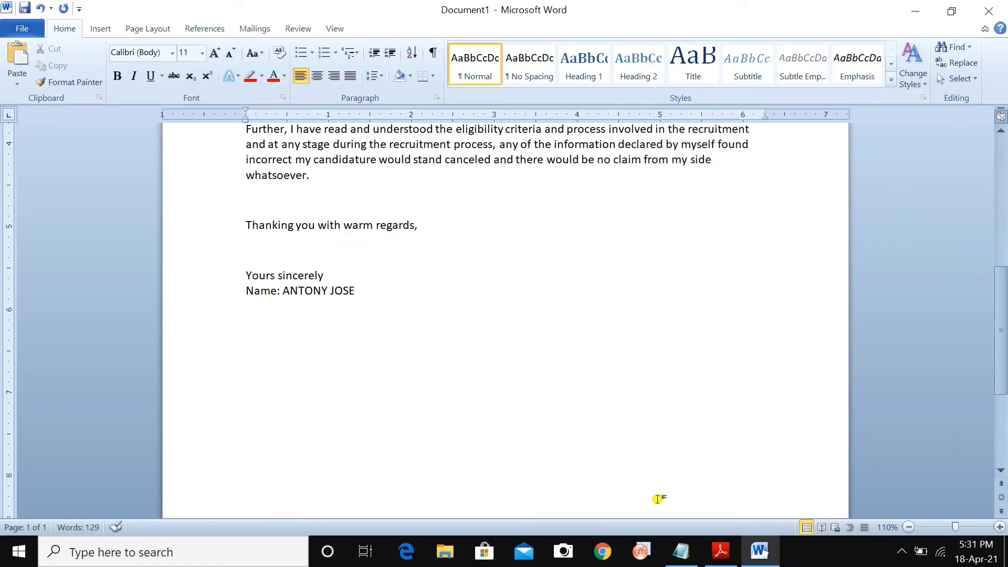
Step: Add the contact address and enclosure lines below the name line and remove the space after these paragraphs
left_click(720, 551)
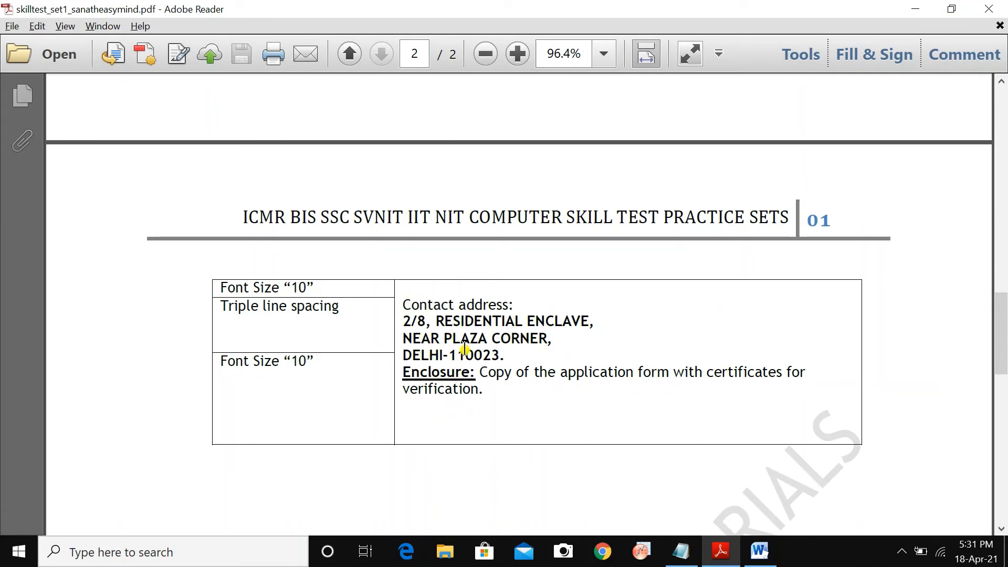
key("alt+Tab")
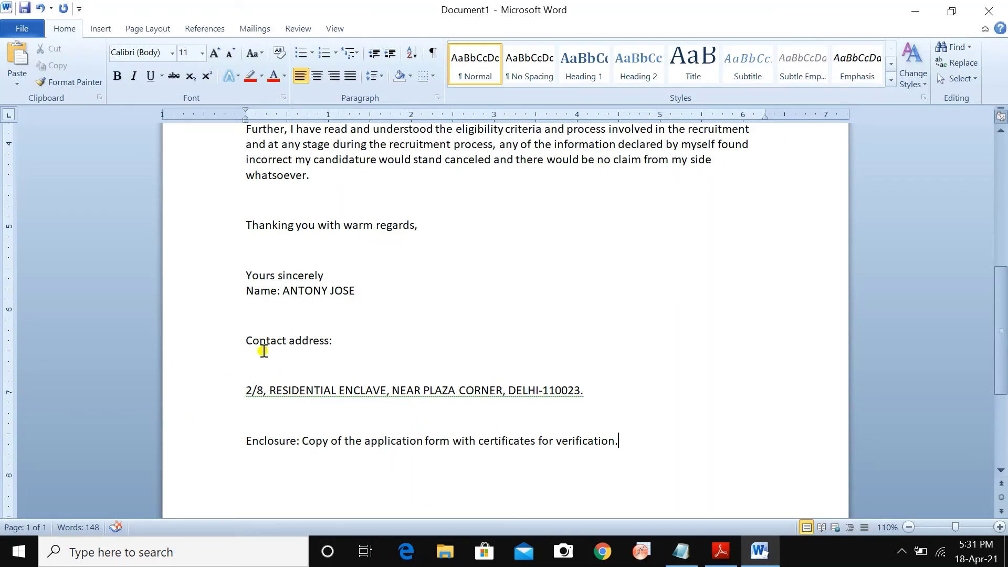
left_click_drag(249, 340, 614, 441)
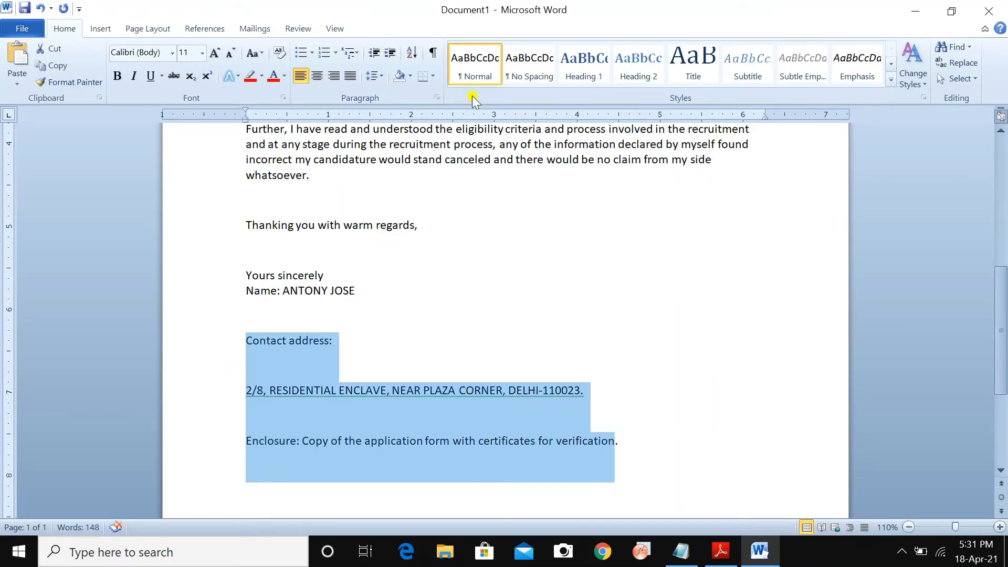
left_click(383, 75)
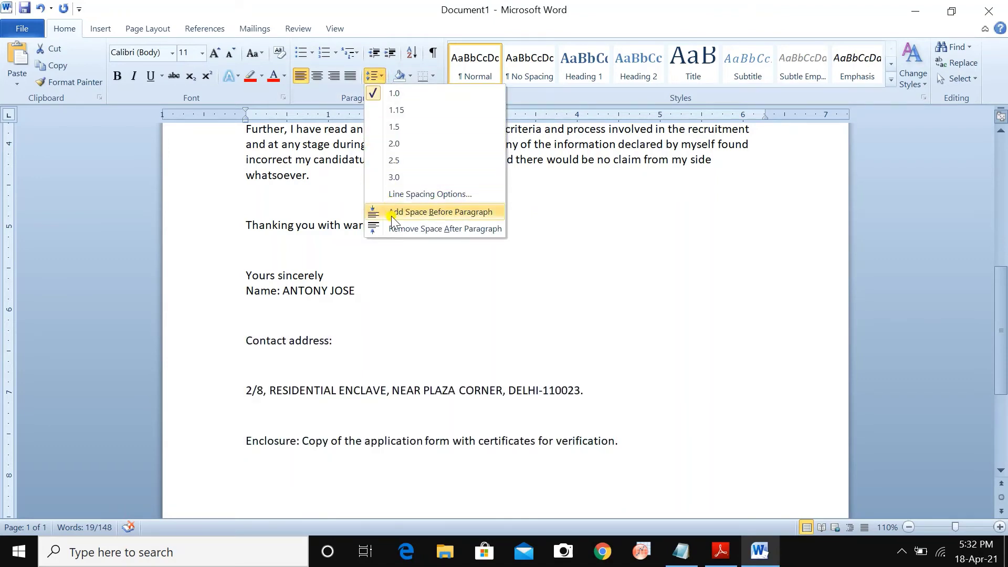
left_click(441, 230)
left_click(375, 410)
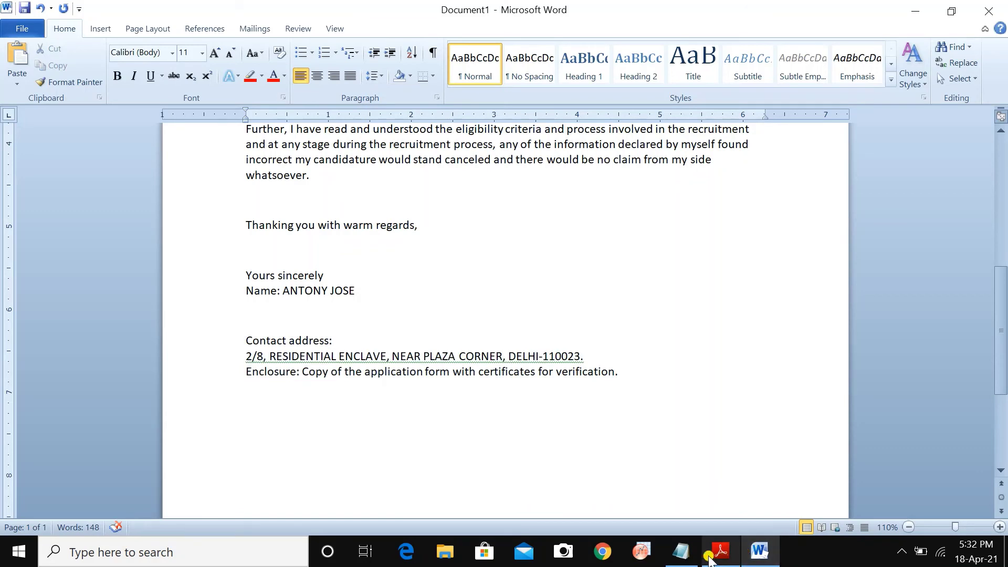
Step: Break the contact address into three separate lines, matching the layout in the skill test PDF
left_click(720, 551)
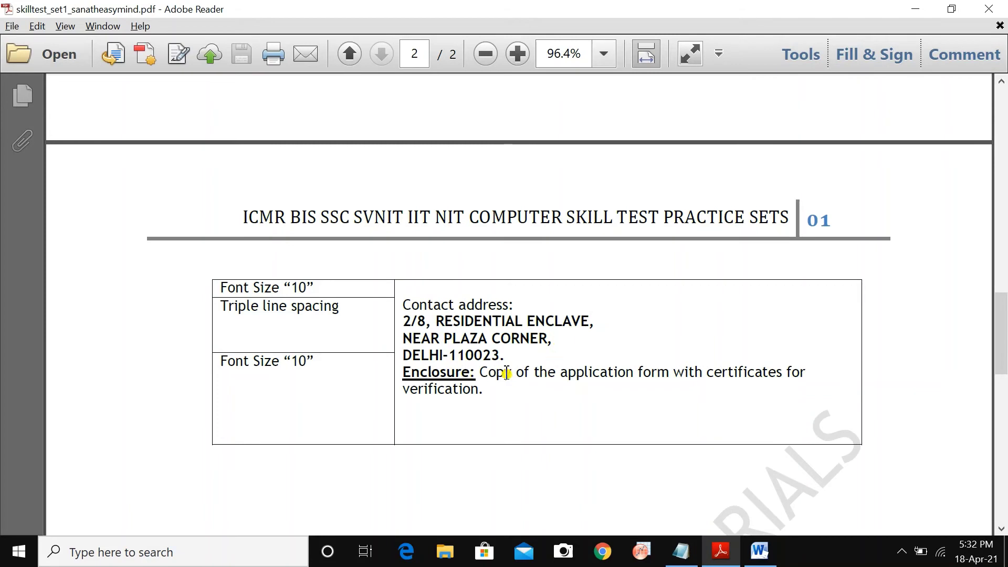
left_click(760, 560)
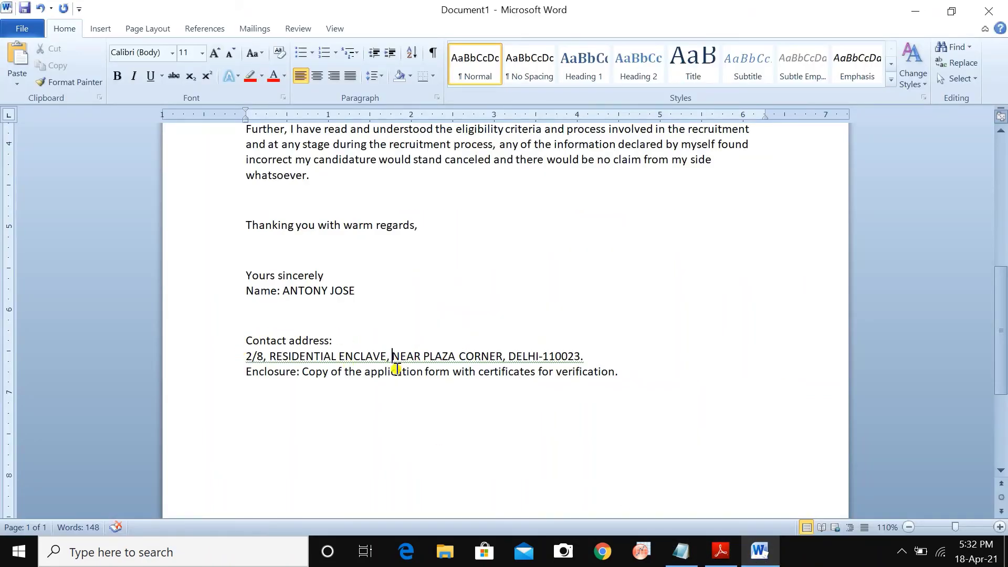
key("Return")
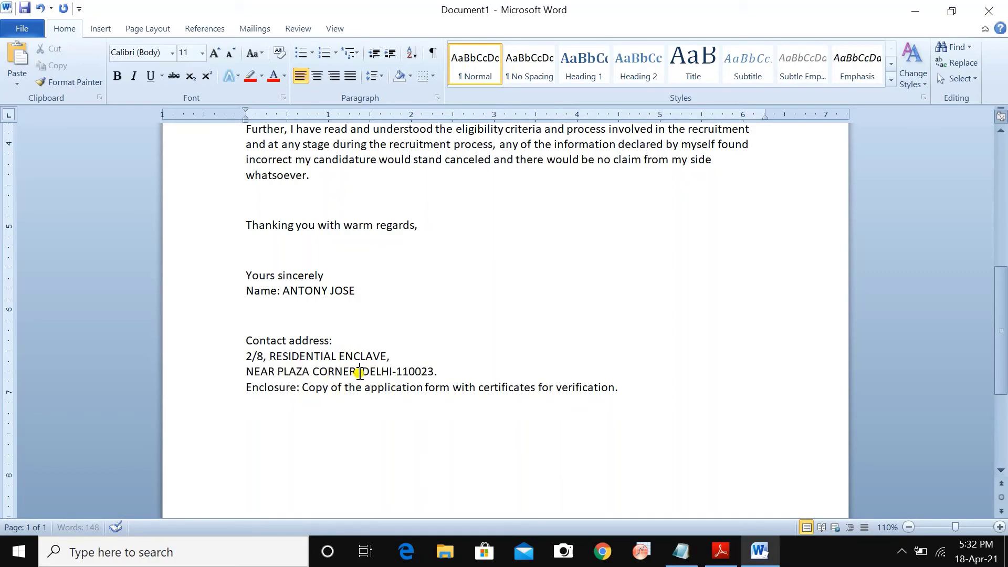
key("Return")
key("Delete")
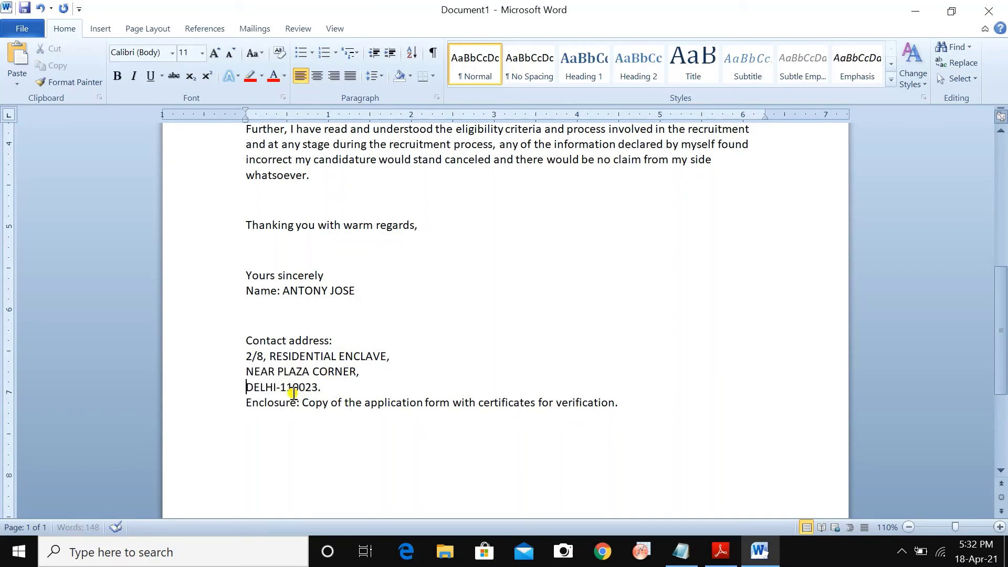
Step: Set the font of the entire letter to Verdana
scroll(326, 399, "up", 8)
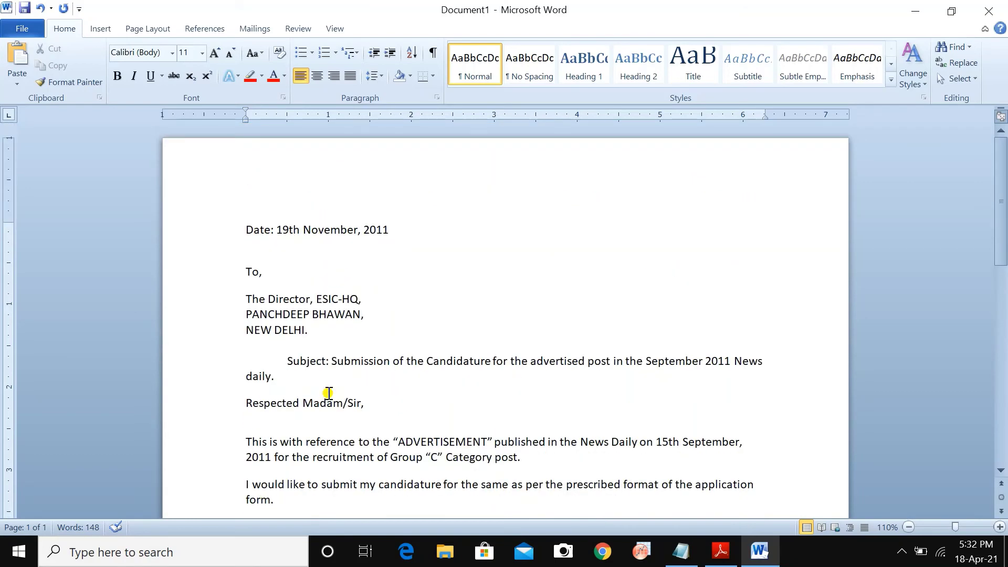
scroll(348, 393, "down", 3)
scroll(593, 462, "up", 3)
left_click_drag(246, 232, 292, 234)
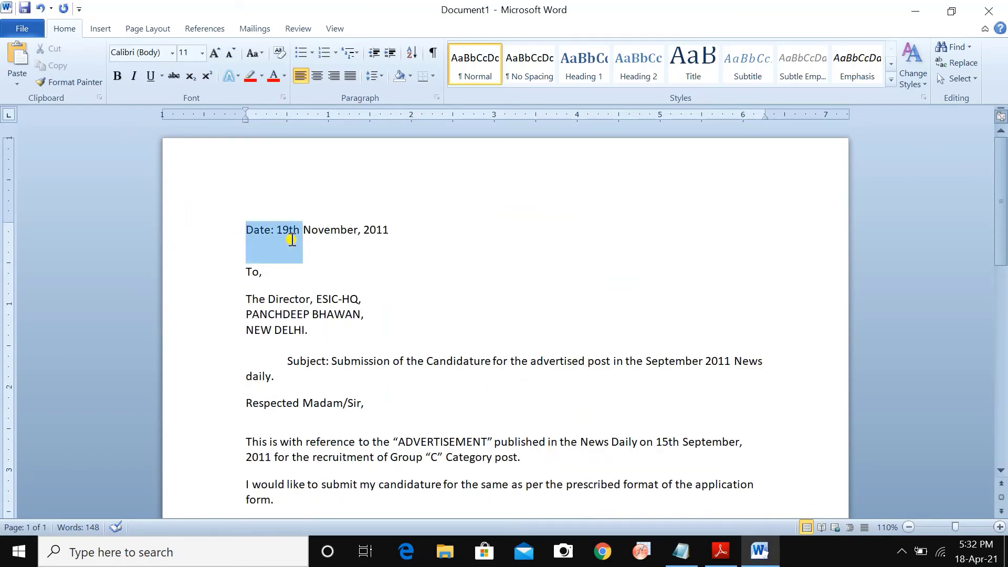
key("ctrl+a")
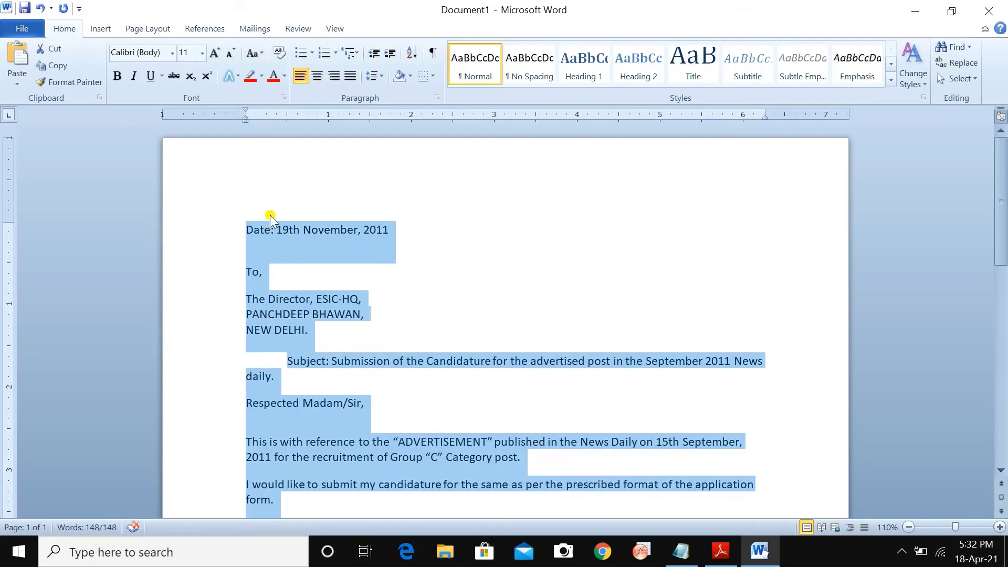
left_click(172, 53)
left_click(153, 137)
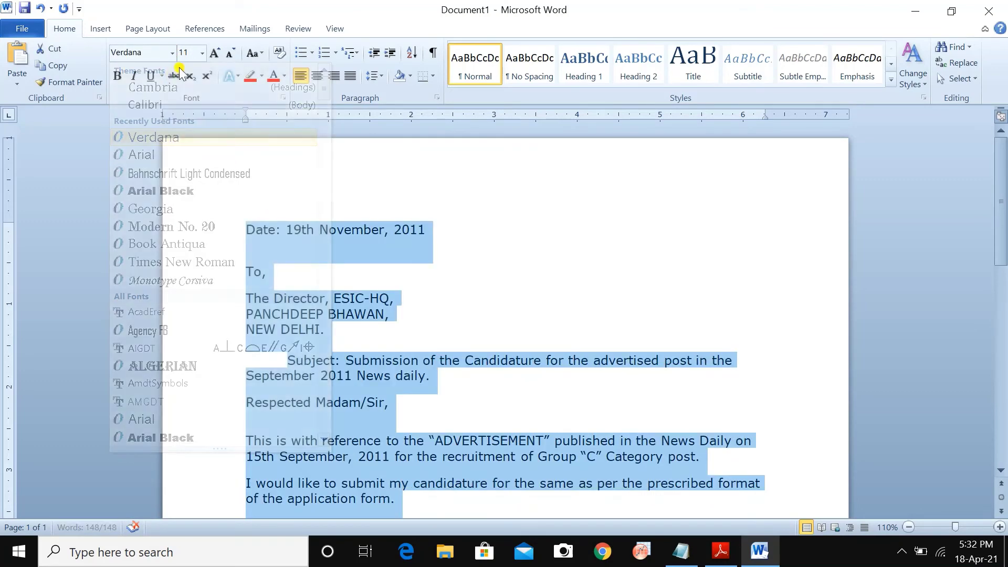
Step: Place the letter and the skill test PDF side by side and view the formatting guidelines on the PDF's first page
key("alt+Tab")
left_click(953, 10)
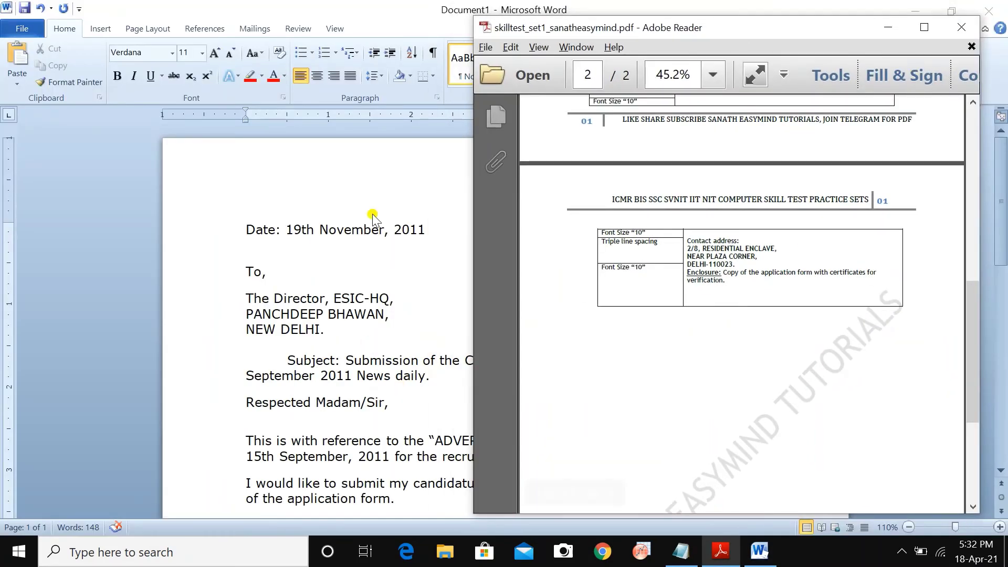
left_click(356, 230)
left_click(953, 10)
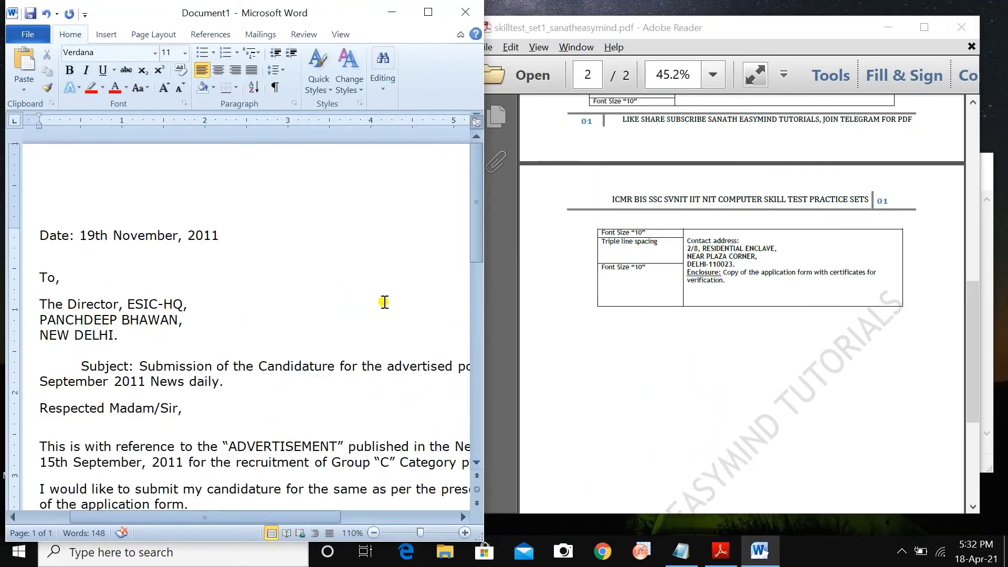
scroll(739, 399, "up", 3)
scroll(739, 399, "up", 3)
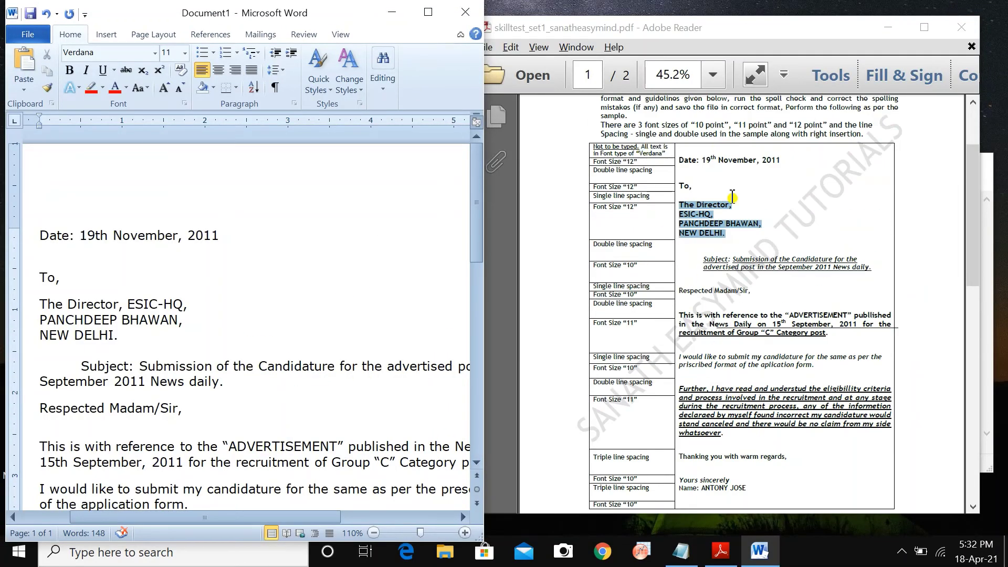
left_click(697, 194)
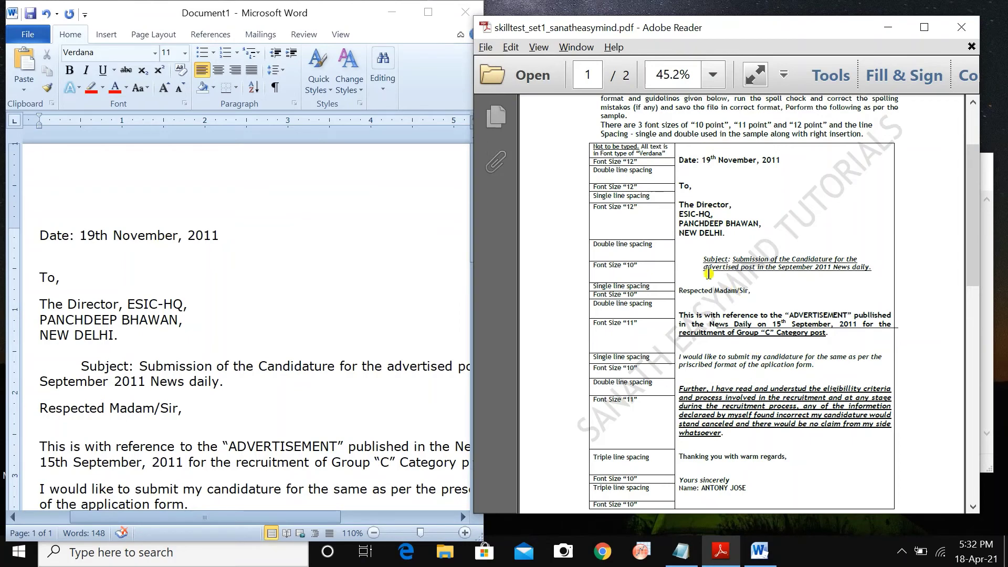
Step: Make all the text of the letter bold
left_click_drag(40, 235, 65, 239)
key("ctrl+a")
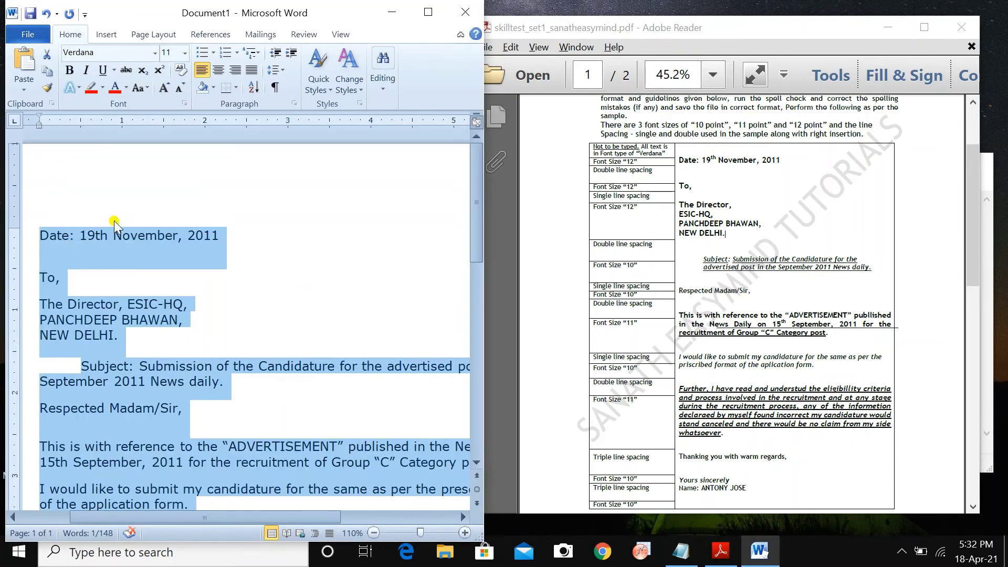
left_click(69, 71)
left_click(230, 209)
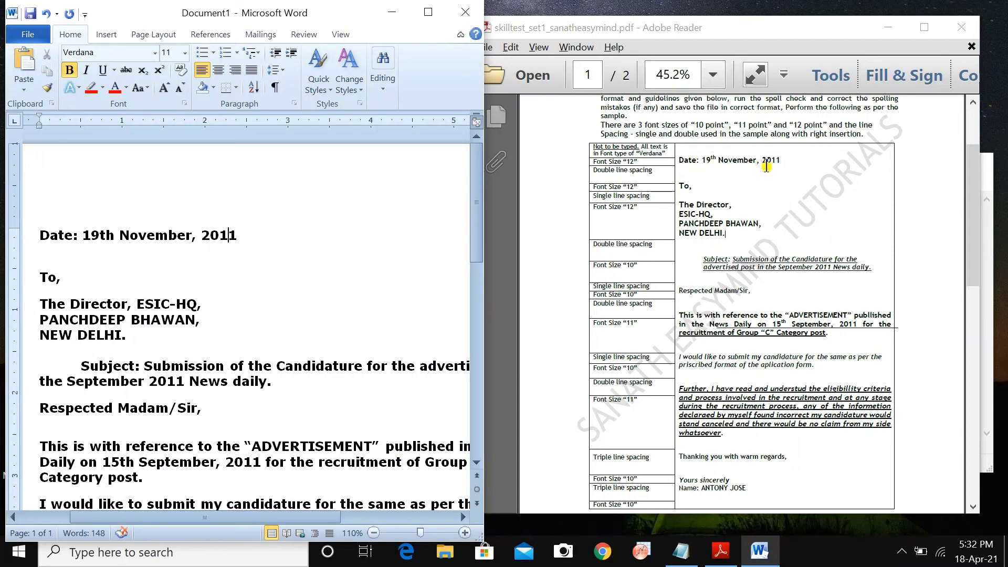
Step: Maximize the letter's window and set the font size of the date line to 12
left_click_drag(40, 235, 191, 239)
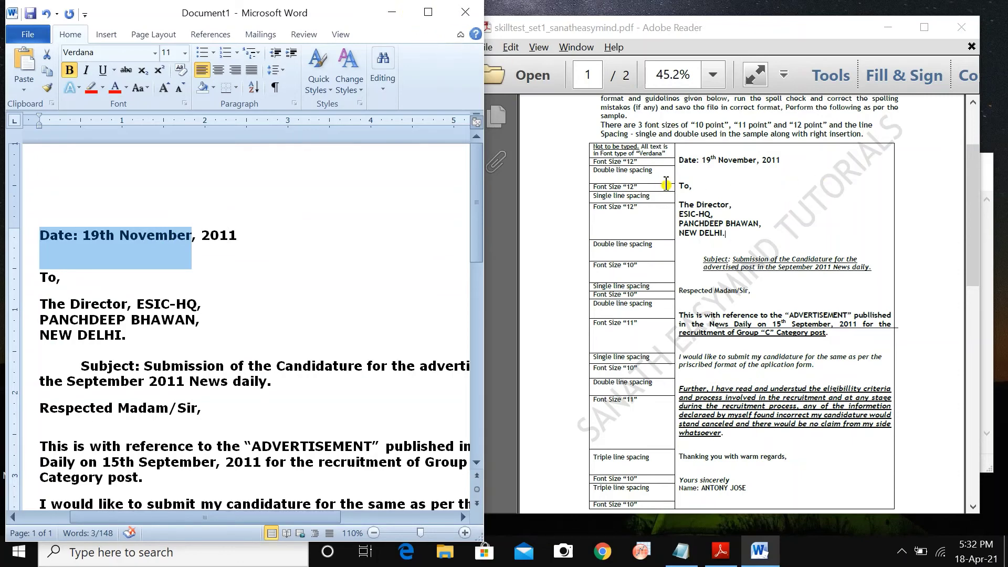
left_click(428, 12)
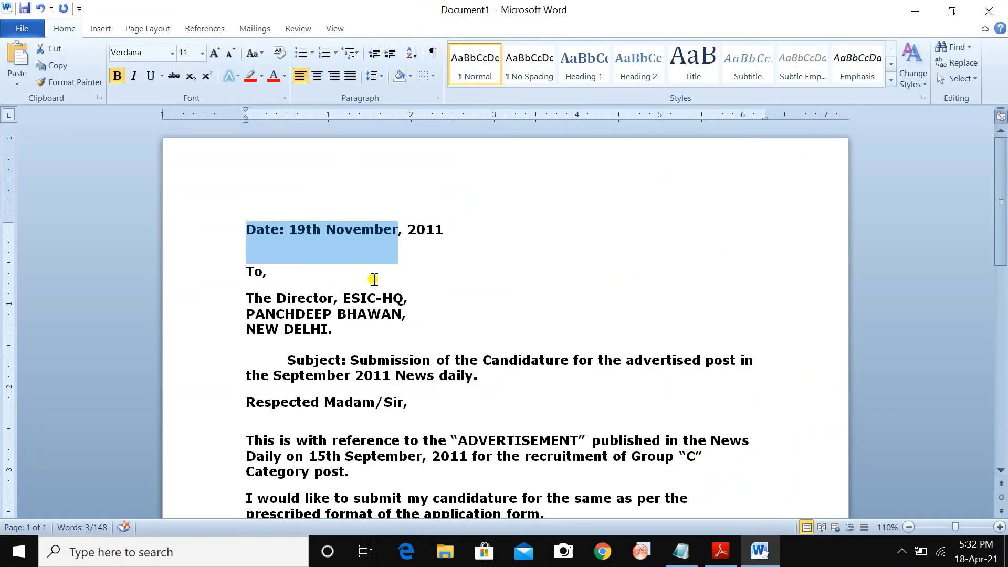
left_click_drag(455, 234, 254, 238)
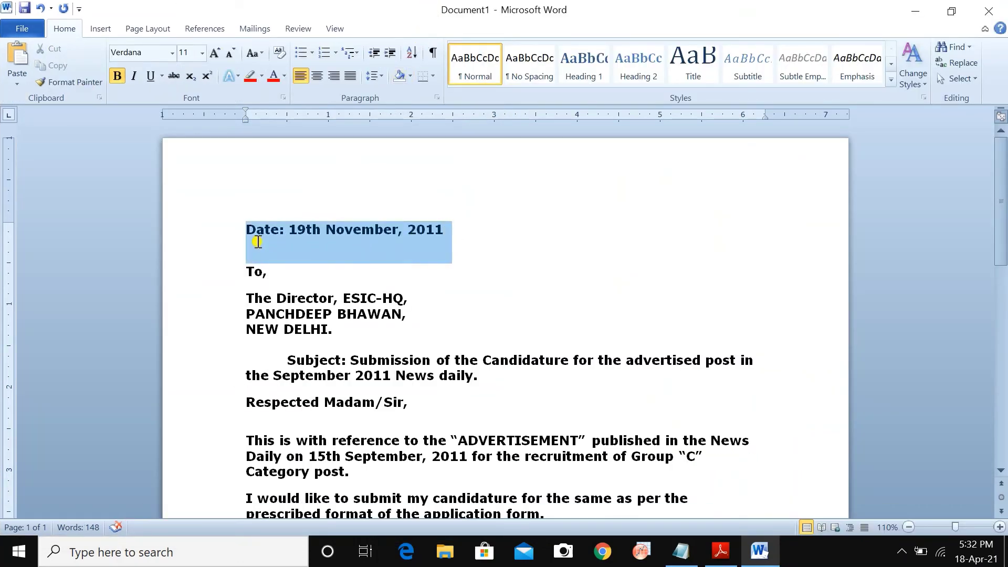
left_click(202, 53)
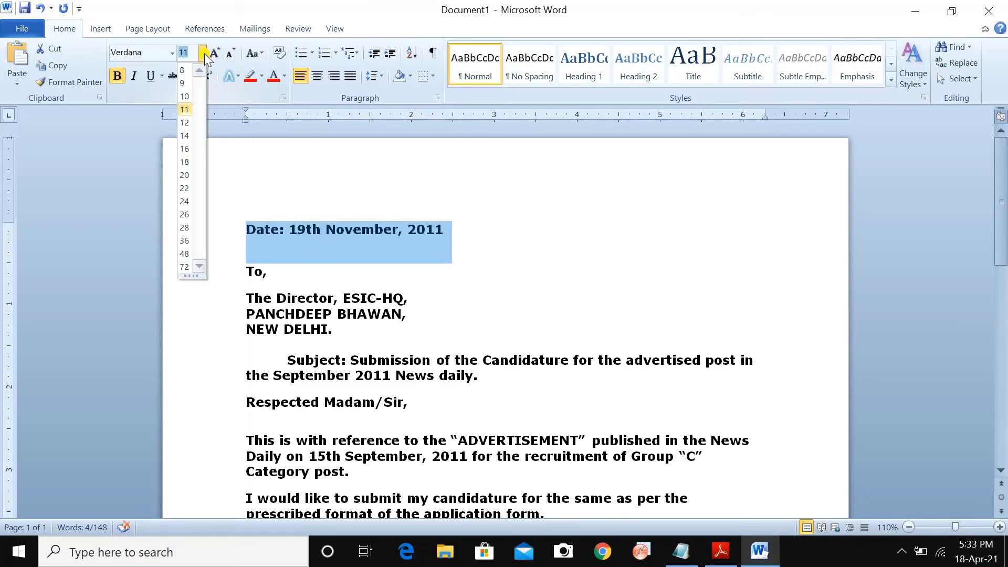
left_click(190, 129)
left_click(259, 293)
Step: Check the font sizes in the PDF guidelines and set the text from the date line through "NEW DELHI." to size 12
key("alt+Tab")
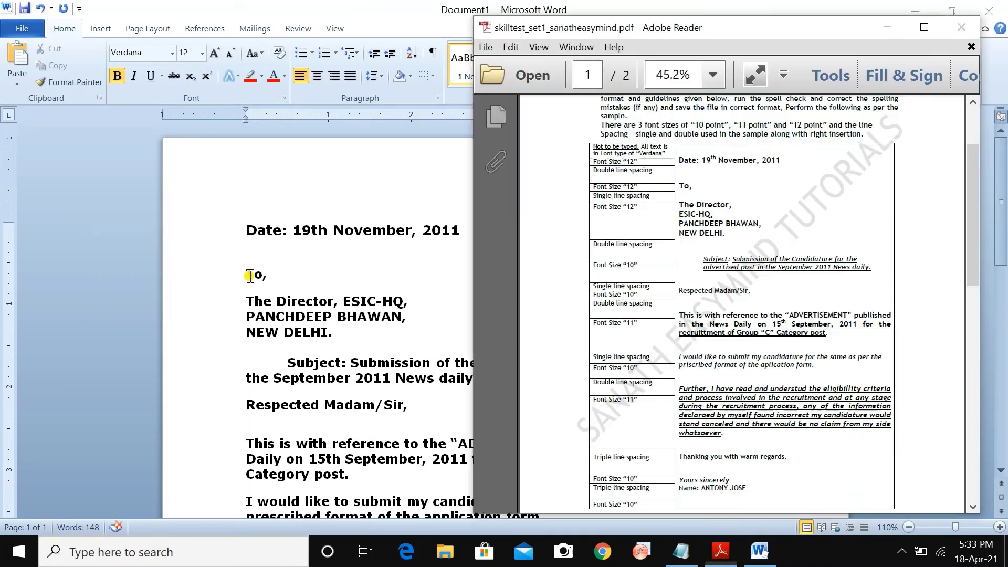
key("super+Up")
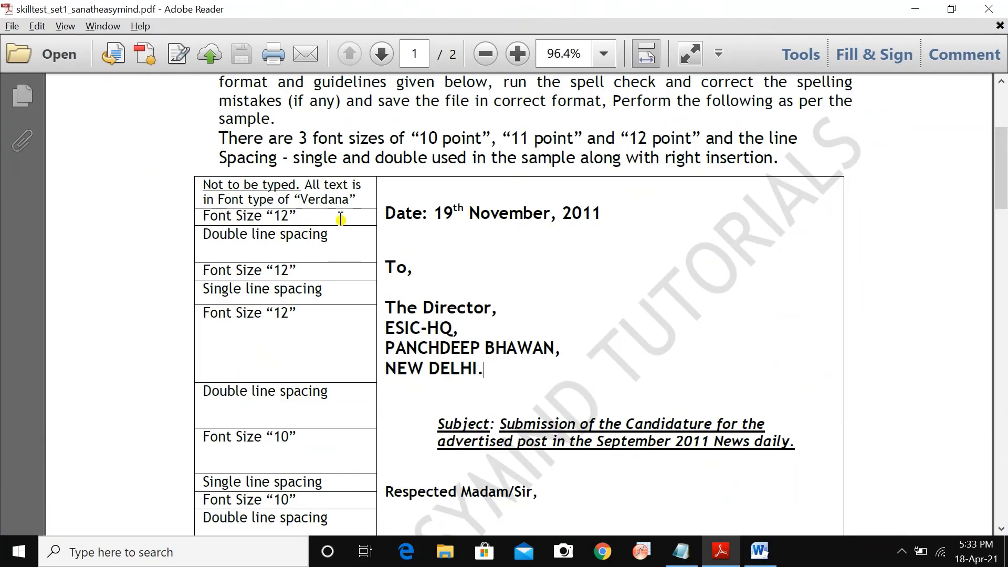
scroll(433, 315, "down", 2)
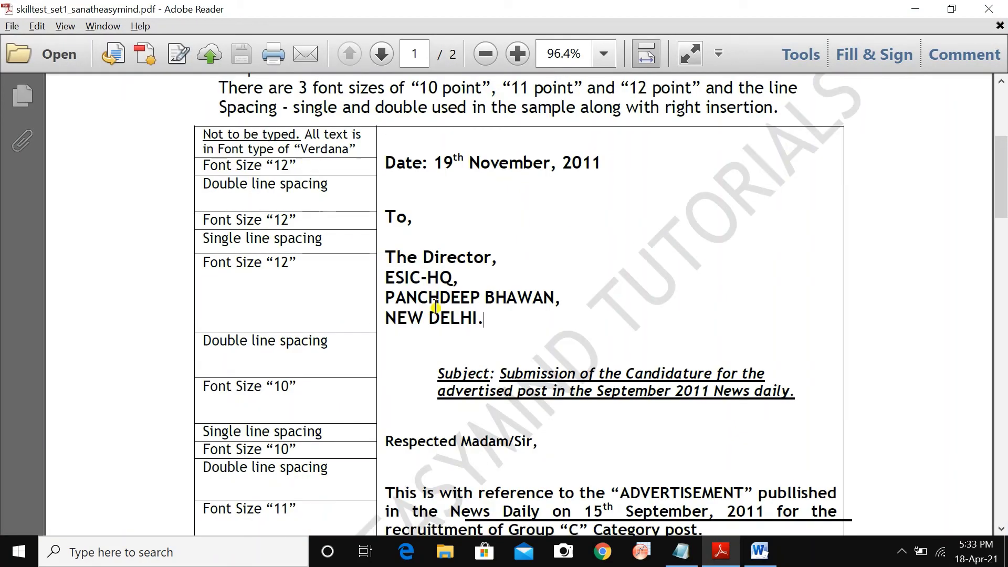
key("alt+Tab")
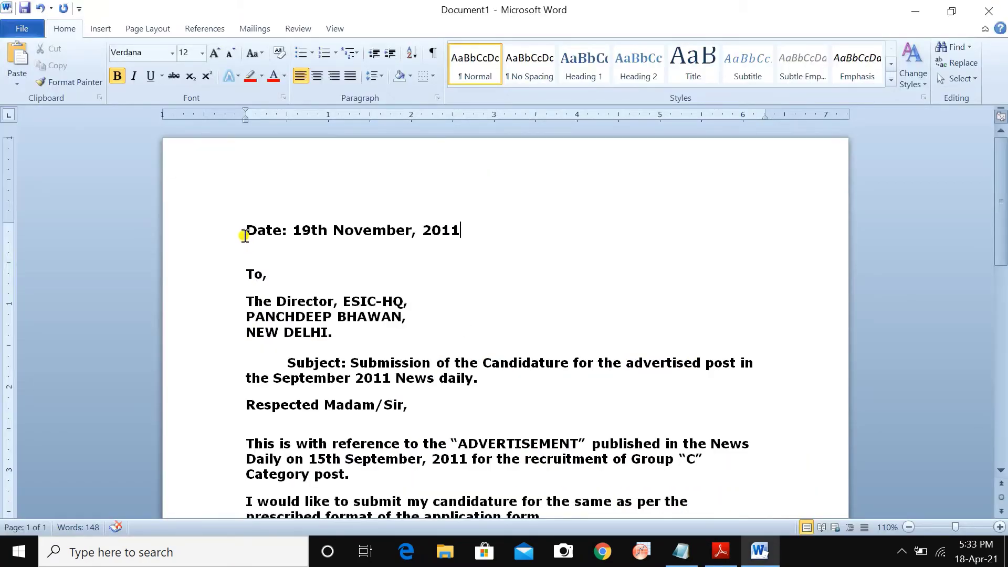
left_click_drag(244, 231, 407, 331)
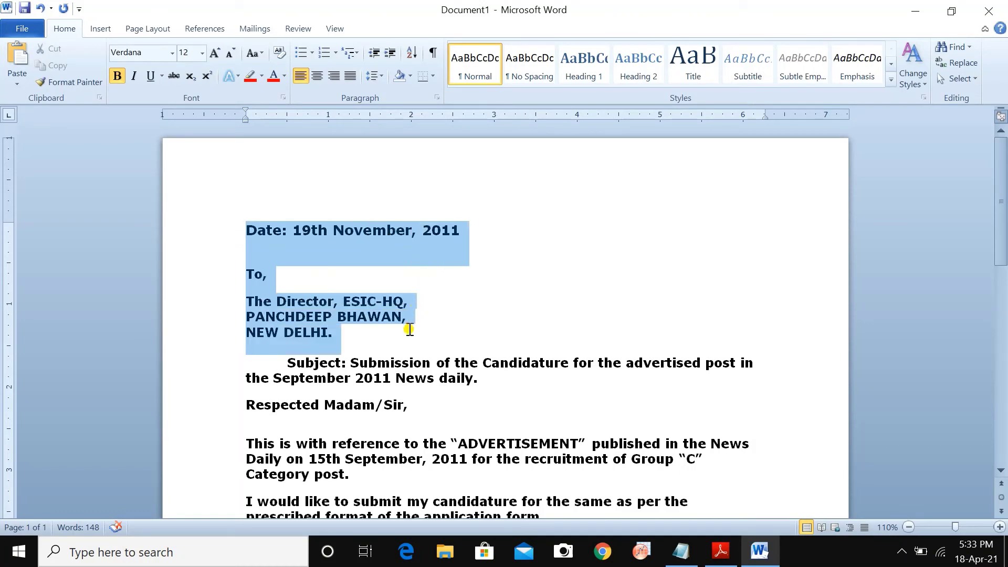
left_click(202, 52)
left_click(184, 122)
left_click(441, 229)
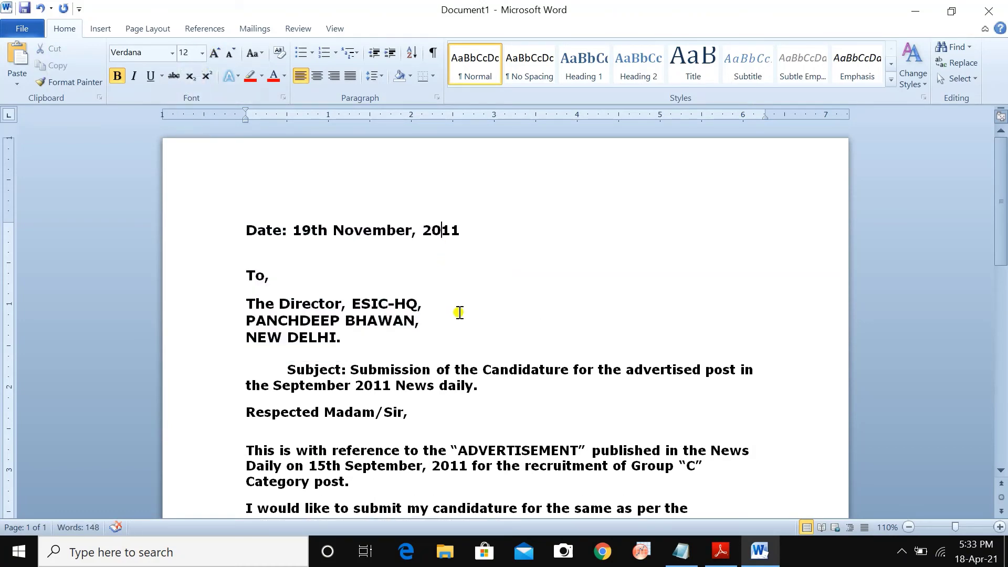
Step: Check the subject line's format in the PDF, then italicize and underline it in the letter and set its font size to 10
scroll(335, 320, "down", 3)
key("alt+Tab")
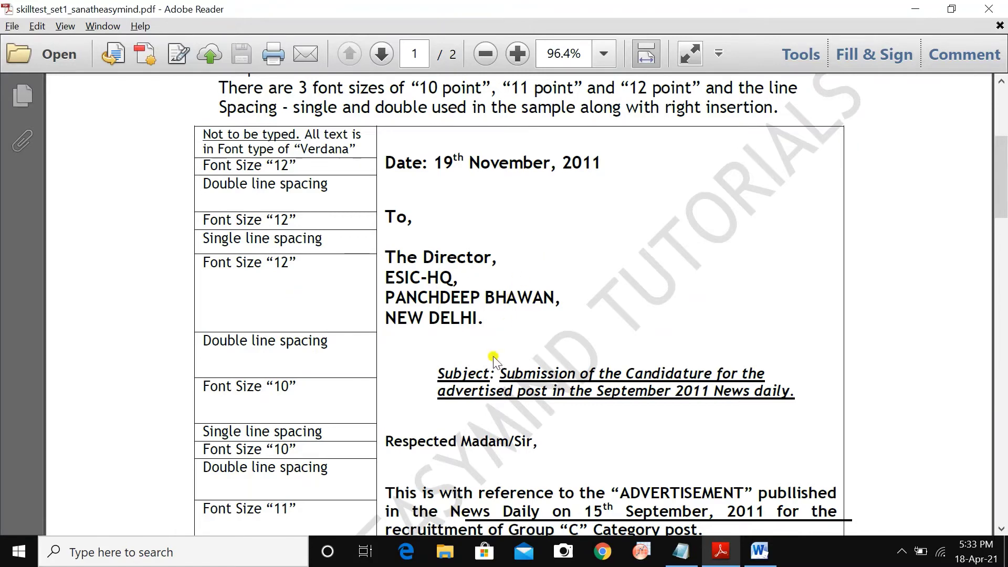
scroll(487, 360, "down", 1)
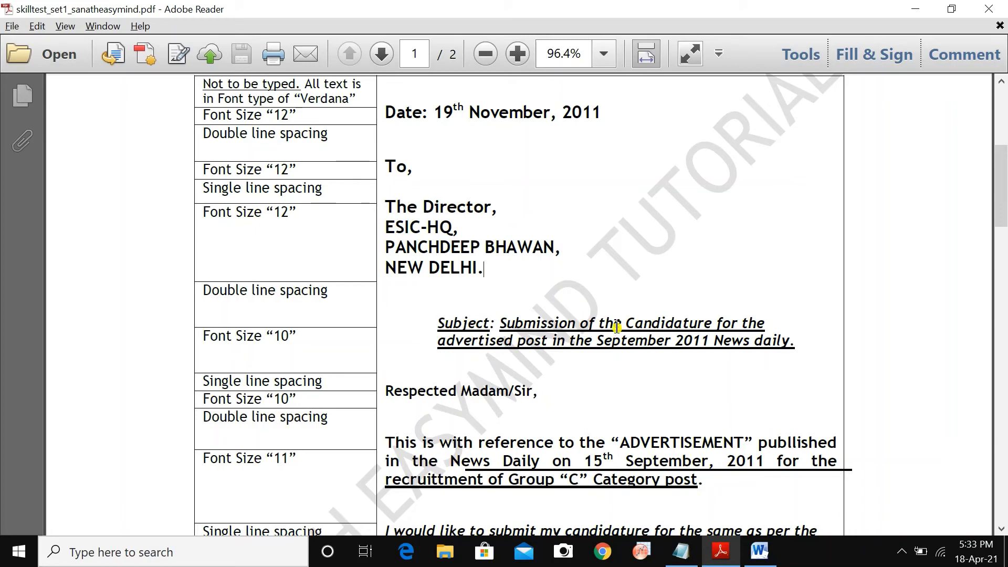
scroll(489, 344, "down", 2)
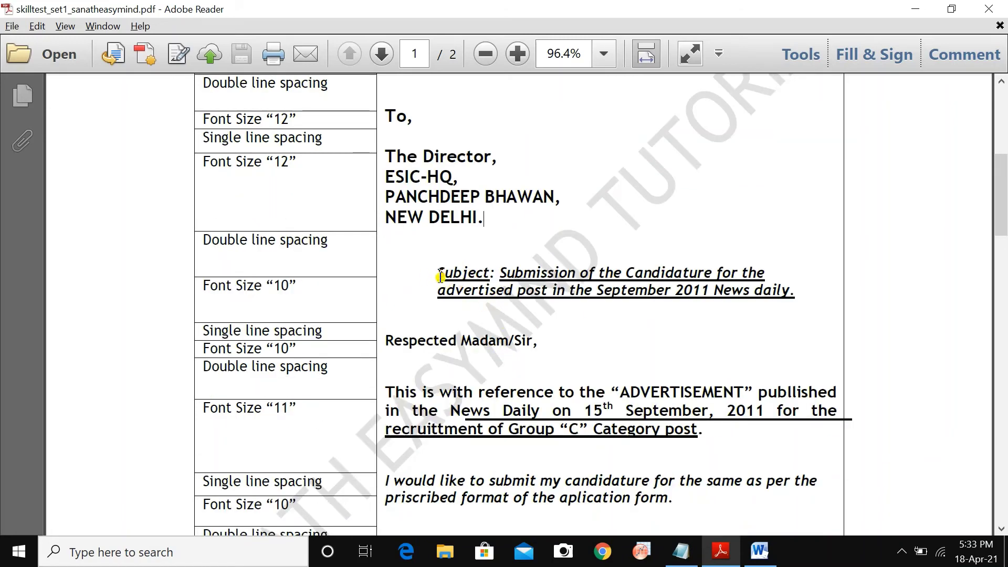
key("alt+Tab")
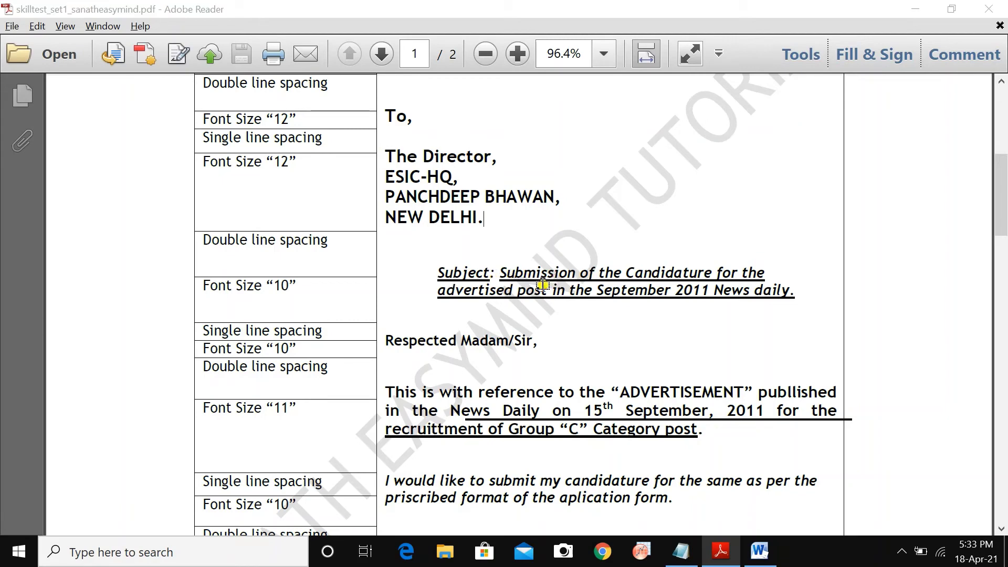
left_click_drag(283, 289, 480, 309)
left_click(134, 76)
left_click(148, 77)
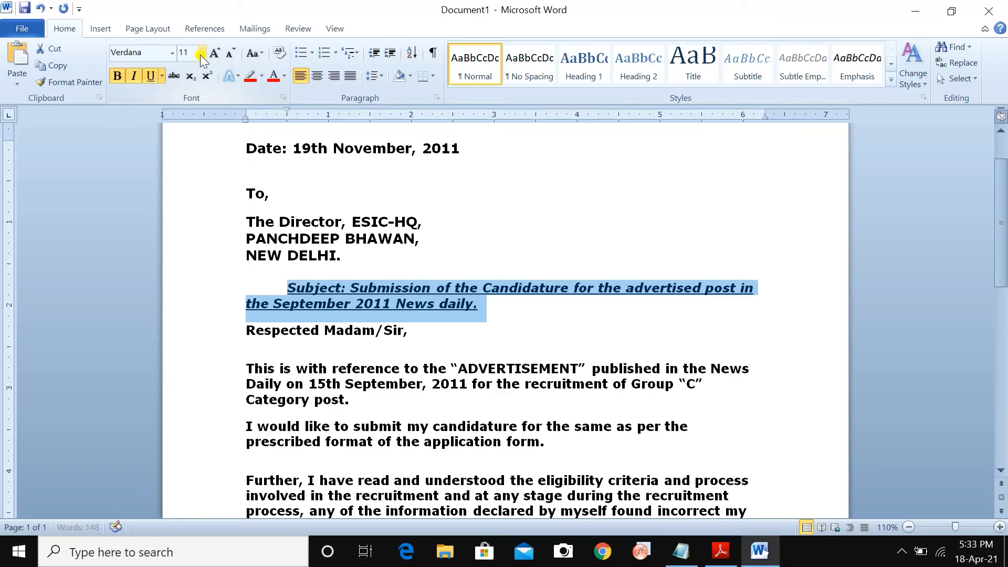
left_click(230, 54)
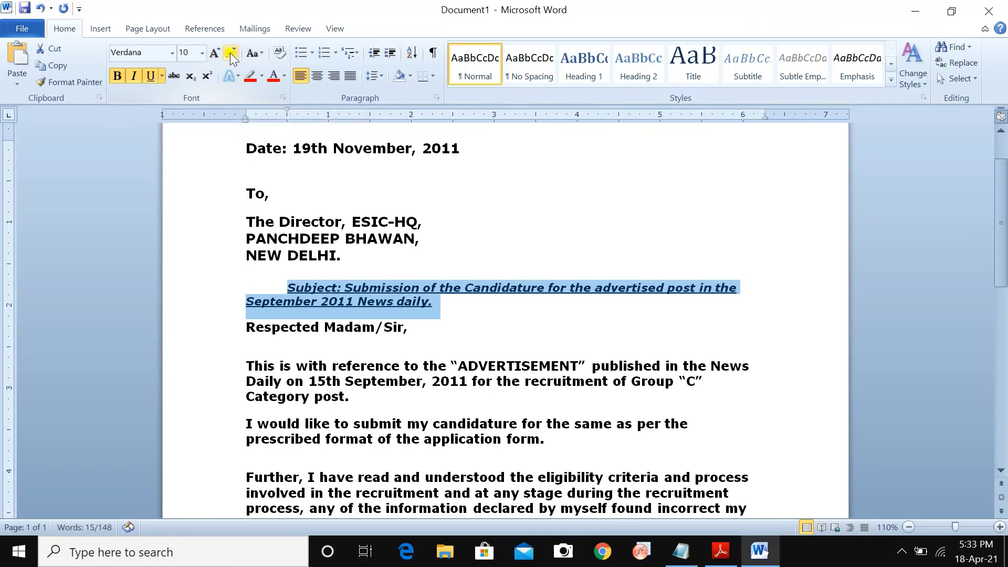
Step: Apply a hanging indent to the subject paragraph so its second line aligns with "Subject:", and compare it with the PDF
left_click(436, 298)
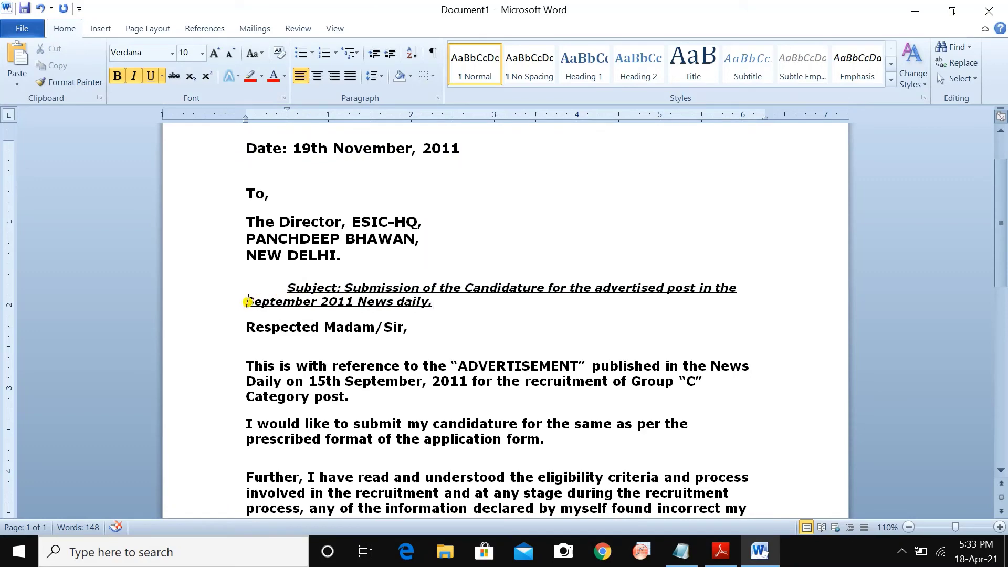
key("ctrl+t")
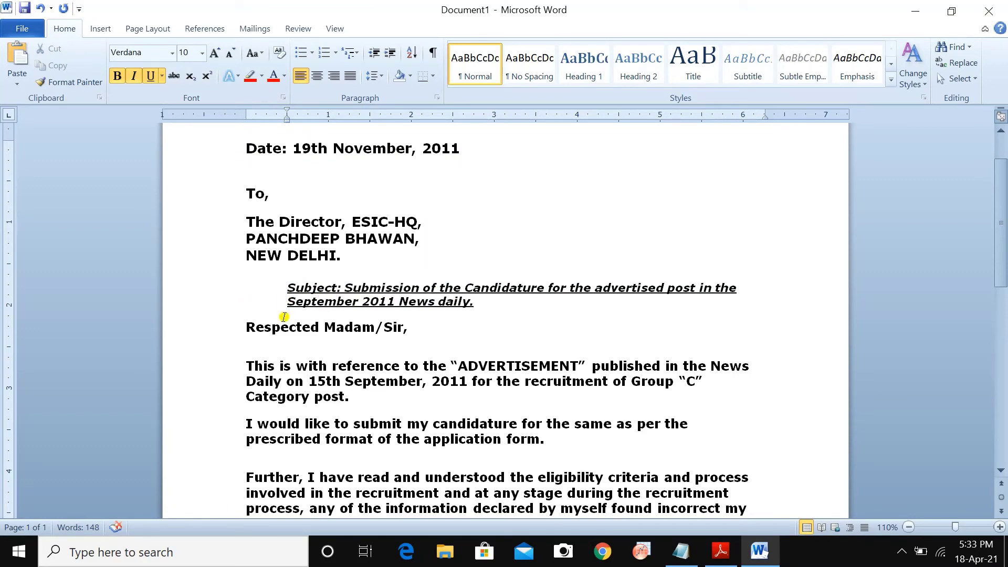
key("alt+Tab")
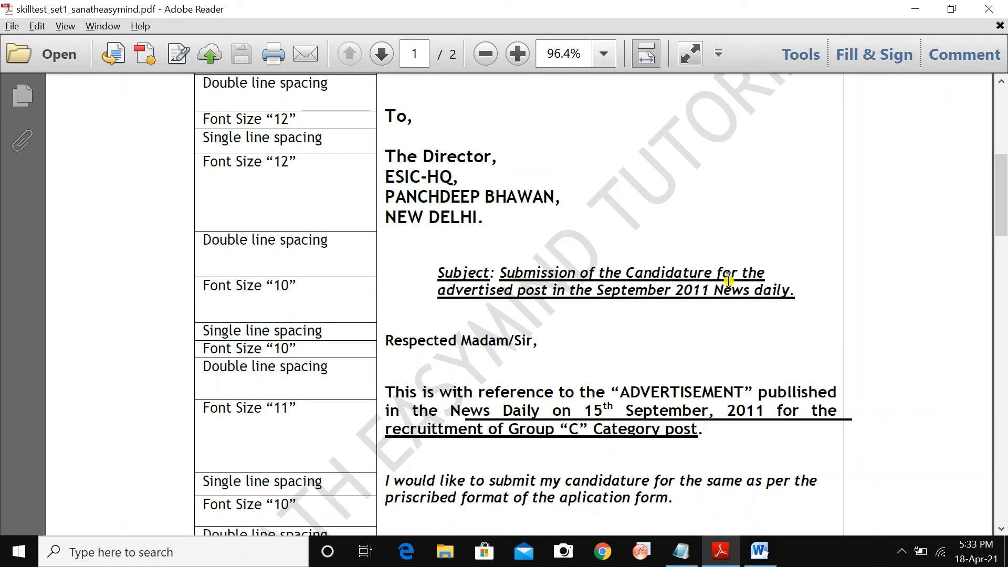
key("alt+Tab")
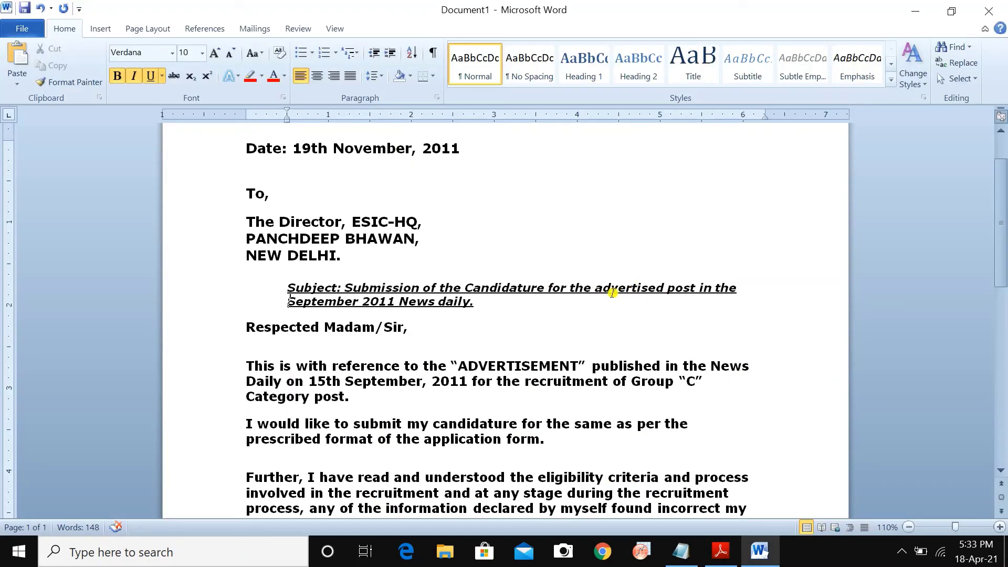
Step: Check the subject's line break in the PDF and try to break the line before "the advertised post"
key("alt+Tab")
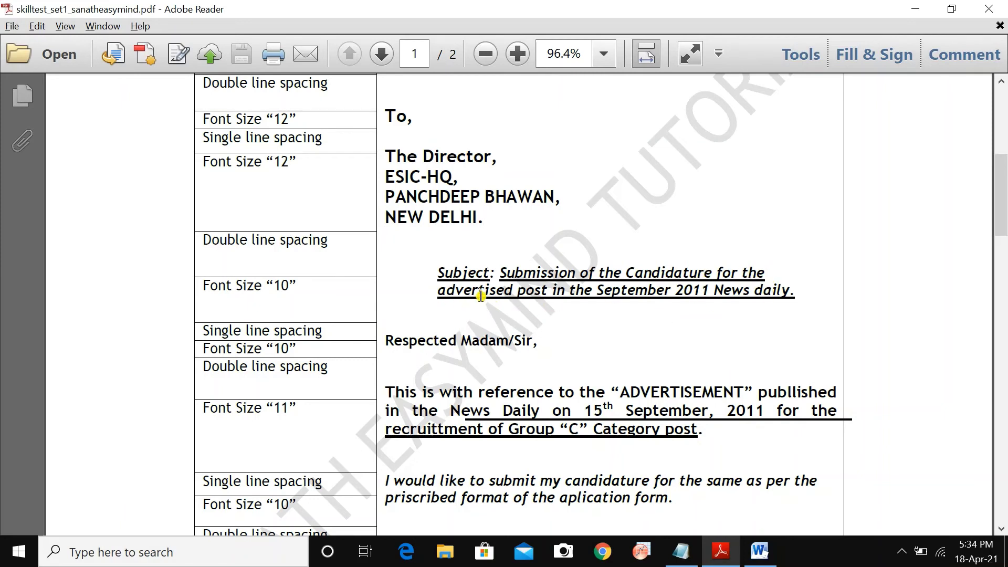
key("alt+Tab")
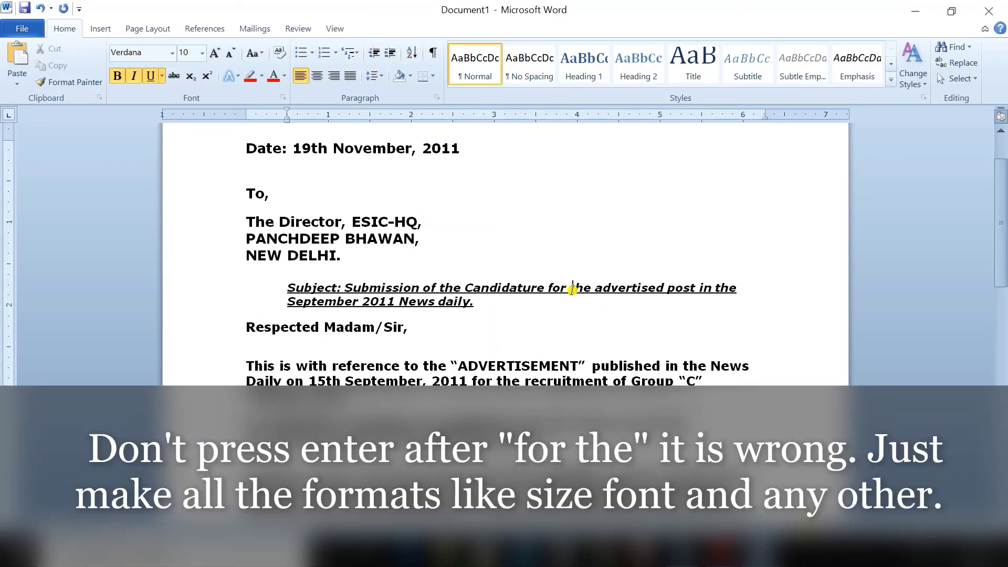
key("Return")
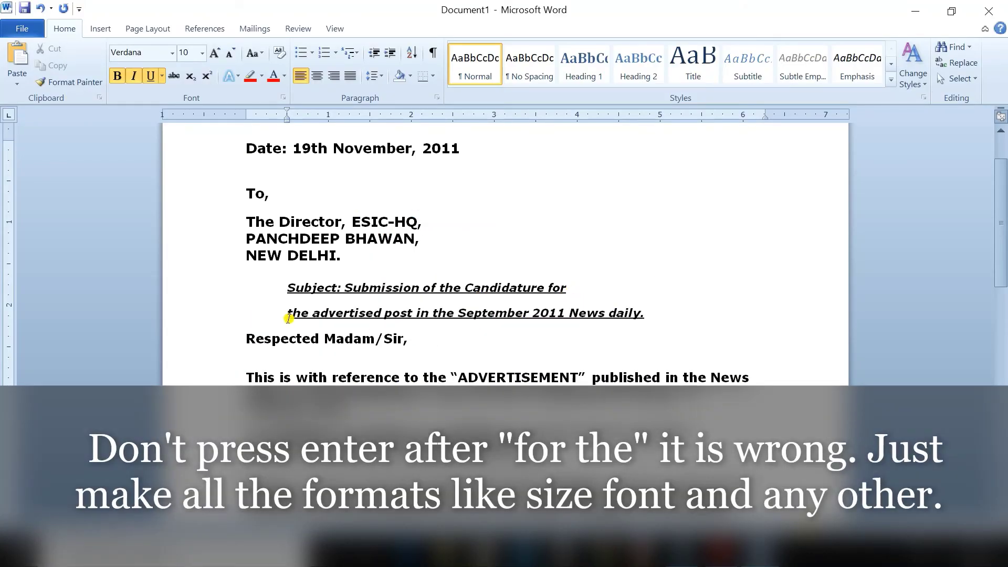
key("BackSpace")
key("BackSpace")
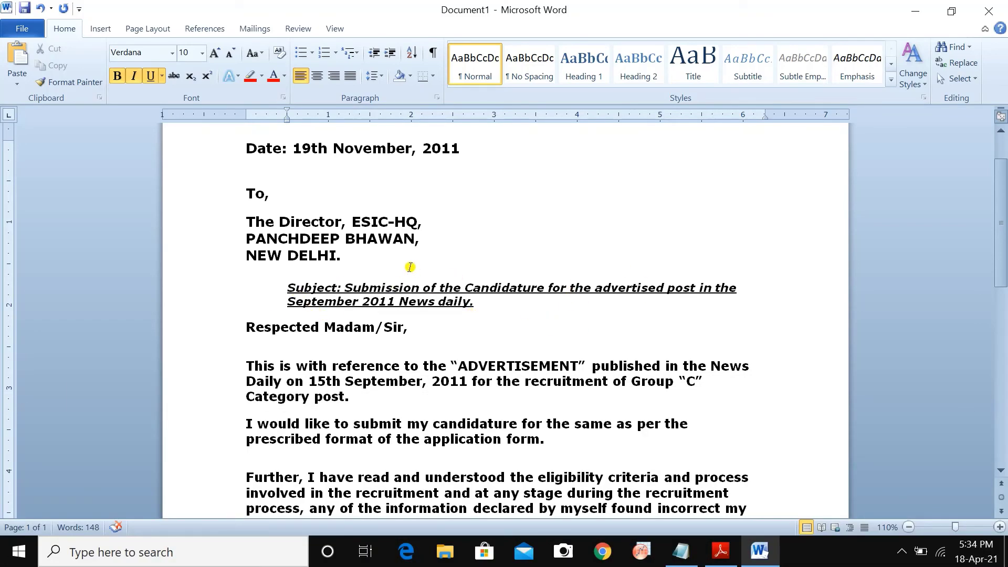
Step: Check the salutation's format in the PDF and set "Respected Madam/Sir," to font size 10
scroll(309, 268, "down", 3)
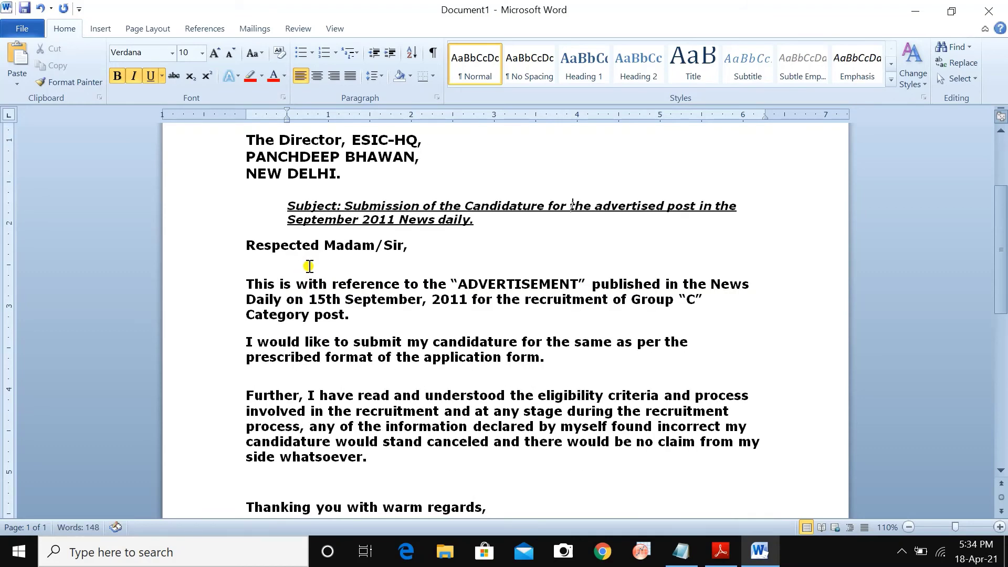
key("alt+Tab")
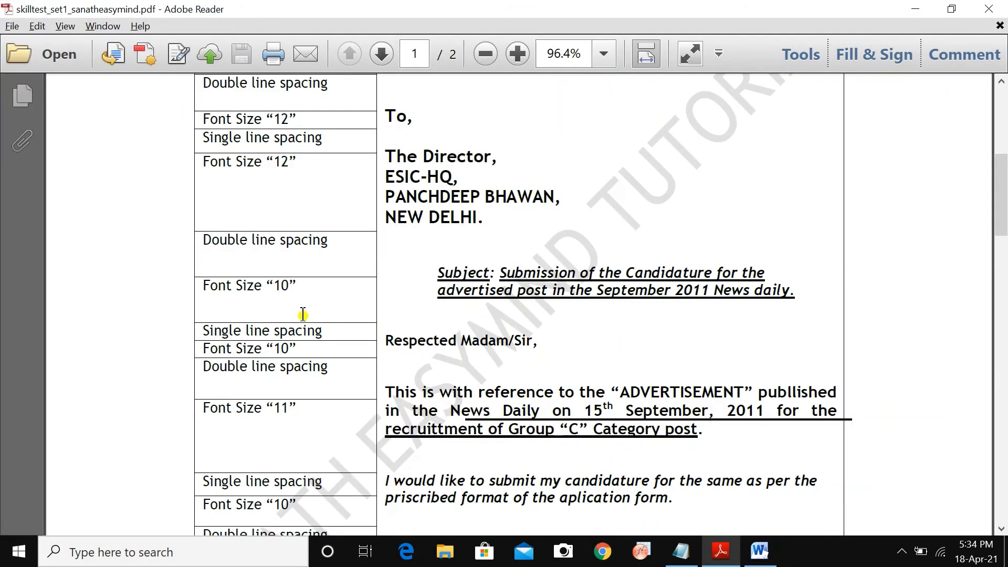
left_click(550, 223)
scroll(475, 299, "down", 2)
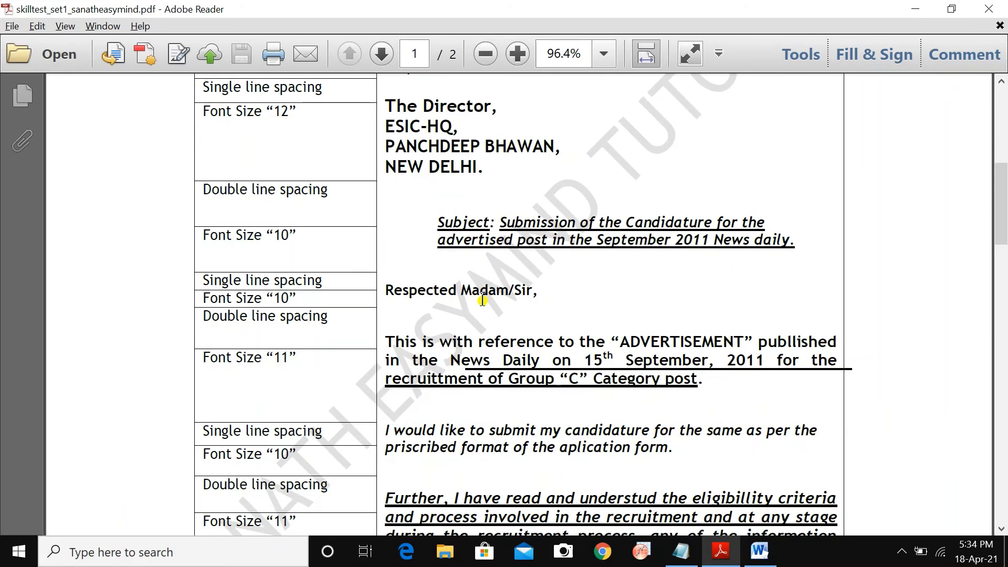
scroll(263, 247, "down", 2)
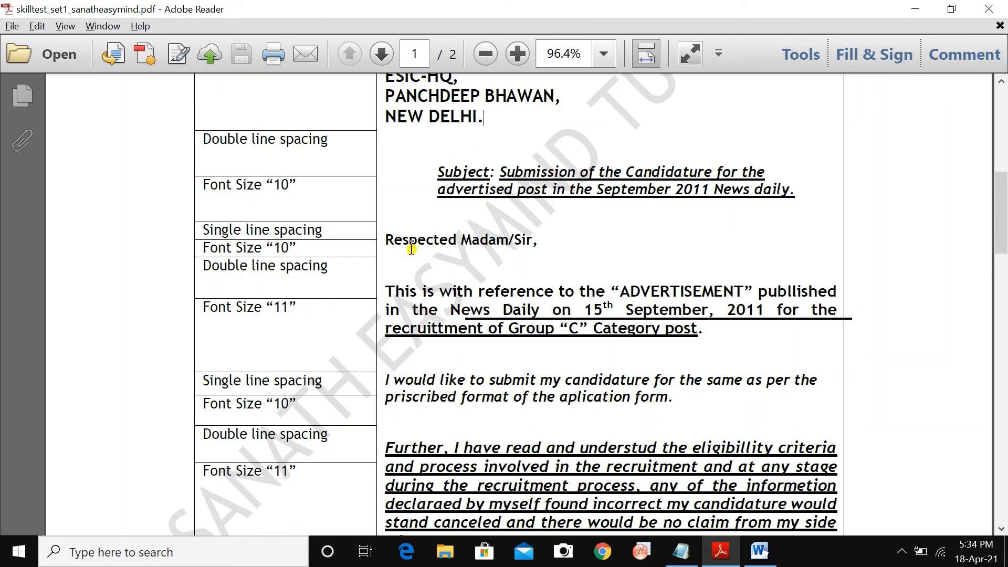
key("alt+Tab")
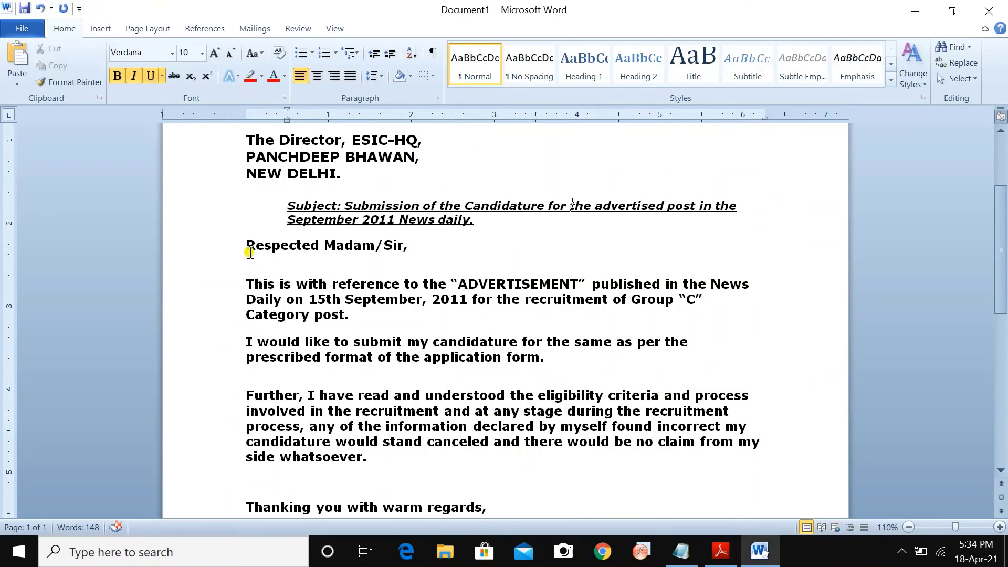
left_click_drag(249, 245, 416, 251)
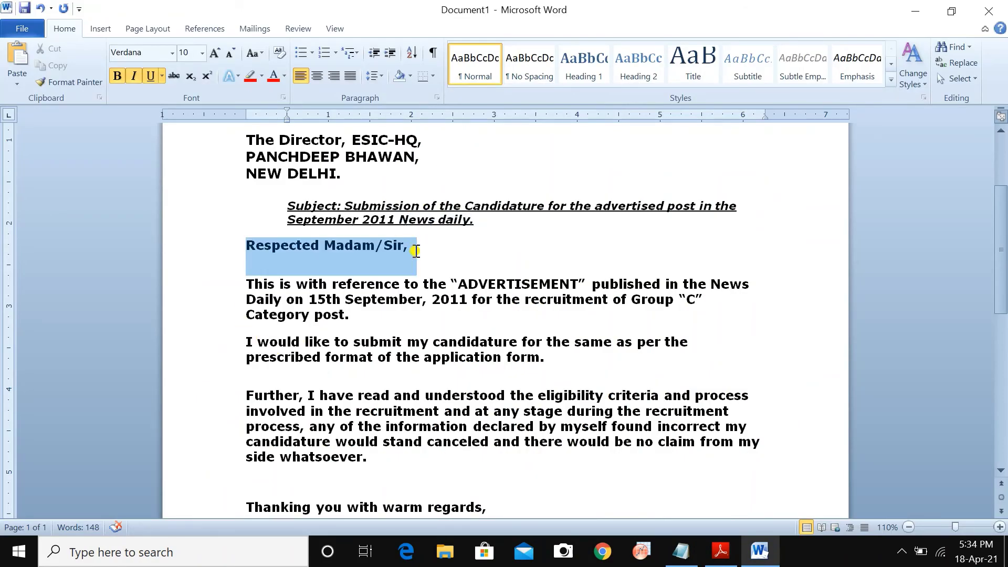
left_click(231, 53)
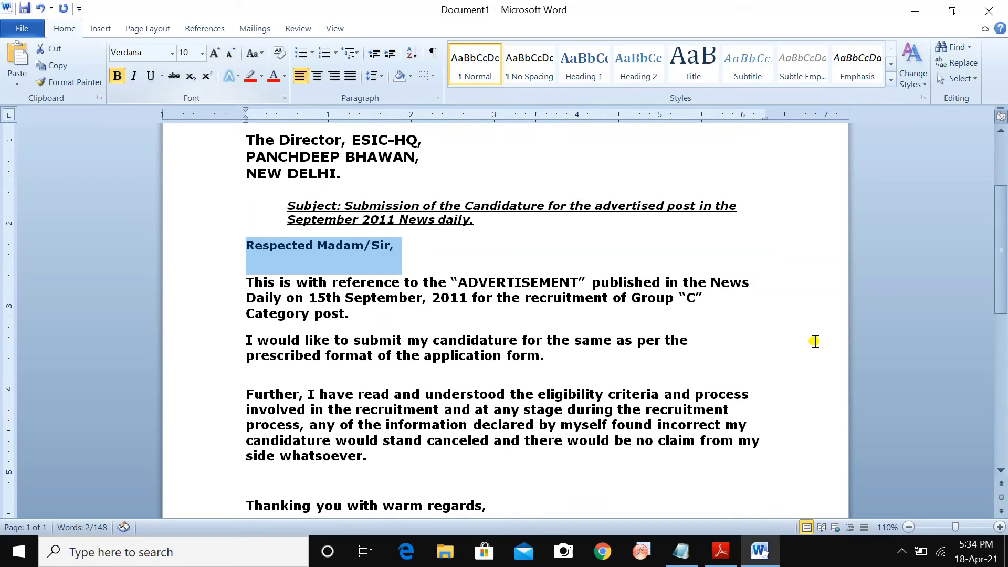
Step: Check the first body paragraph in the PDF and underline its text from "News Daily" through "Category post."
left_click(908, 527)
key("alt+Tab")
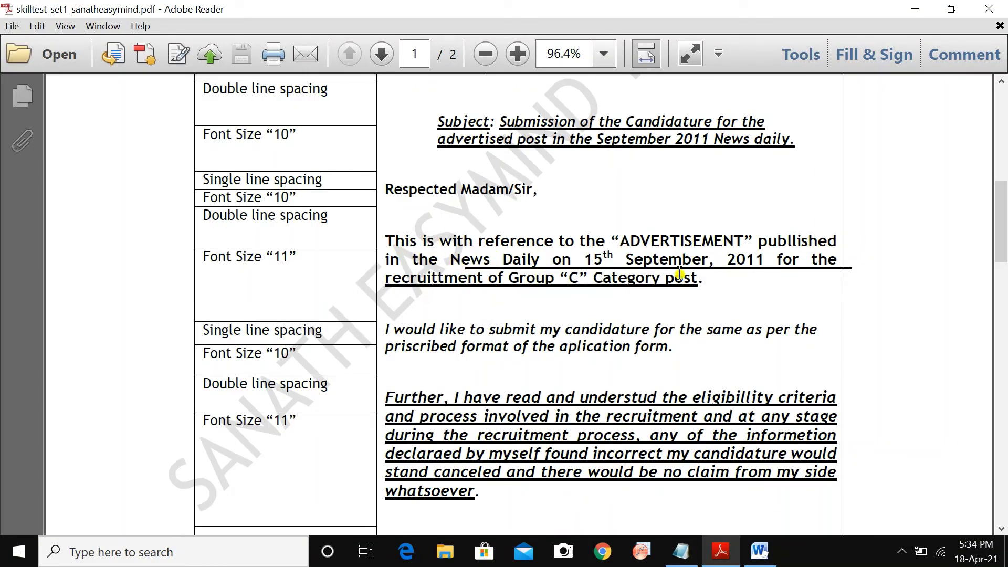
key("alt+Tab")
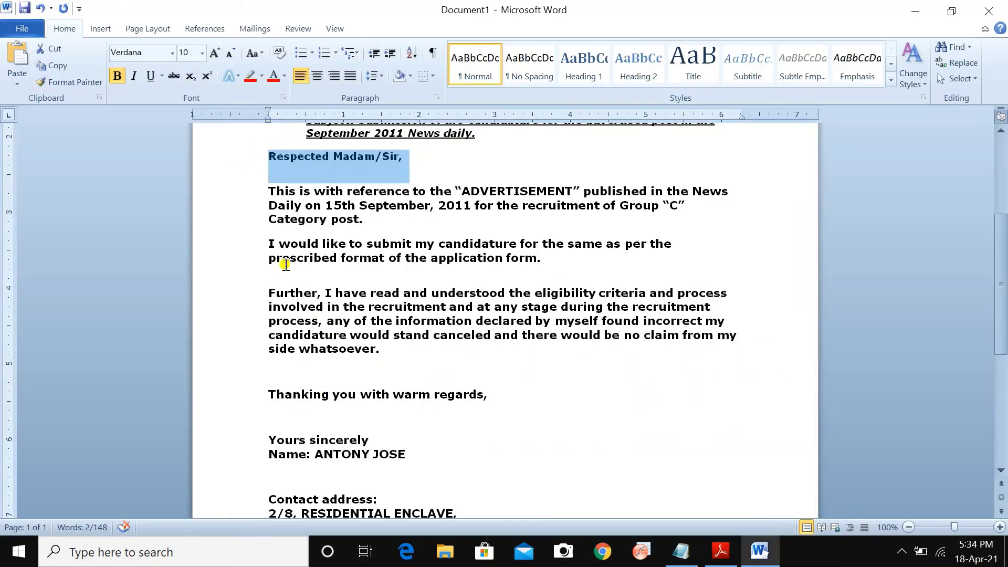
left_click_drag(268, 192, 368, 221)
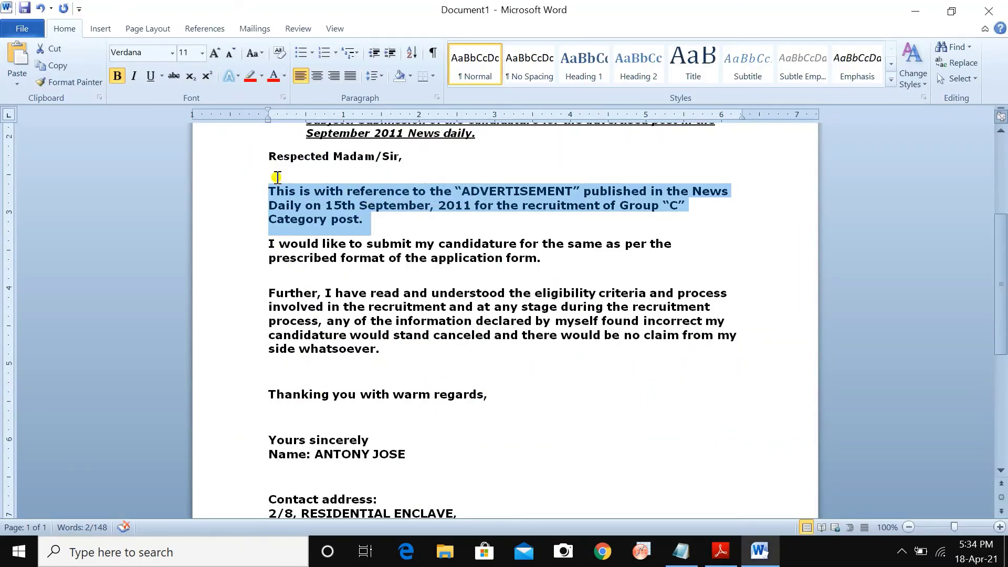
left_click(417, 220)
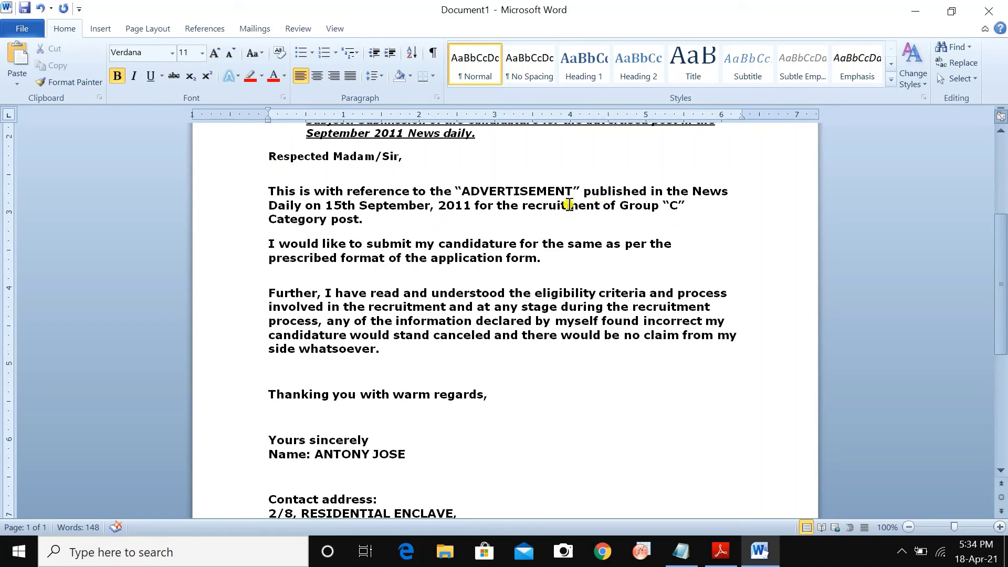
left_click_drag(693, 194, 359, 229)
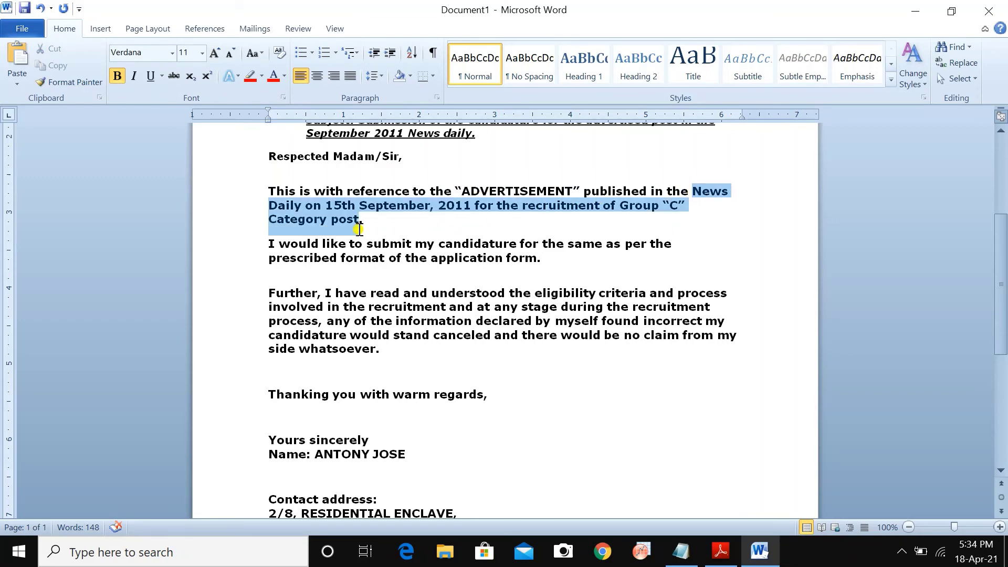
left_click(149, 77)
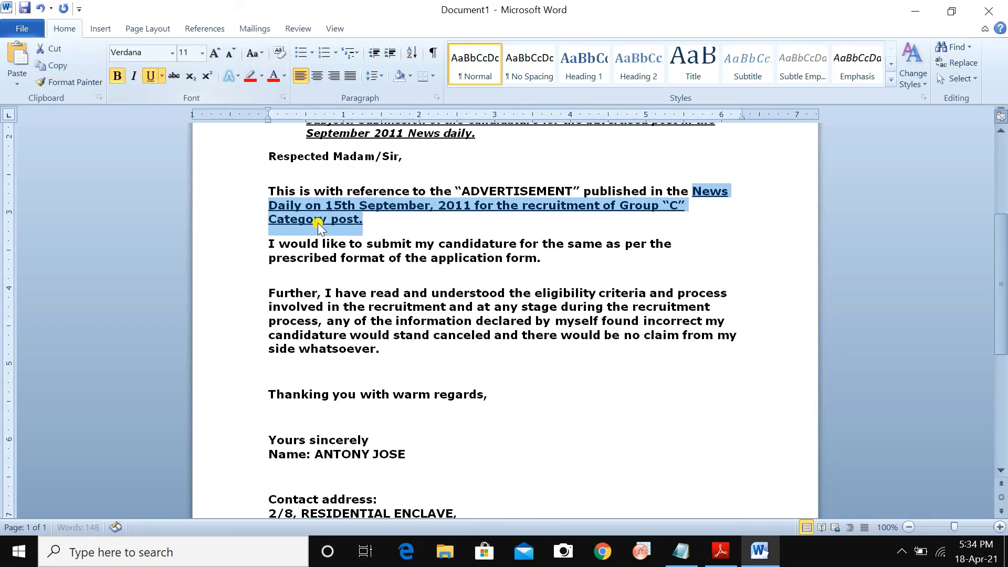
Step: Following the PDF, italicize the "I would like to submit my candidature" paragraph and set its font size to 10
key("alt+Tab")
scroll(573, 390, "down", 2)
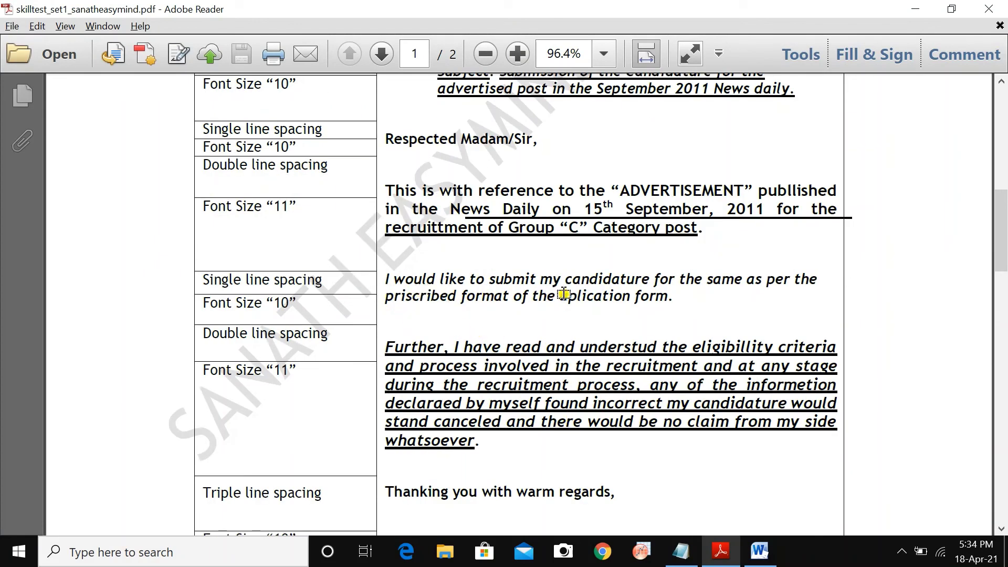
key("alt+Tab")
left_click_drag(270, 238, 543, 269)
left_click(138, 77)
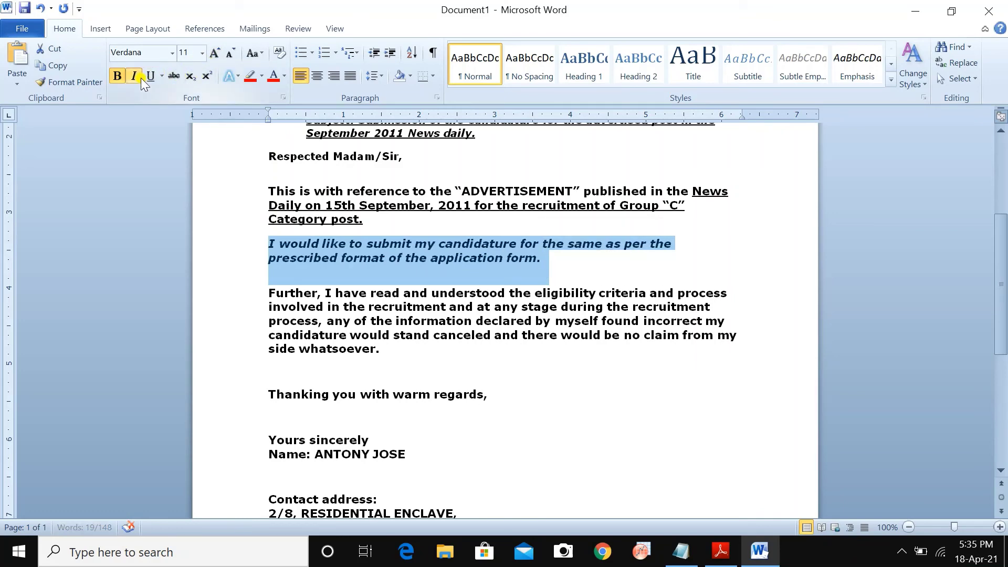
key("alt+Tab")
scroll(430, 349, "down", 2)
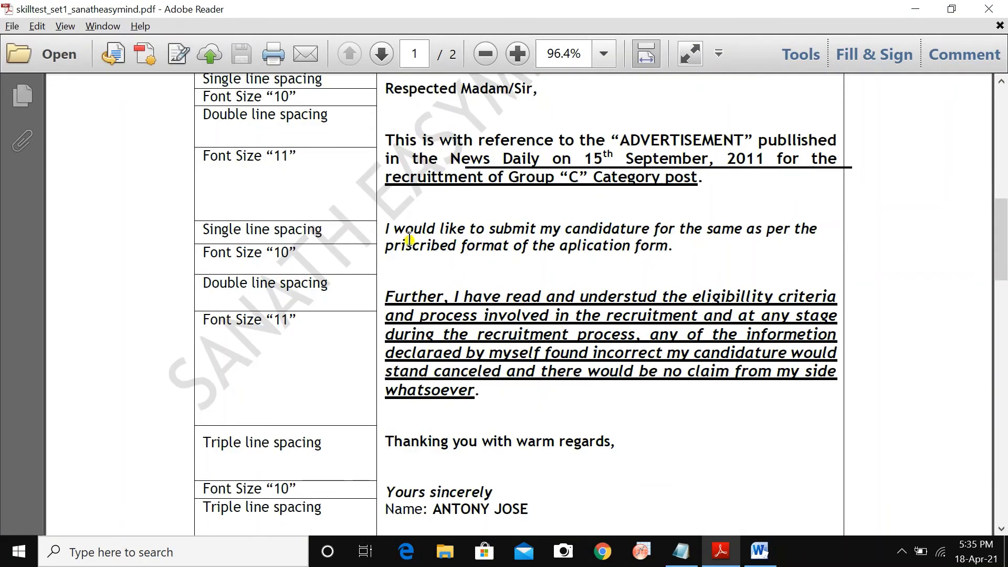
key("alt+Tab")
left_click(232, 53)
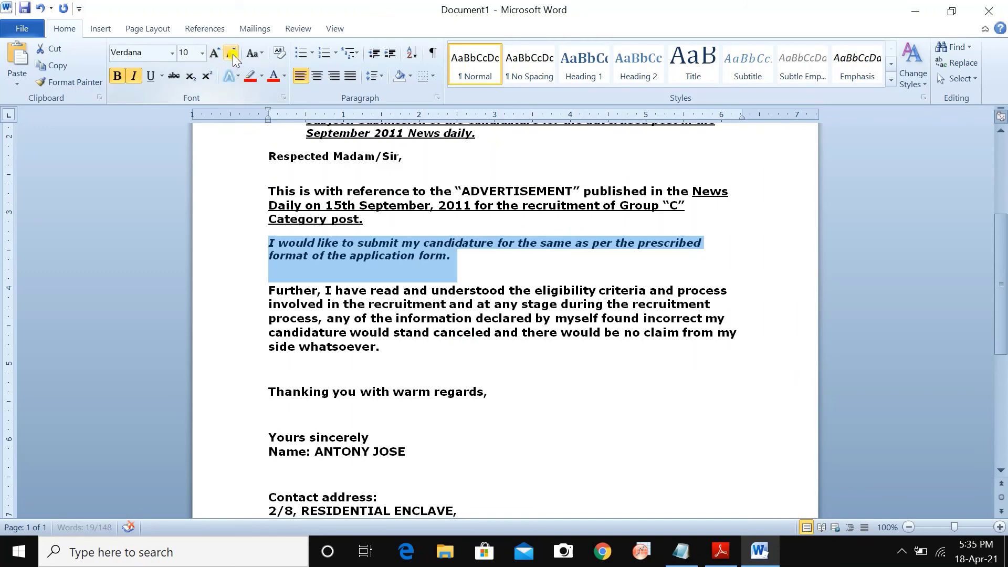
Step: Check the "Further, I have read and understood" paragraph in the PDF and make it italic and underlined in the letter
key("alt+Tab")
scroll(434, 332, "down", 2)
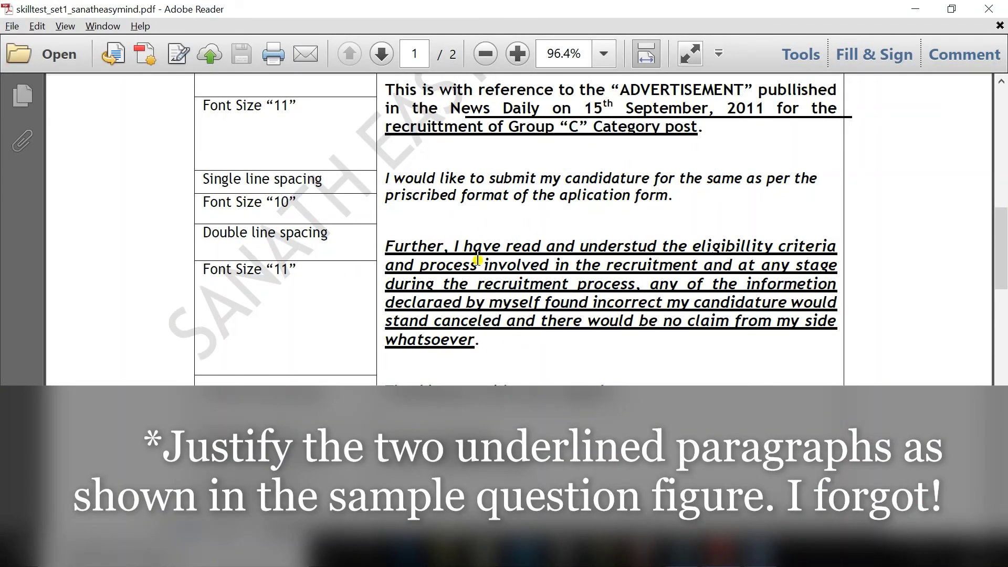
key("alt+Tab")
key("alt+Tab")
key("alt+Tab")
left_click_drag(264, 291, 386, 370)
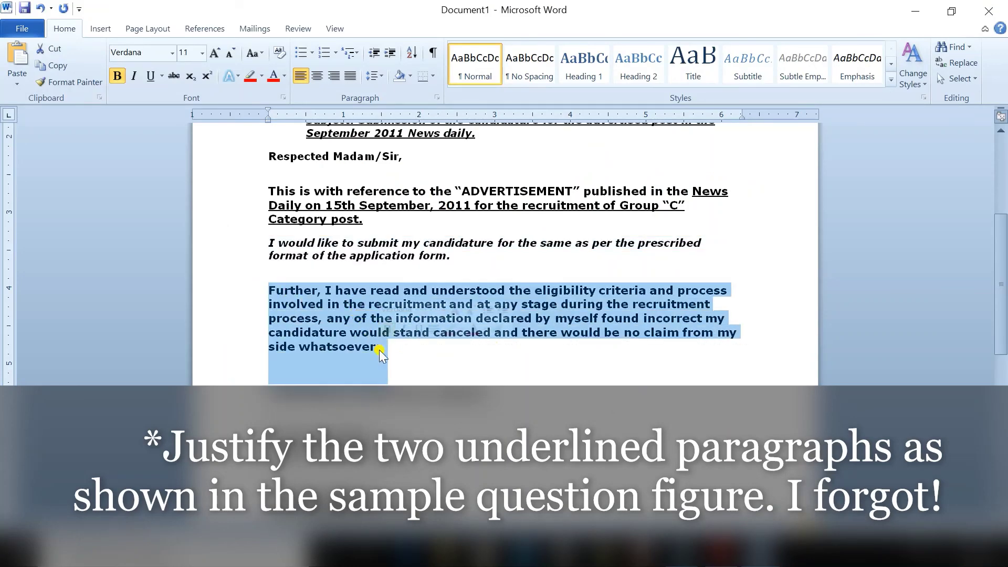
left_click(133, 76)
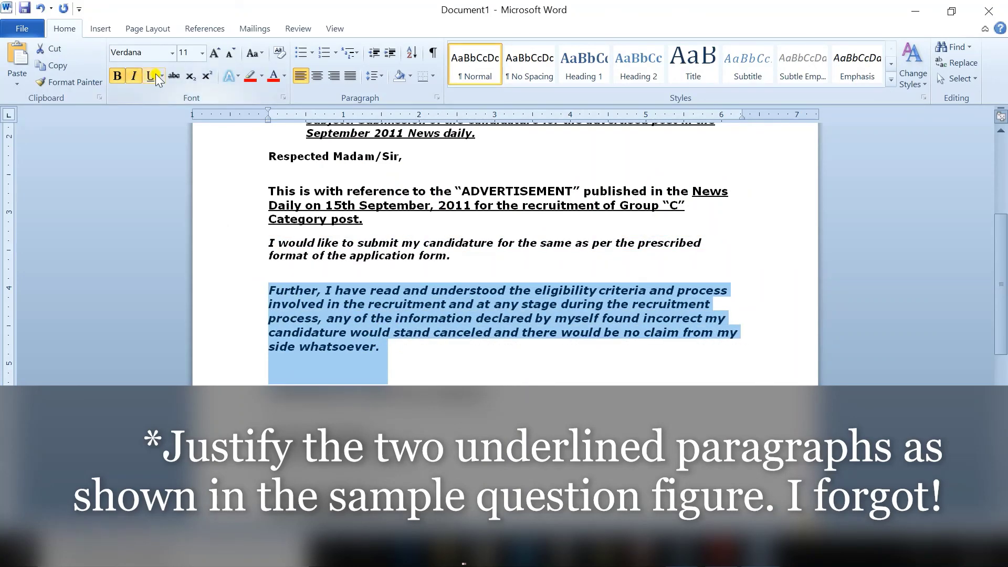
left_click(155, 76)
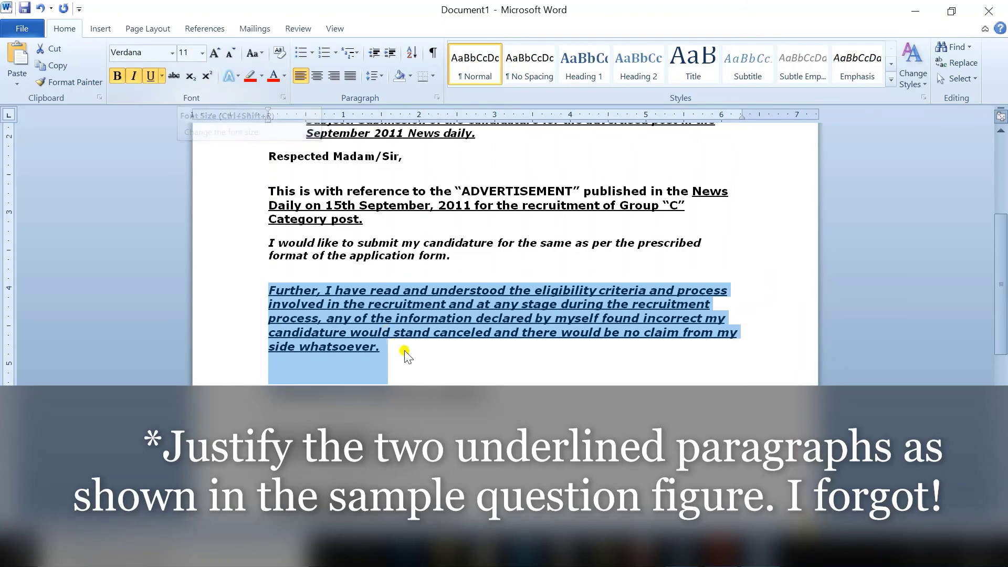
Step: Check the closing lines in the PDF and set "Thanking you with warm regards," to font size 10
key("alt+Tab")
scroll(441, 388, "down", 3)
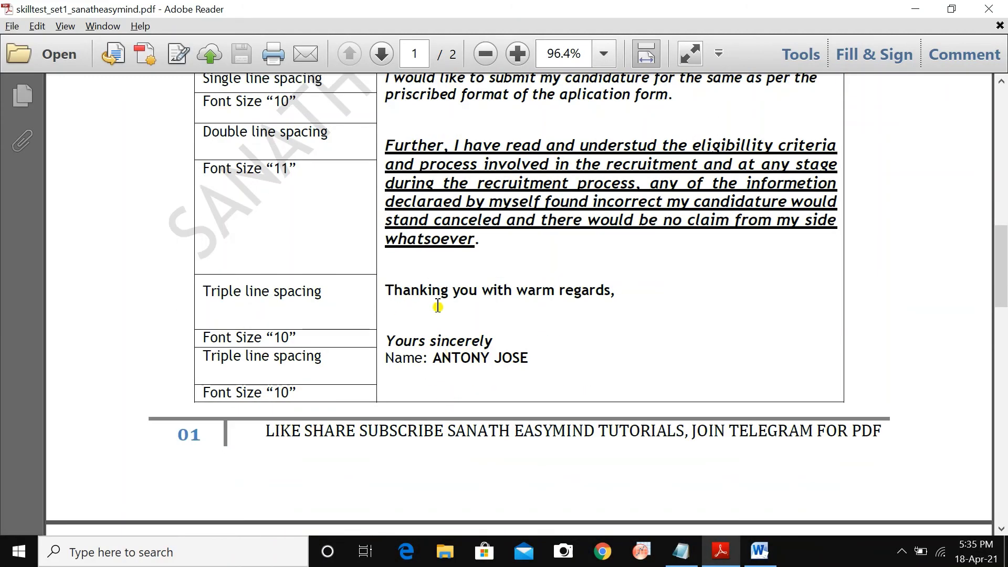
scroll(446, 286, "down", 2)
key("alt+Tab")
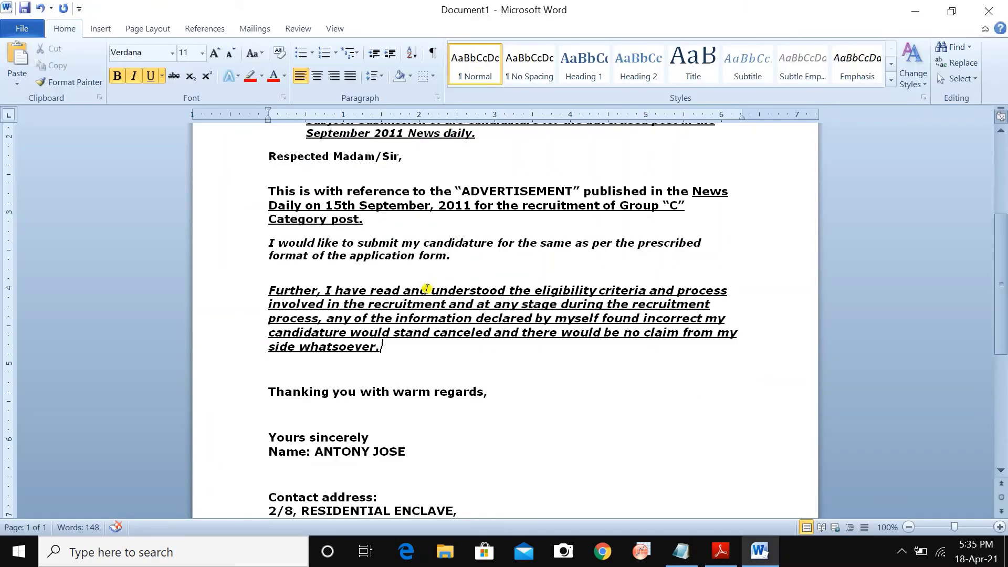
key("alt+Tab")
key("alt+Tab")
left_click_drag(268, 391, 488, 393)
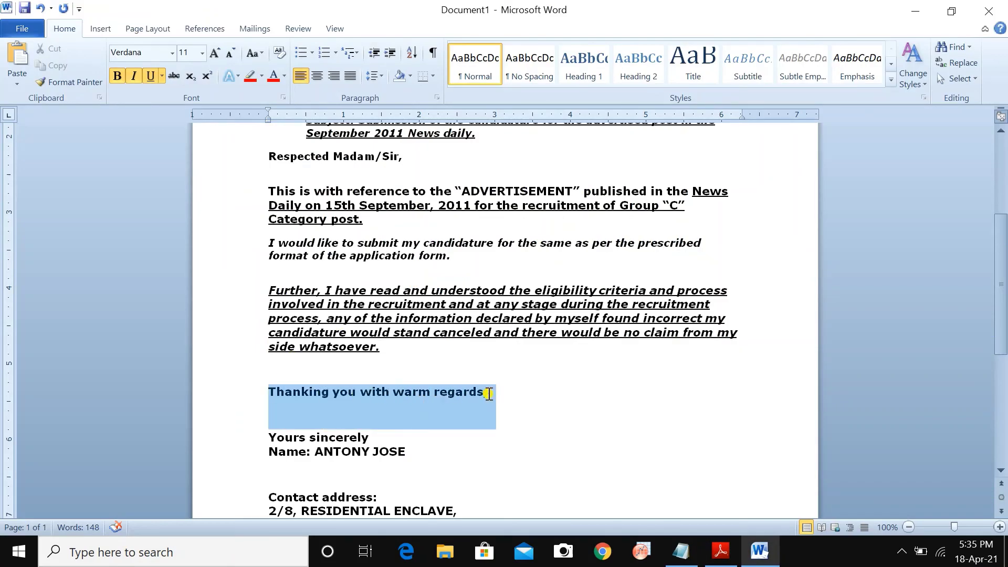
left_click(231, 54)
left_click(627, 382)
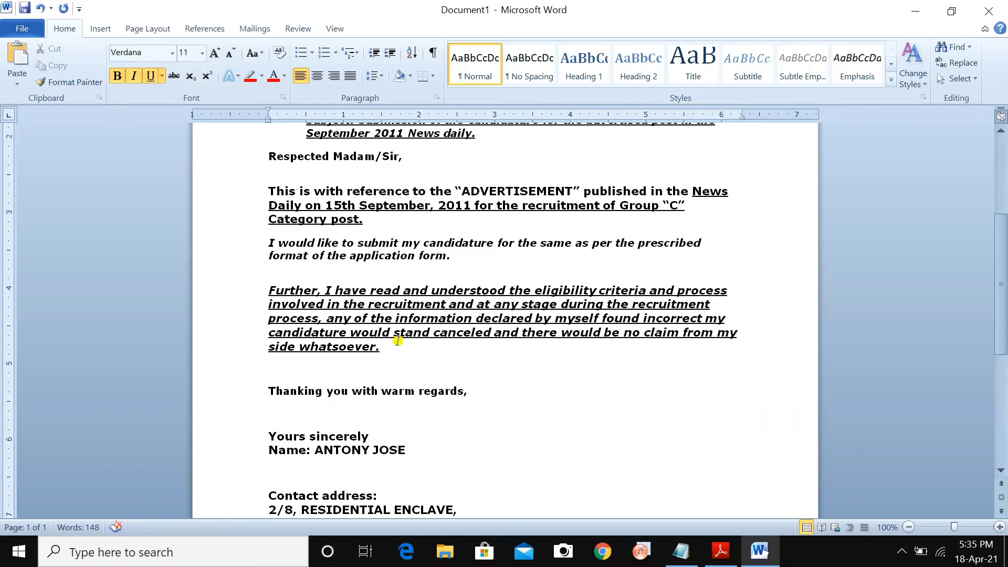
Step: Check the closing lines in the PDF and italicize "Yours sincerely" in the letter
scroll(398, 340, "down", 3)
left_click_drag(480, 319, 263, 322)
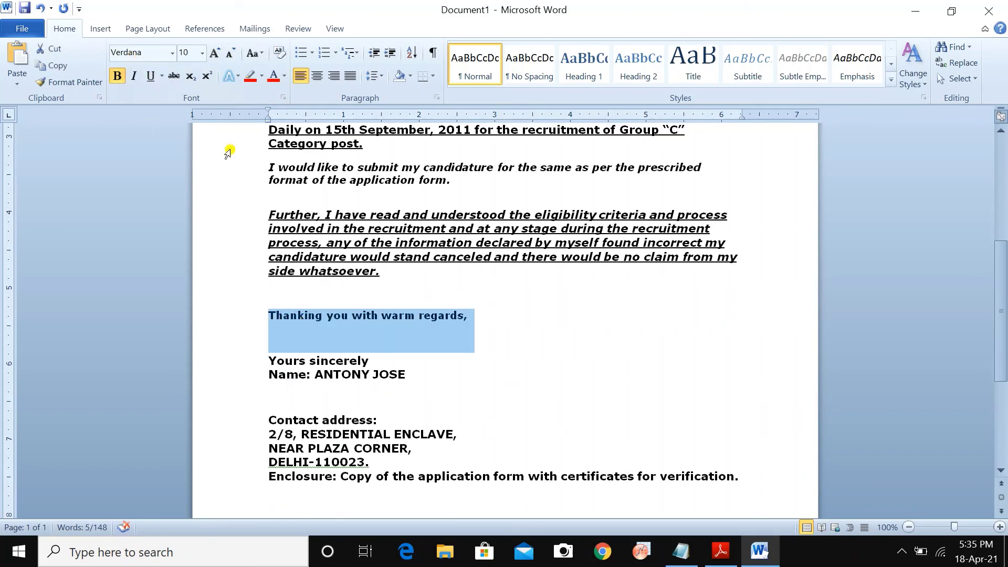
key("alt+Tab")
scroll(517, 296, "down", 1)
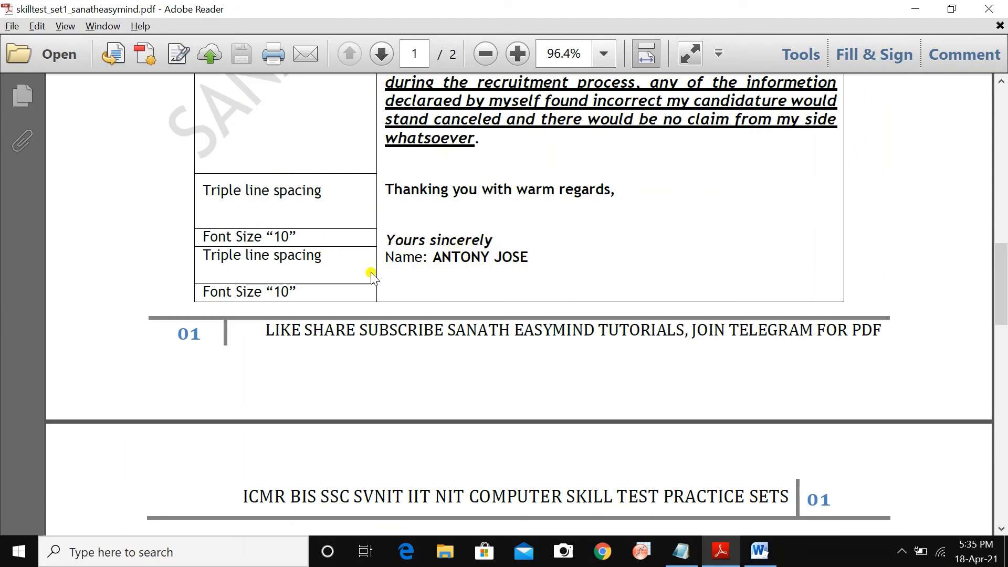
key("alt+Tab")
scroll(367, 335, "down", 2)
scroll(333, 381, "down", 2)
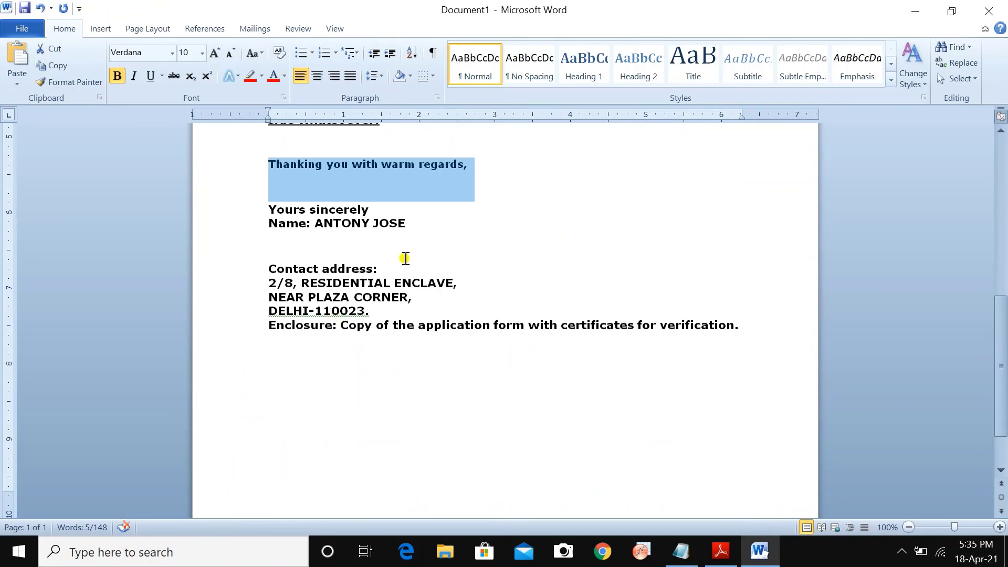
left_click_drag(374, 210, 411, 225)
left_click(283, 189)
Step: Set the font size of the "Yours sincerely" and "Name:" lines to 10
left_click(405, 223)
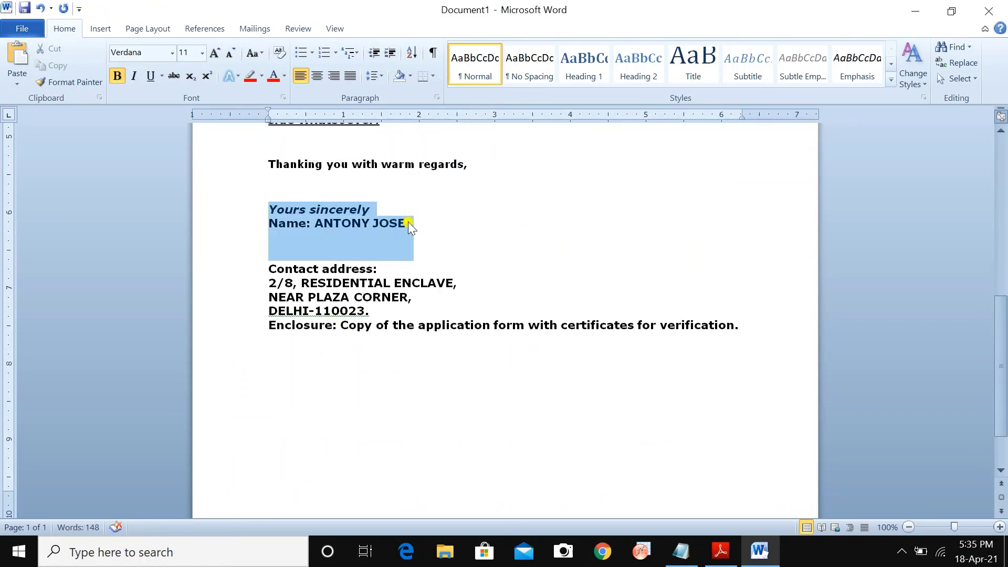
left_click(230, 54)
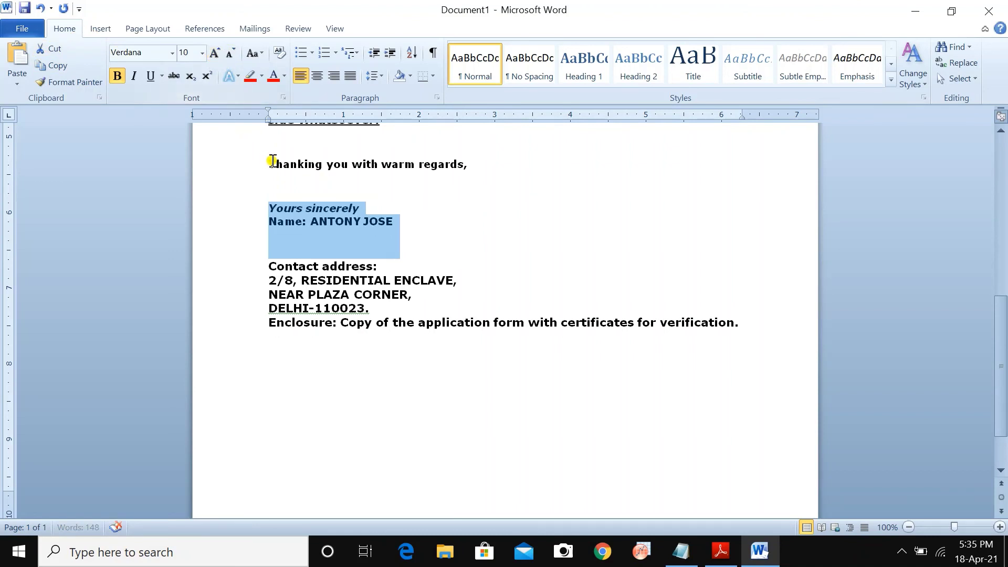
left_click_drag(270, 162, 473, 181)
left_click(553, 171)
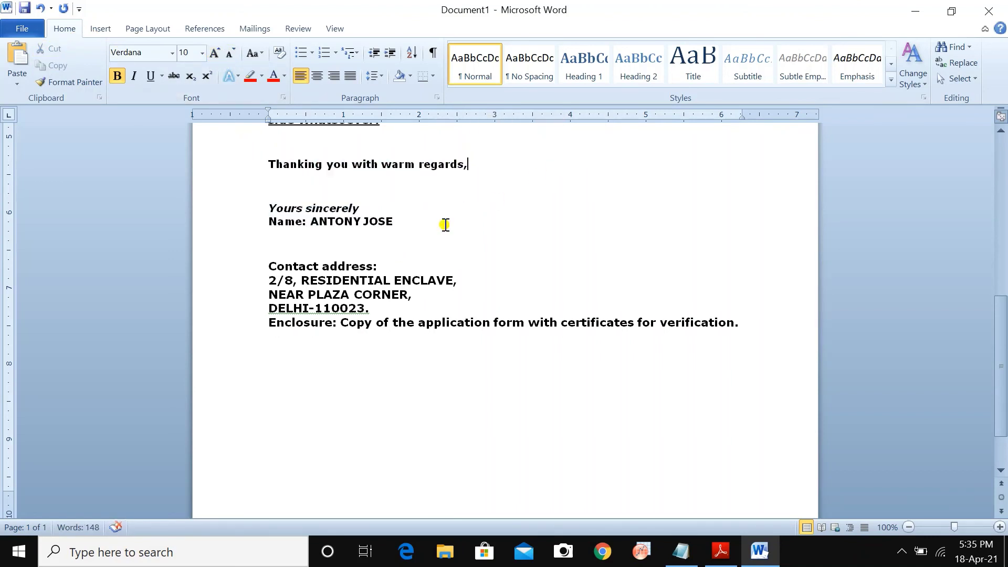
Step: Check the name line's style in the PDF and remove bold from the "Name:" label in the letter
key("alt+Tab")
scroll(473, 252, "down", 2)
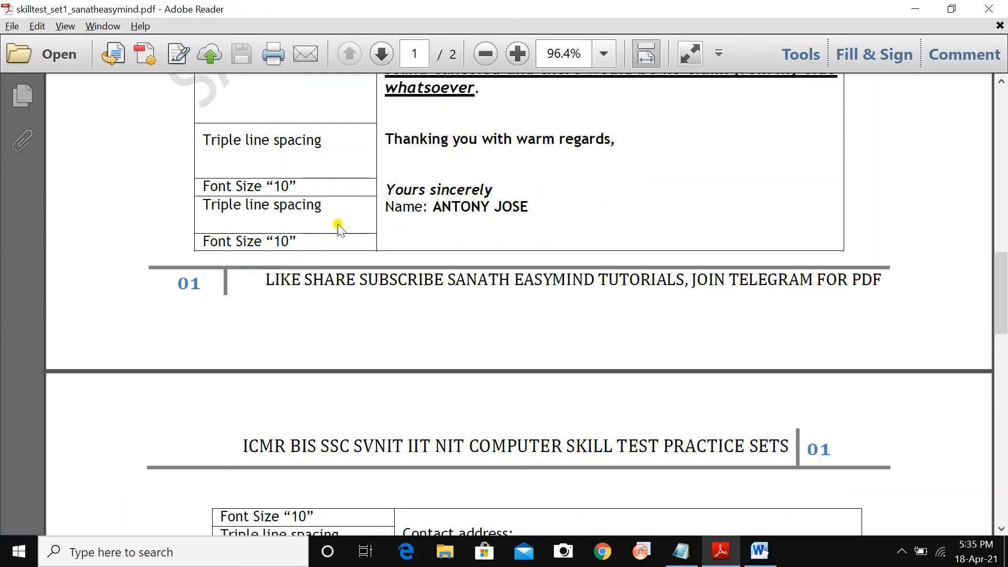
scroll(436, 226, "down", 3)
scroll(407, 237, "up", 2)
scroll(404, 239, "up", 3)
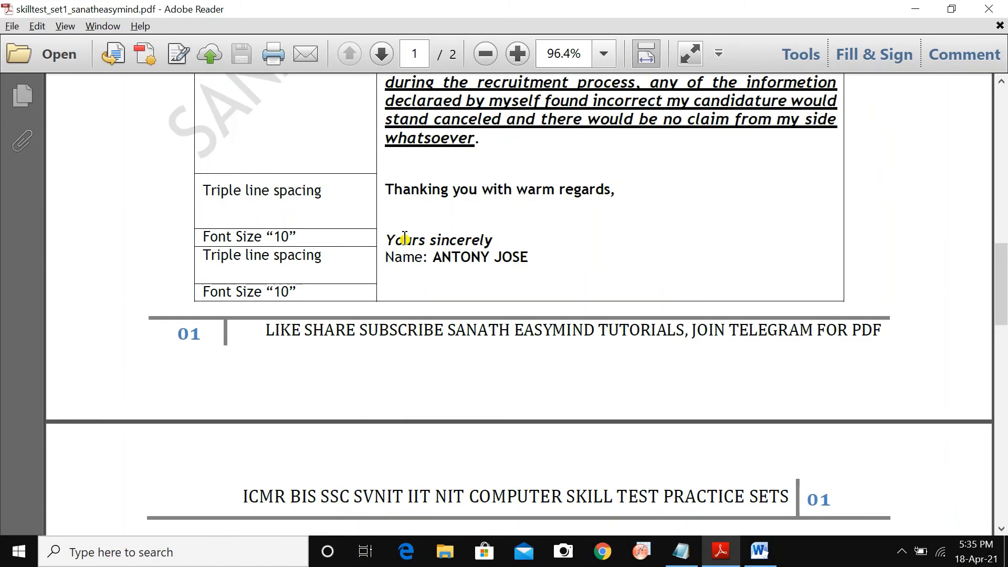
key("alt+Tab")
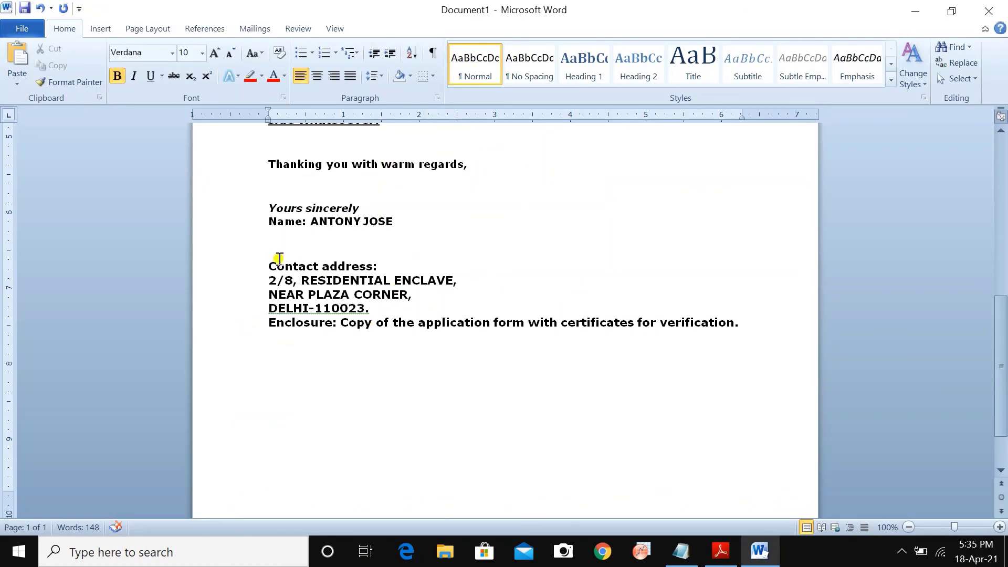
left_click_drag(307, 222, 269, 257)
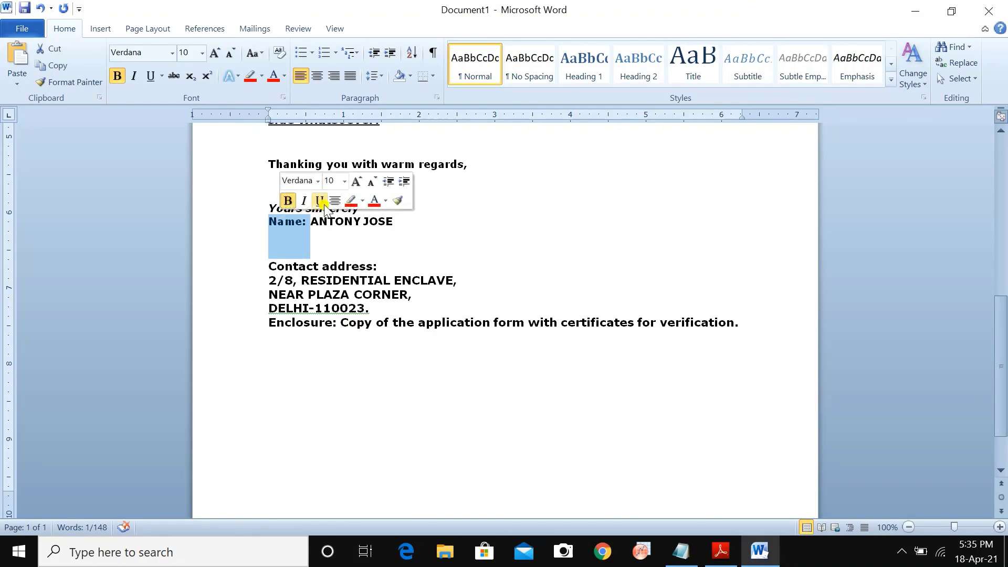
left_click(288, 200)
left_click(371, 259)
Step: Check the contact address block in the PDF and remove bold from the "Contact address:" label in the letter
key("alt+Tab")
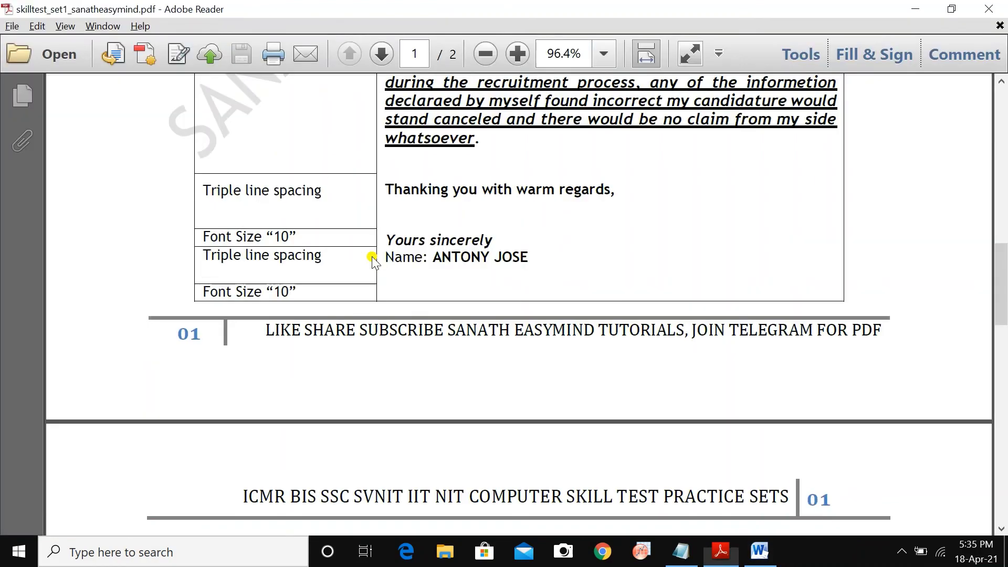
scroll(442, 286, "up", 6)
scroll(442, 285, "up", 3)
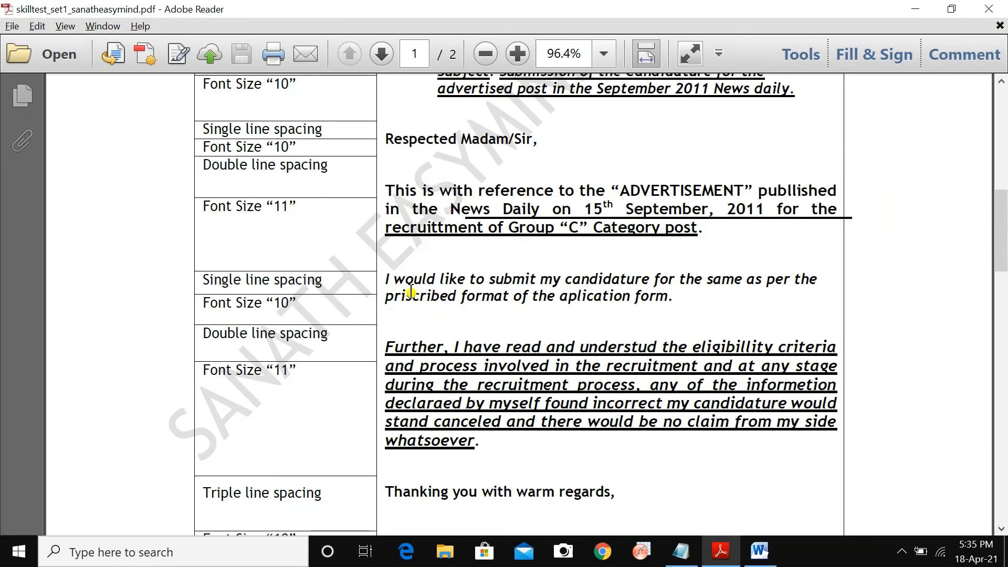
scroll(412, 291, "up", 6)
scroll(416, 297, "down", 20)
scroll(416, 295, "down", 5)
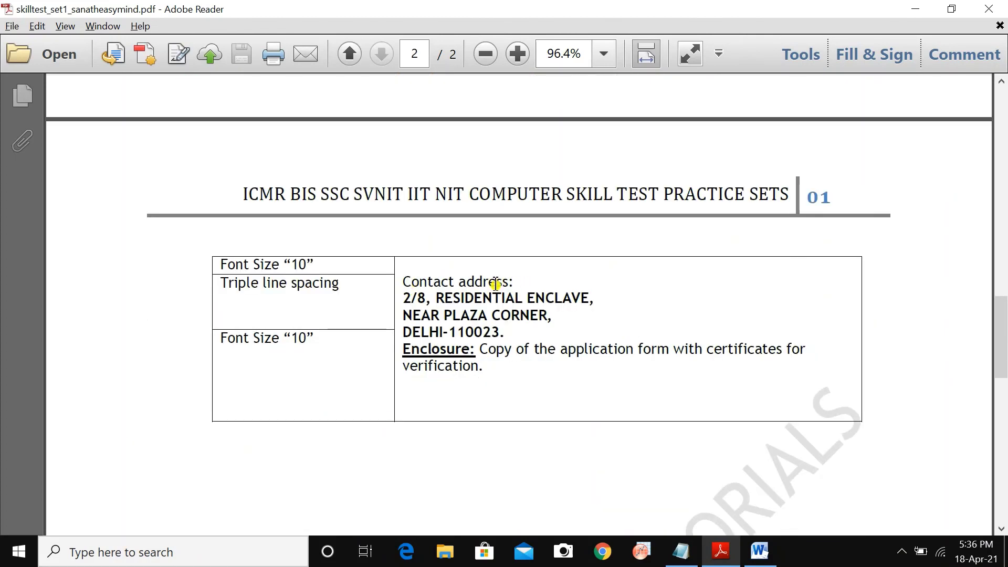
key("alt+Tab")
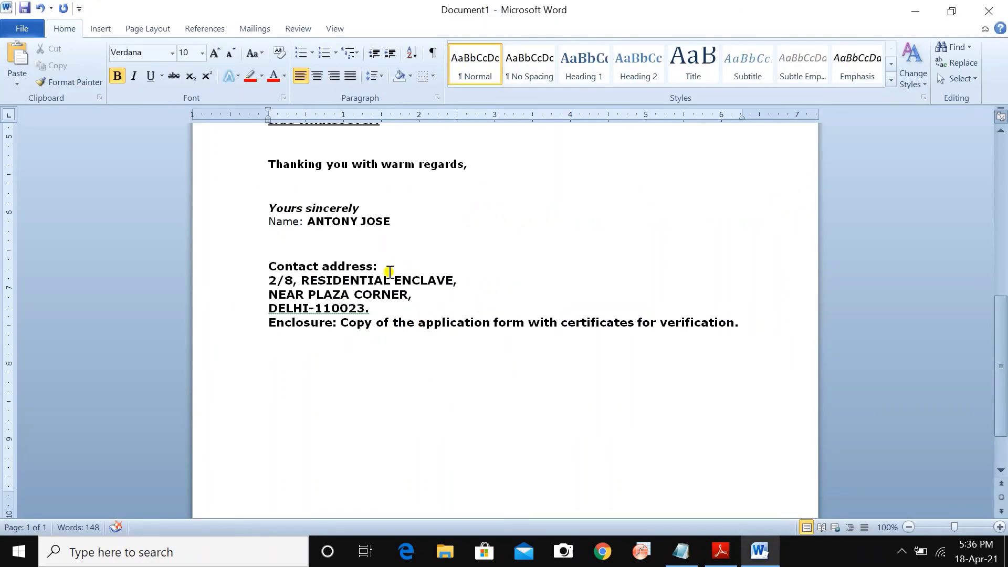
left_click_drag(387, 268, 276, 268)
left_click(264, 251)
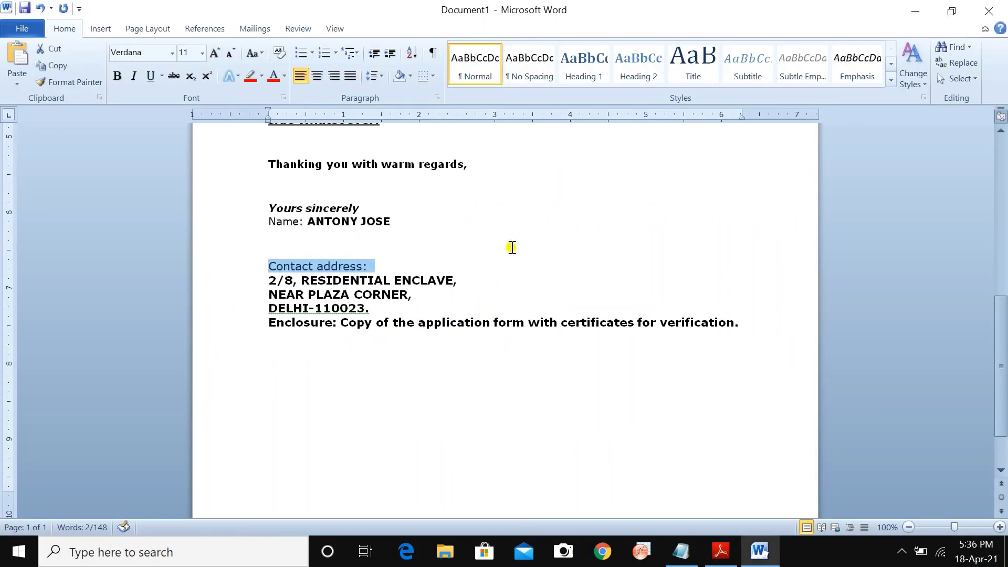
Step: Set the font size to 10 for all text from "Thanking you with warm regards," through the Enclosure line
key("alt+Tab")
key("alt+Tab")
left_click_drag(493, 322, 355, 326)
left_click_drag(747, 324, 266, 165)
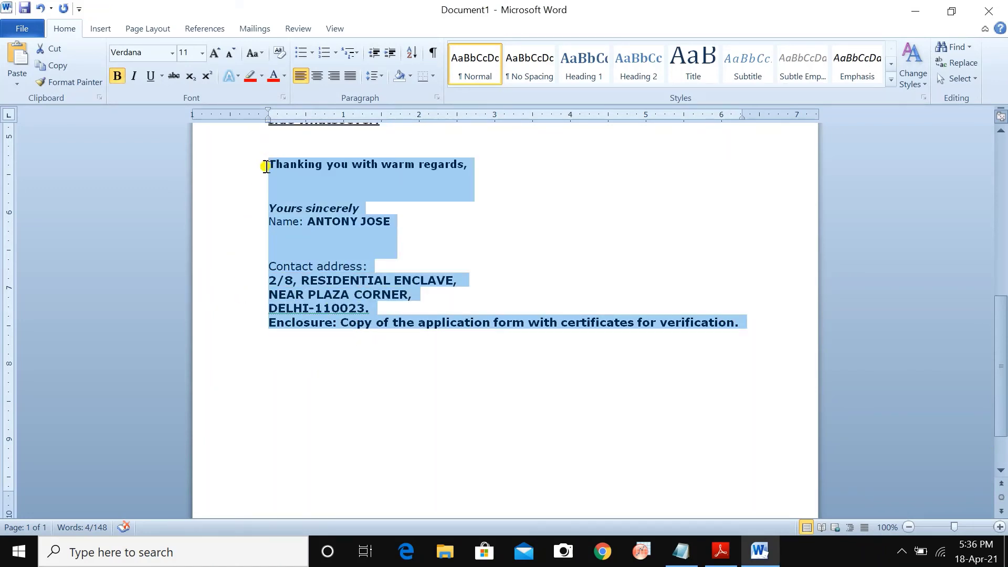
left_click(201, 53)
left_click(184, 96)
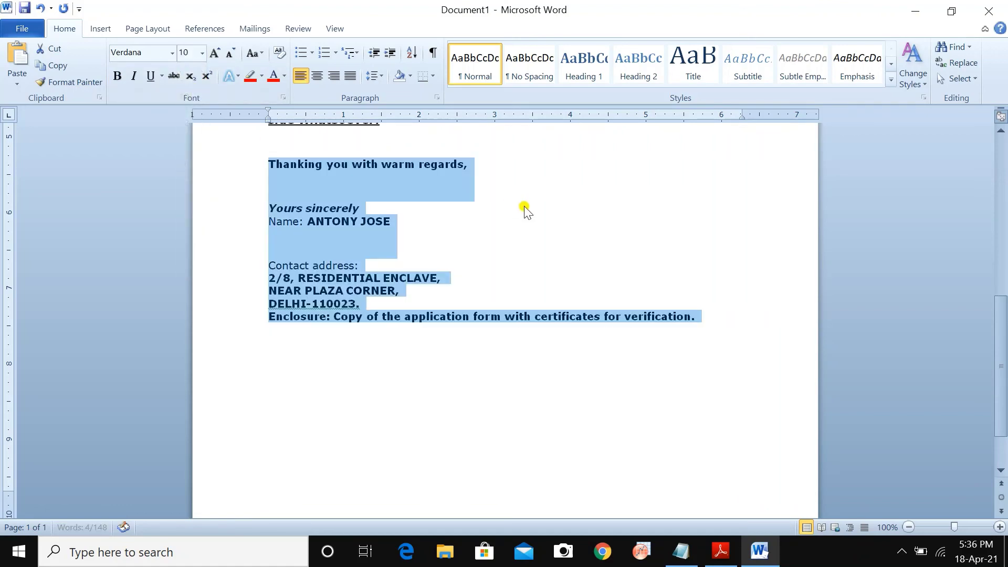
Step: Check the Enclosure line in the PDF and underline the "Enclosure:" label in the letter
key("alt+Tab")
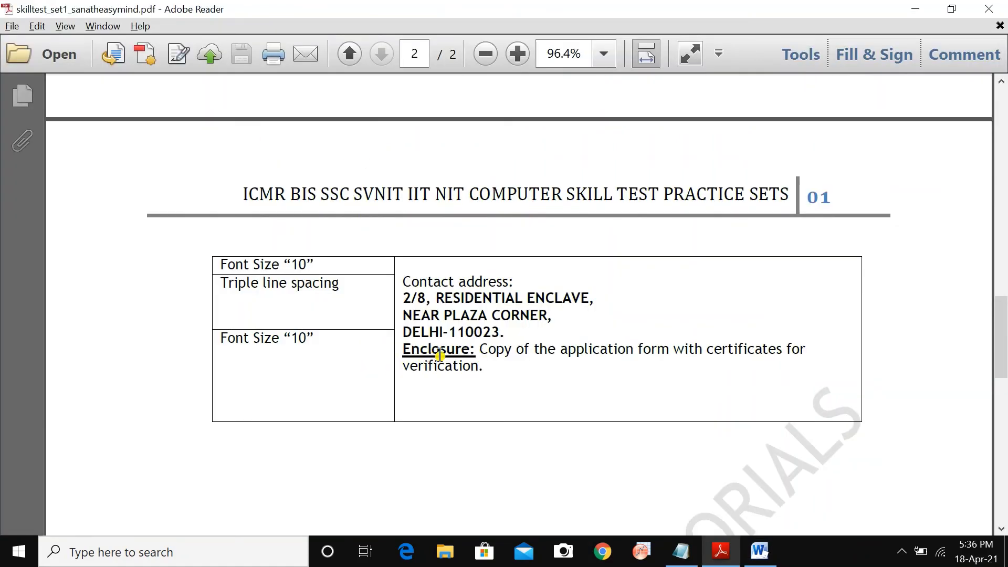
key("alt+Tab")
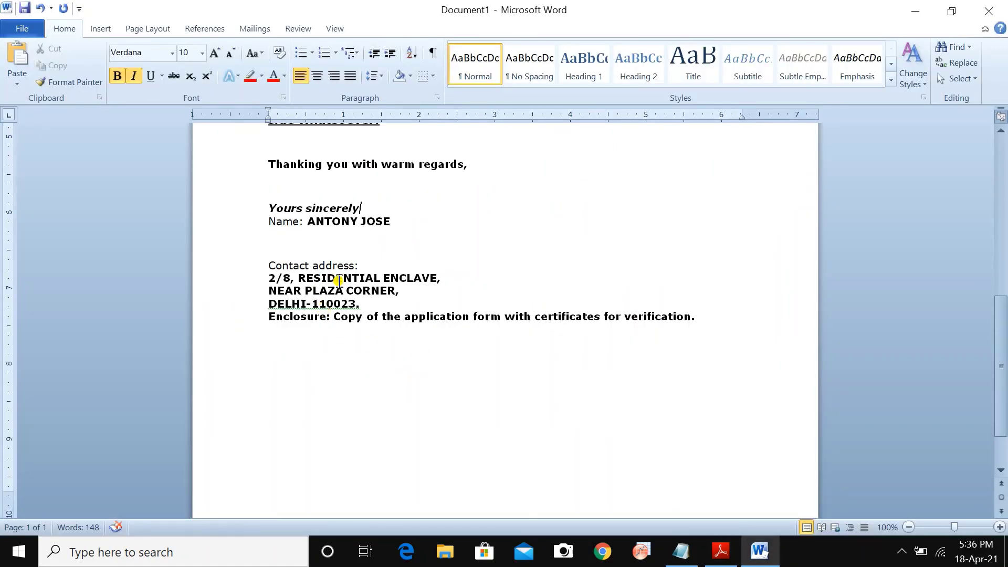
left_click_drag(330, 318, 268, 318)
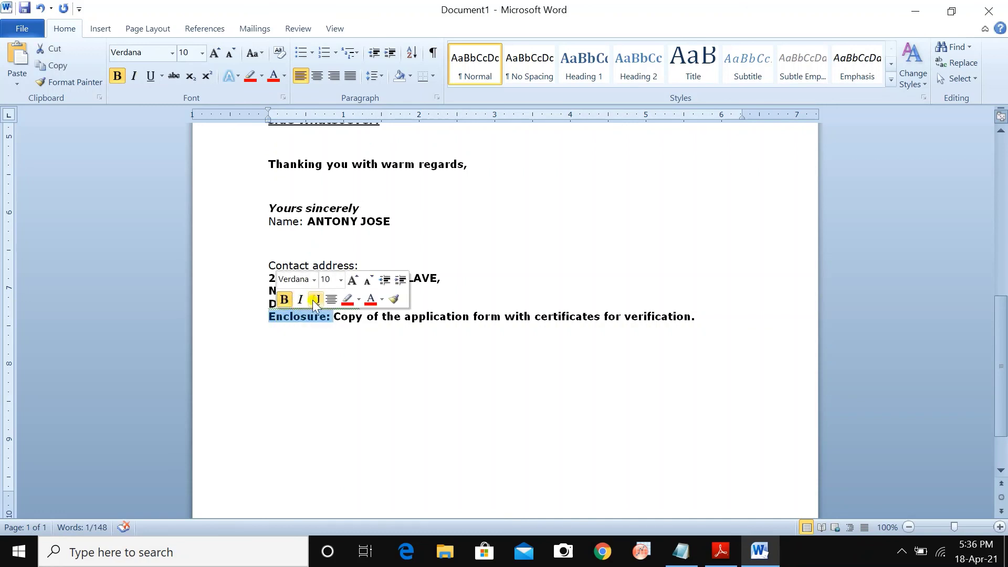
left_click(319, 299)
Step: Look over the remaining PDF guidelines and review the whole letter's text and formatting at 90% zoom
key("alt+Tab")
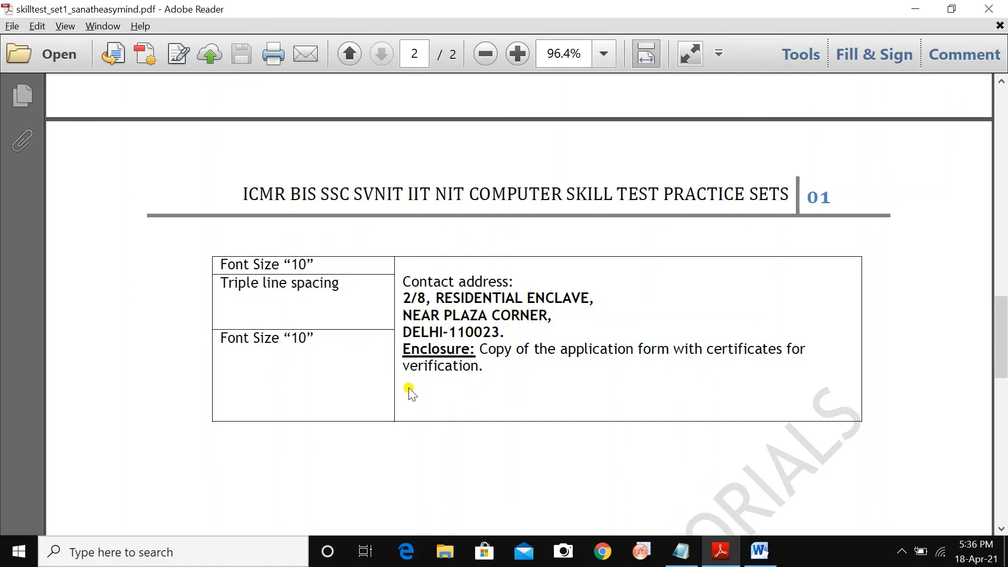
scroll(411, 391, "down", 3)
scroll(412, 389, "up", 13)
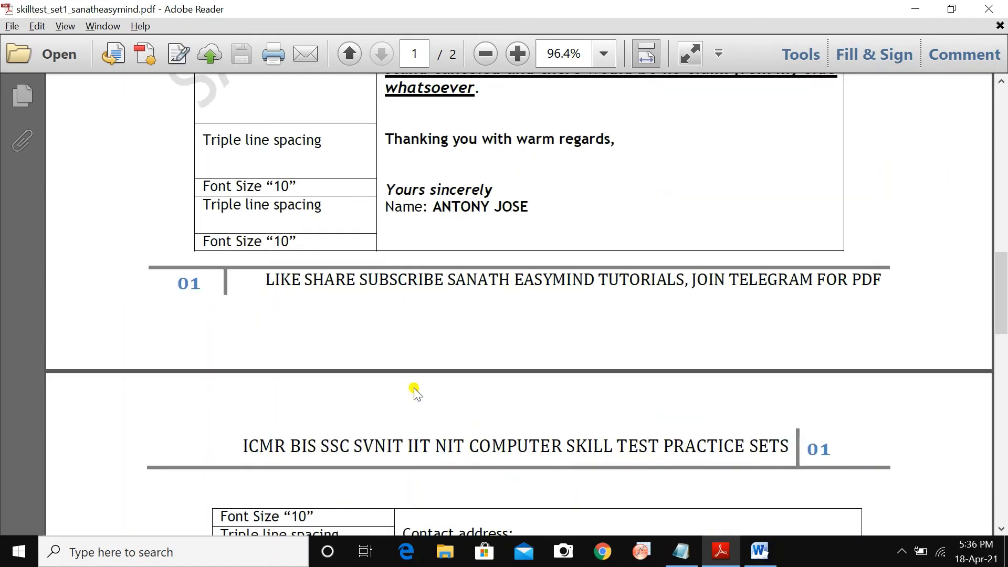
key("alt+Tab")
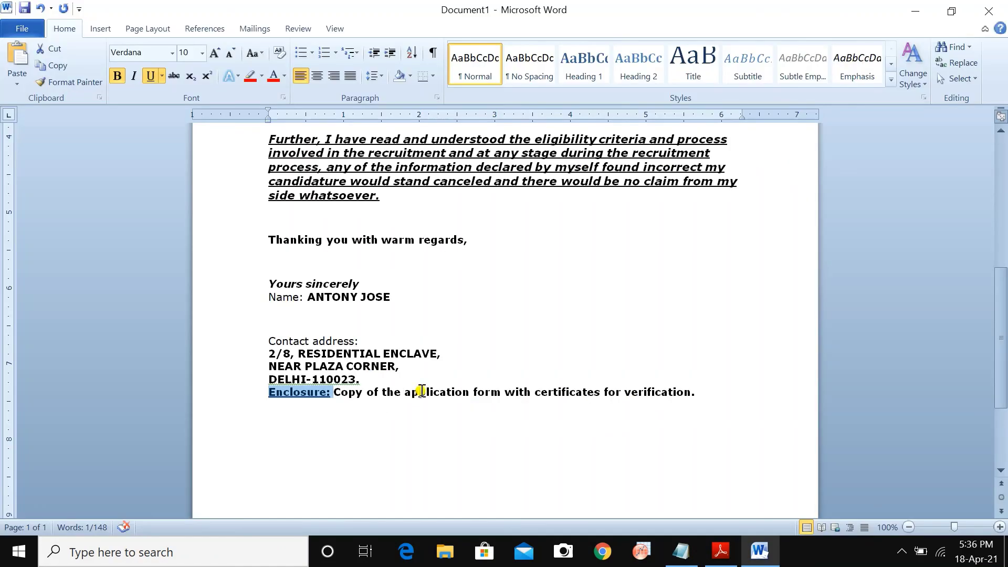
scroll(421, 391, "up", 8)
scroll(422, 386, "up", 5)
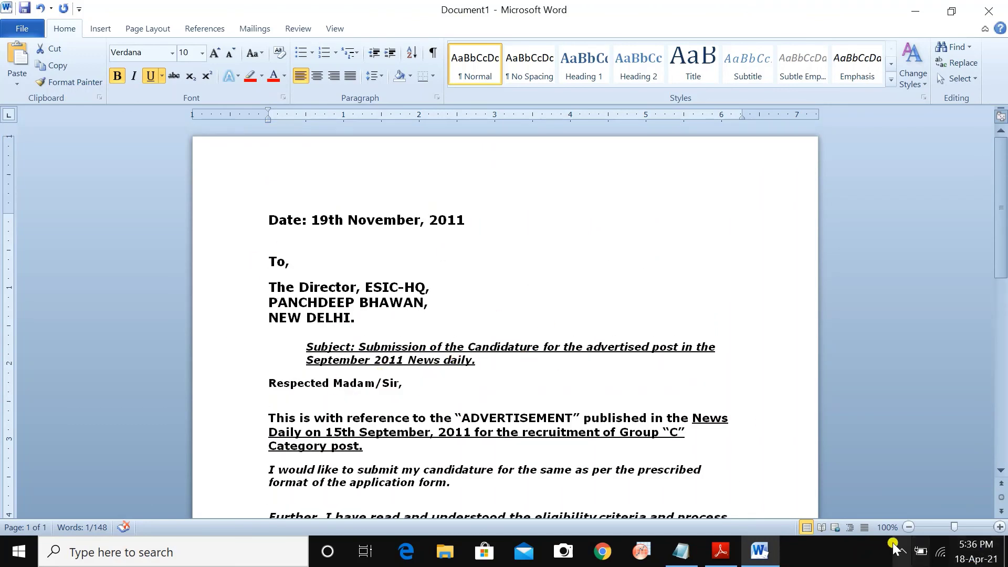
scroll(471, 303, "down", 1, "ctrl")
scroll(470, 303, "down", 9)
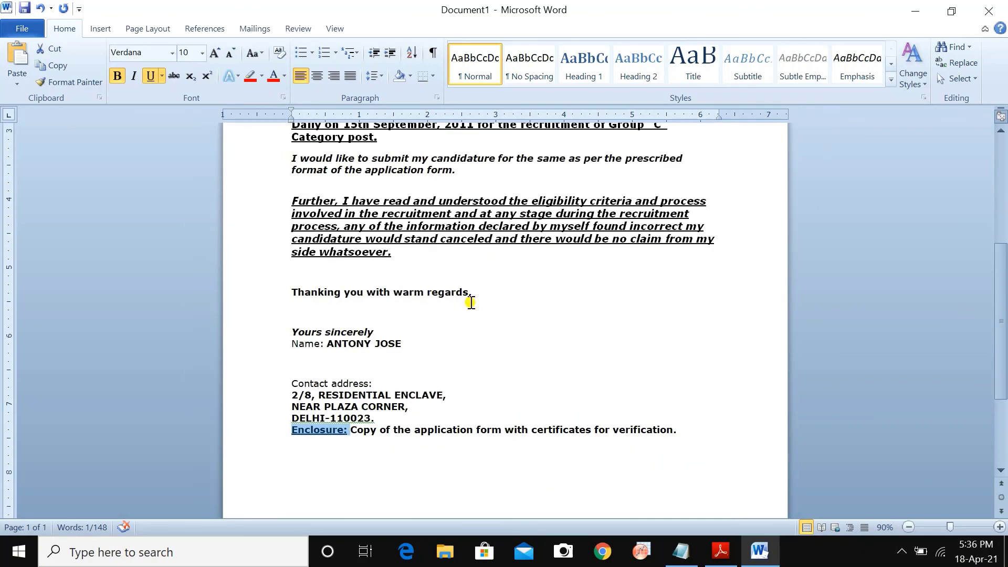
left_click(472, 344)
scroll(466, 350, "up", 2)
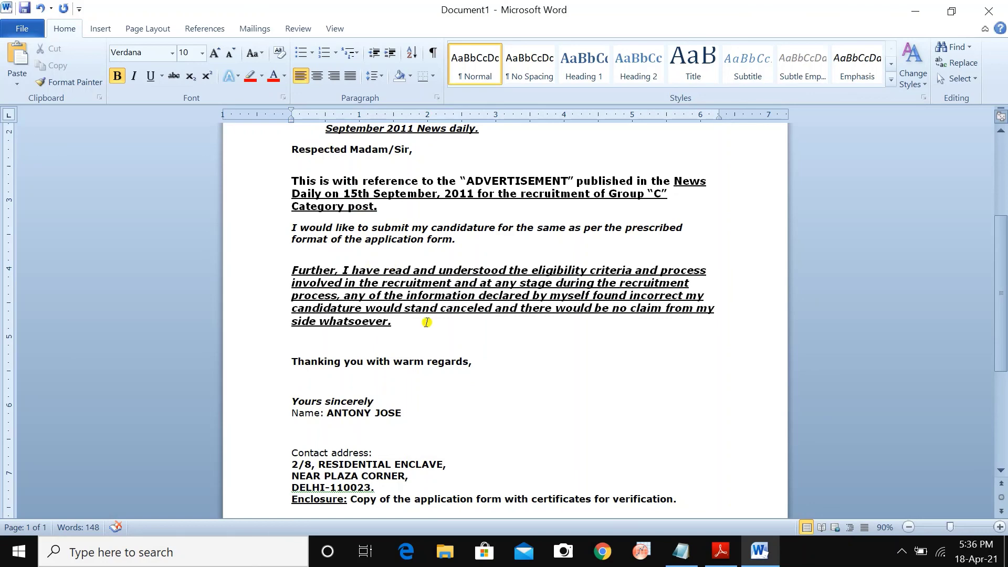
scroll(427, 323, "up", 2)
scroll(426, 322, "up", 4)
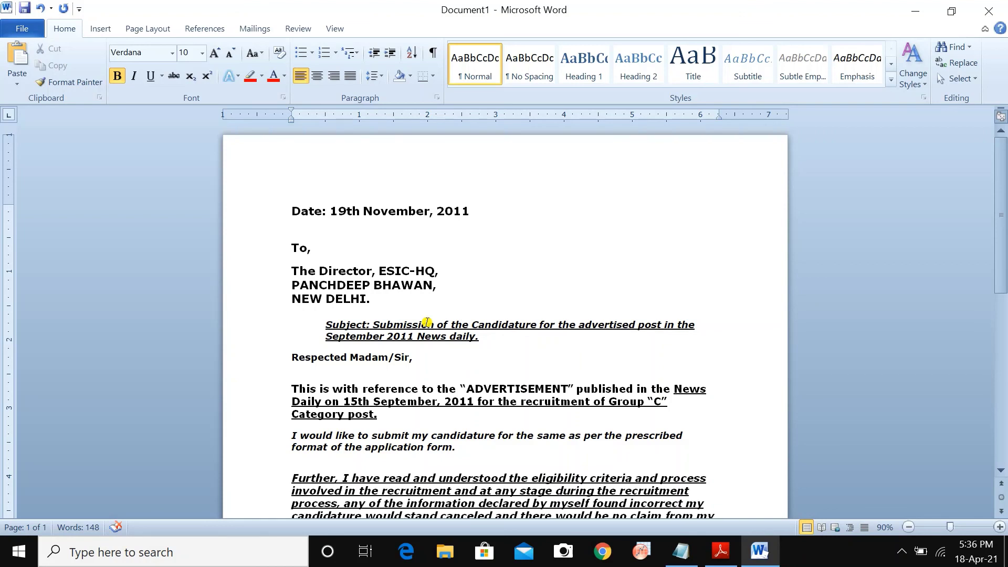
scroll(427, 322, "down", 2)
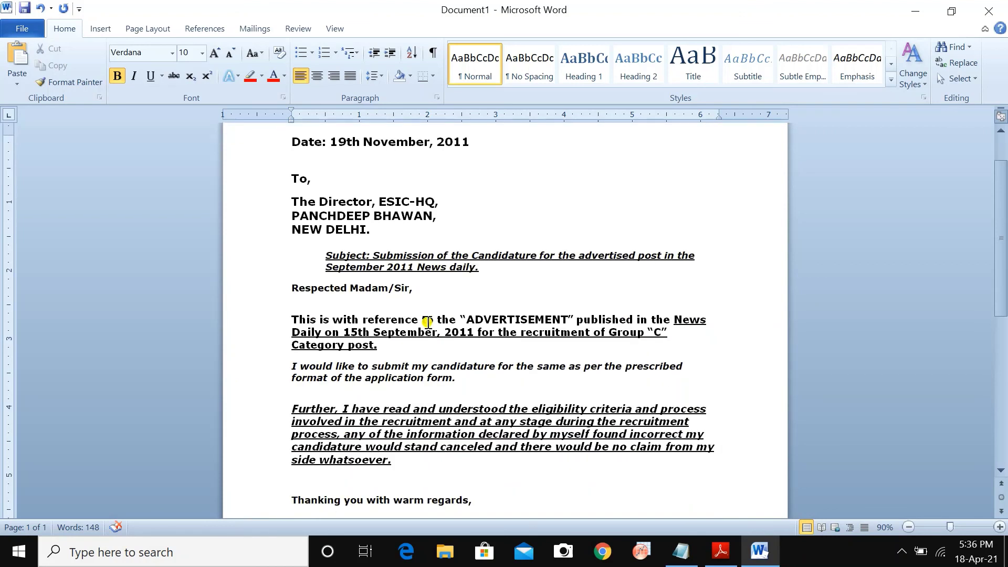